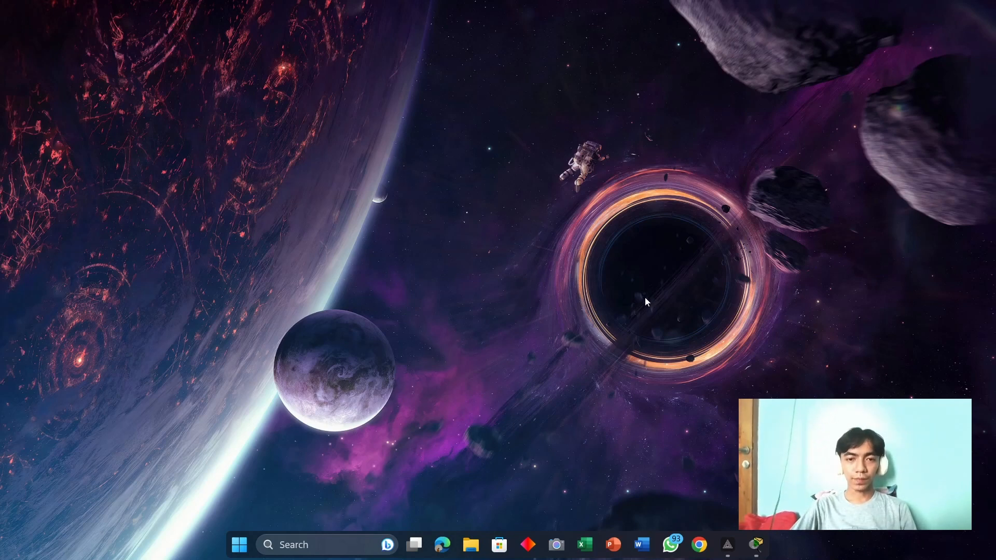
Step: Reset the Web and Email activity in Packet Tracer, confirming the reset prompt
key(alt+Tab)
key(alt+Tab)
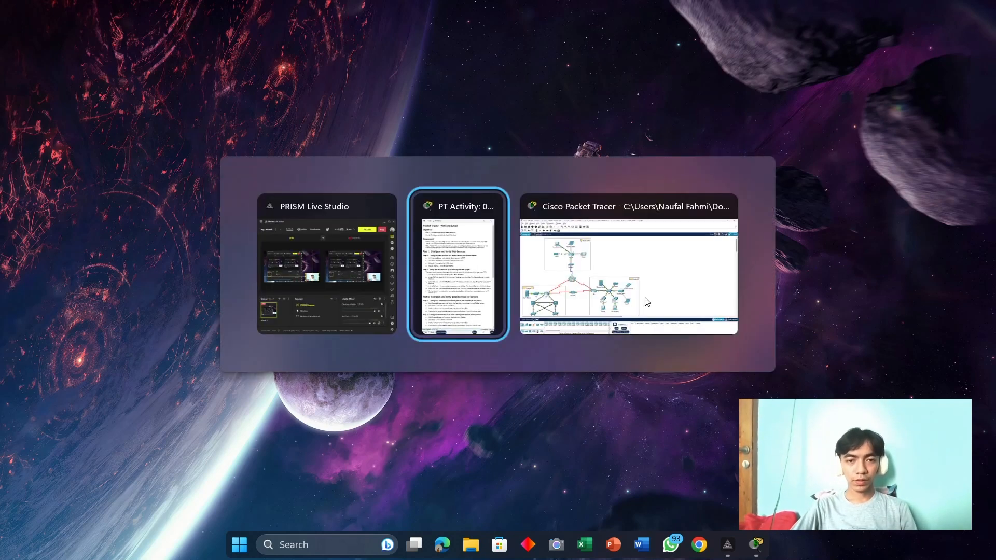
key(alt+Tab)
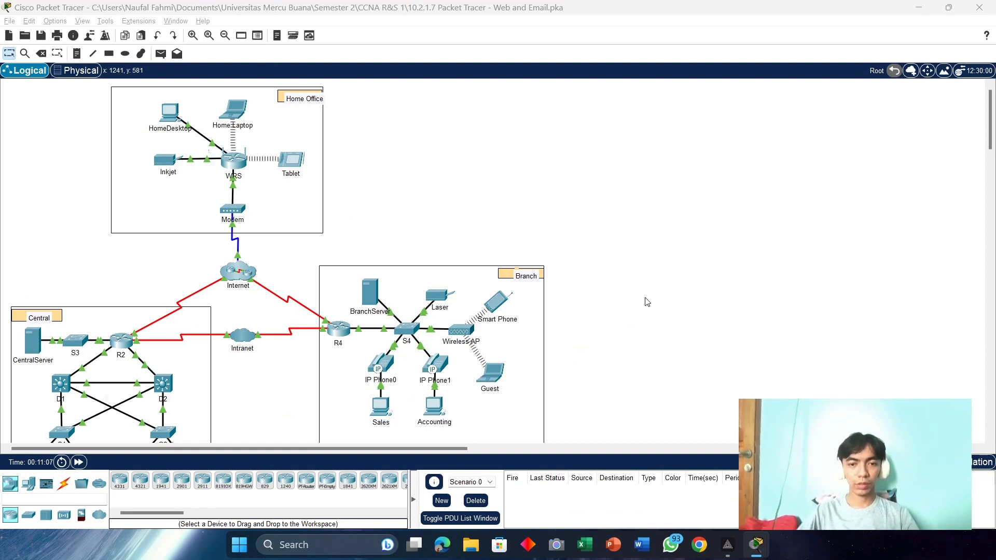
key(Return)
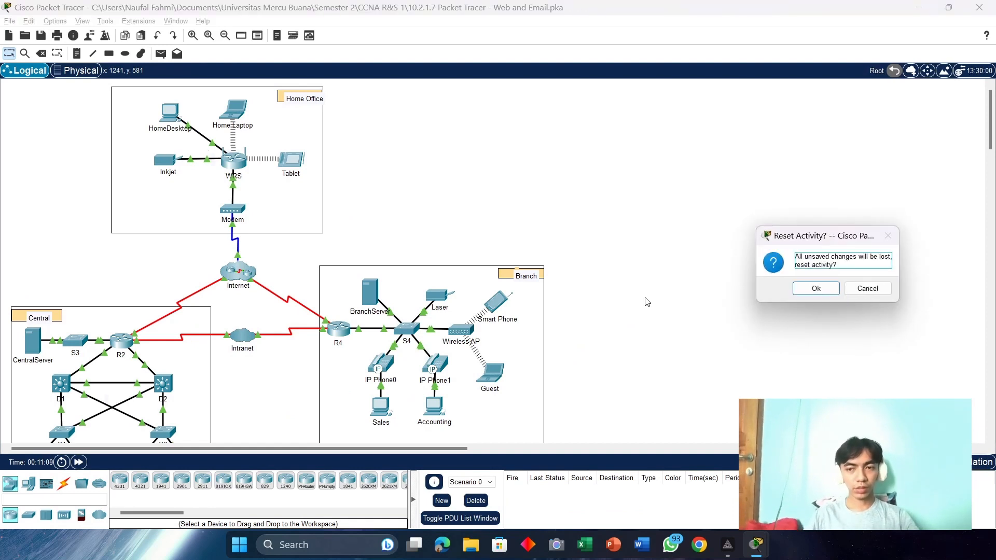
key(Return)
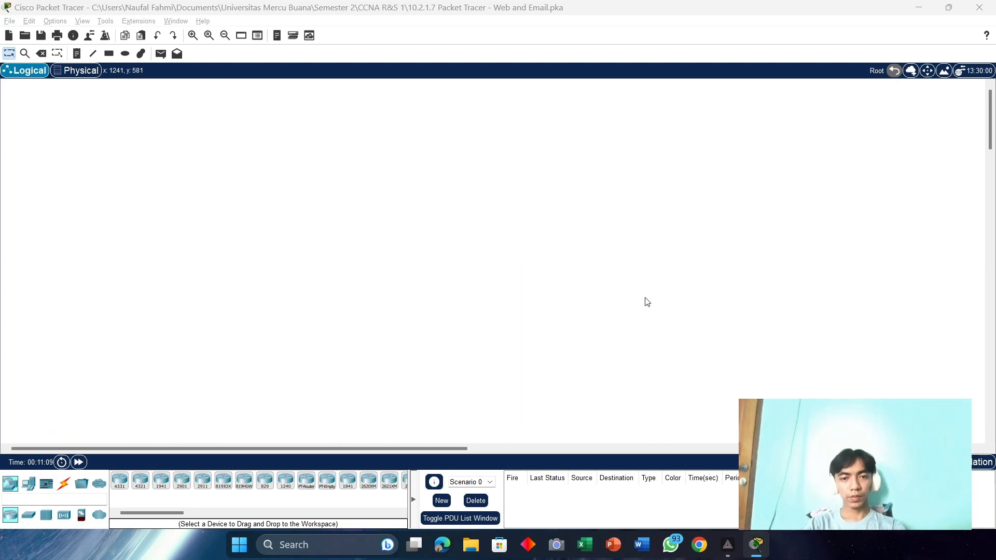
key(alt+Tab)
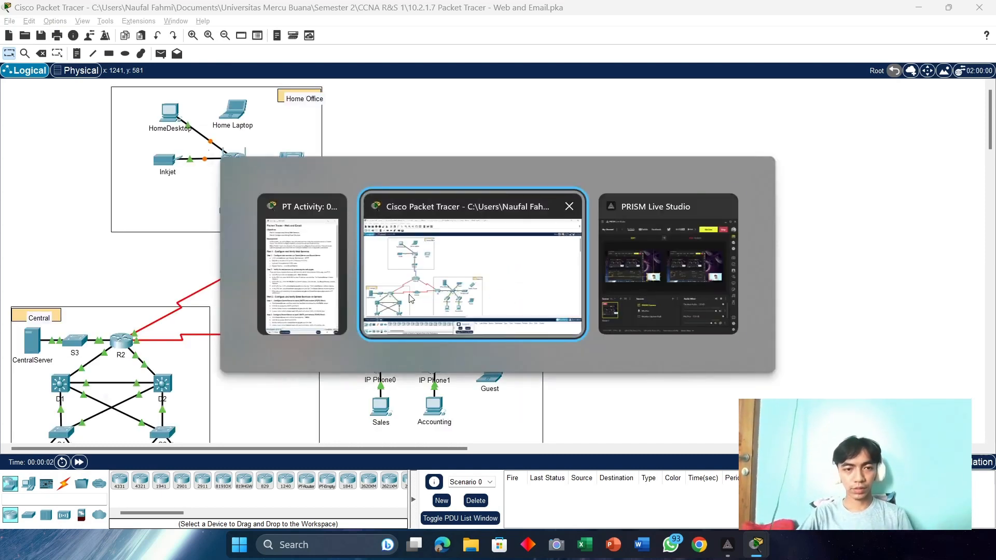
key(alt+Tab)
key(alt+Tab)
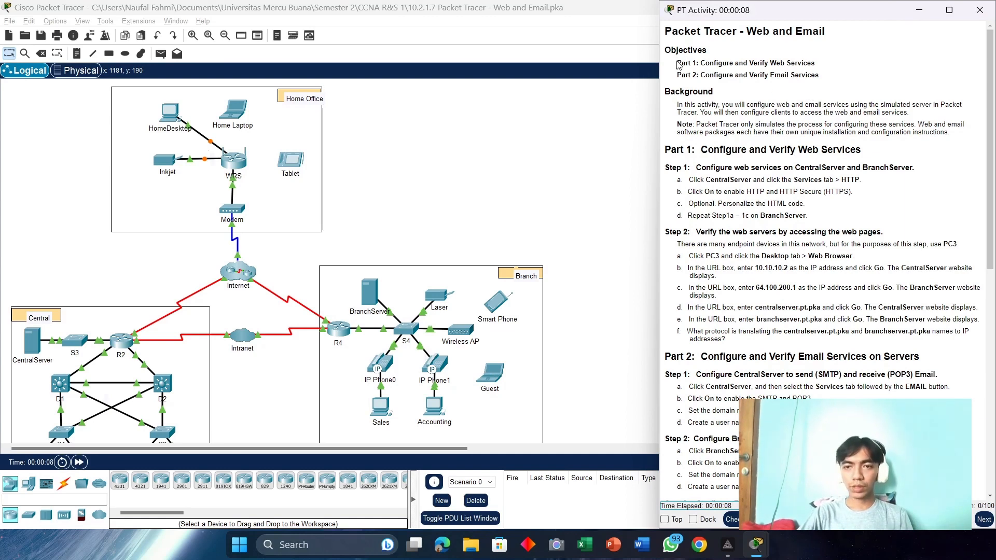
Step: Read the instructions, highlighting the Part 1 and Part 2 objectives and the Part 1 heading
drag(677, 64, 822, 64)
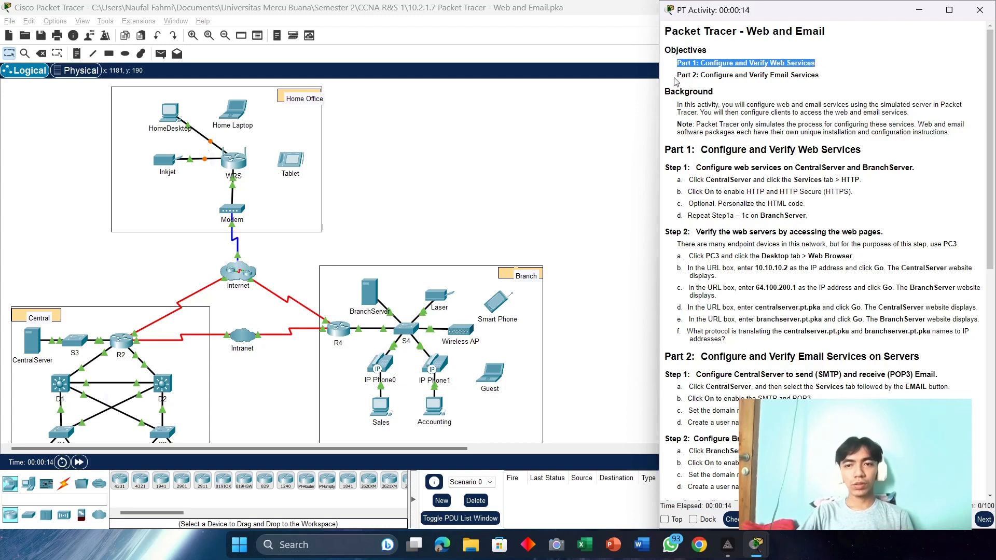
drag(677, 75, 826, 74)
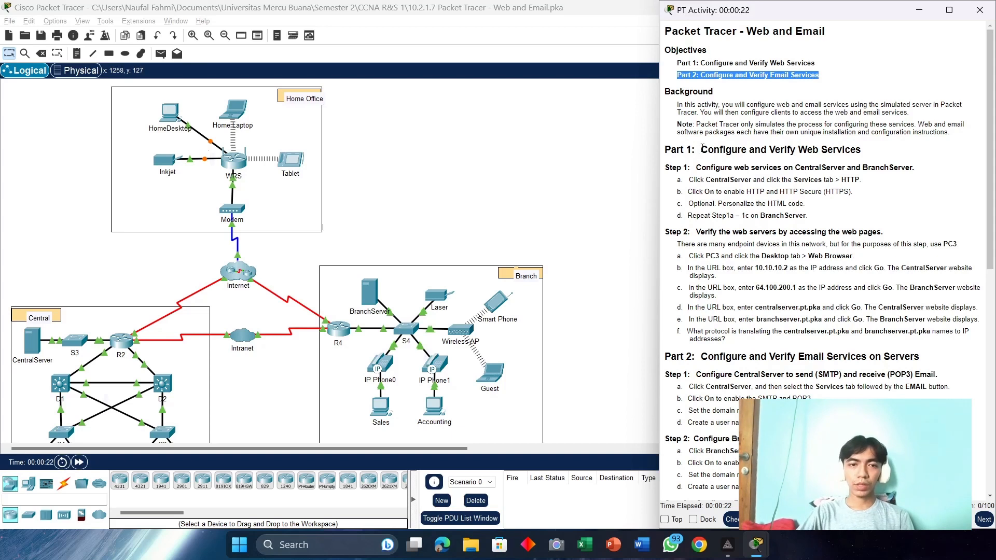
drag(702, 149, 852, 150)
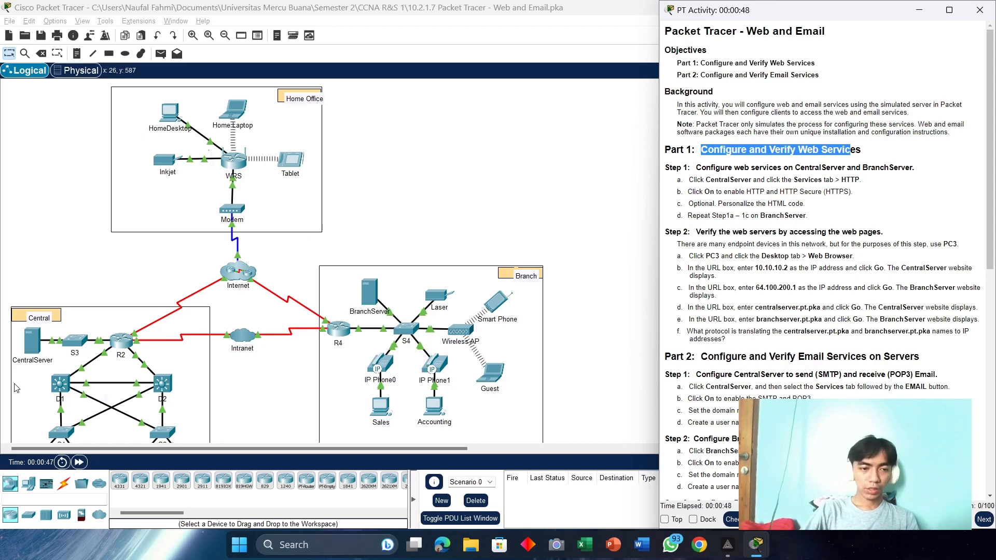
scroll(15, 386, down, 2)
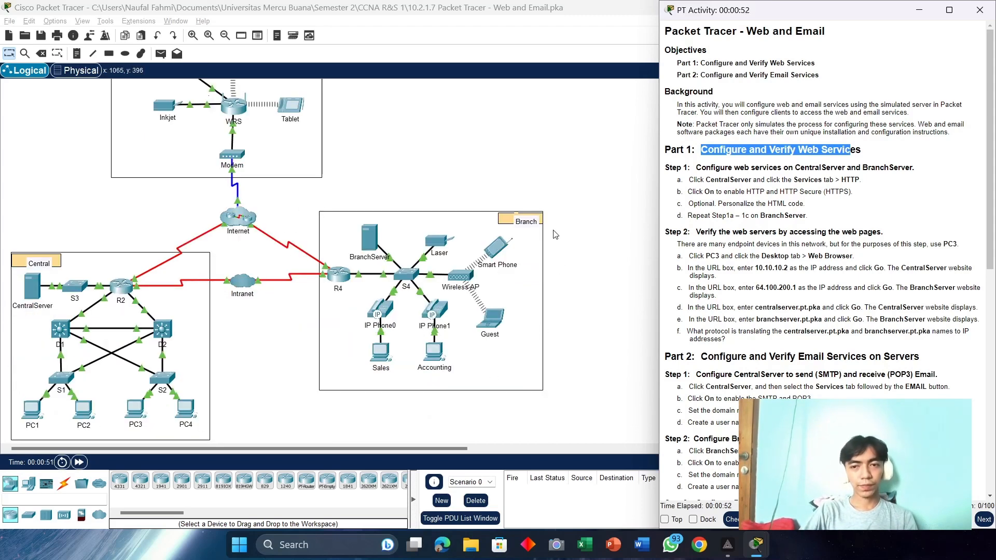
scroll(438, 276, up, 2)
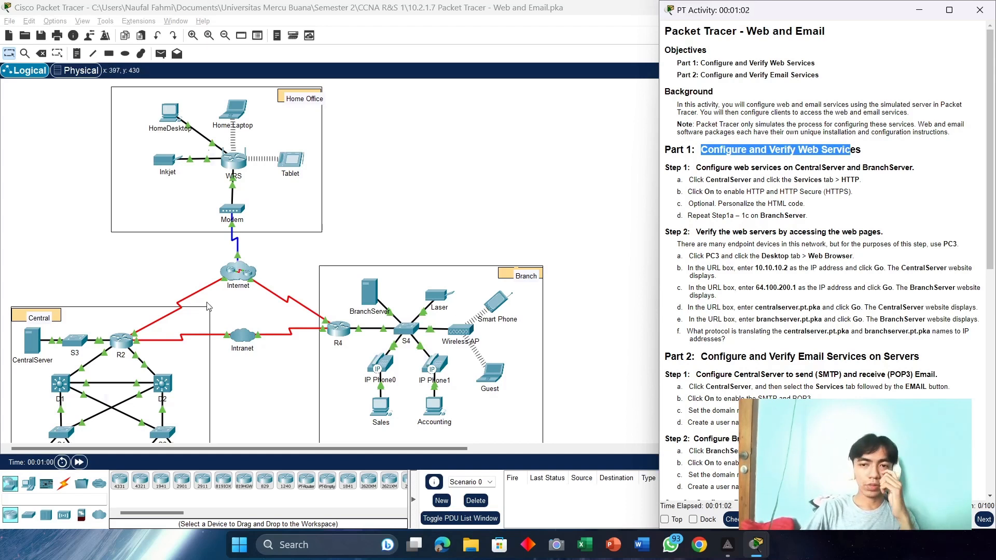
Step: Open CentralServer and dock Packet Tracer left and the activity instructions right
click(31, 340)
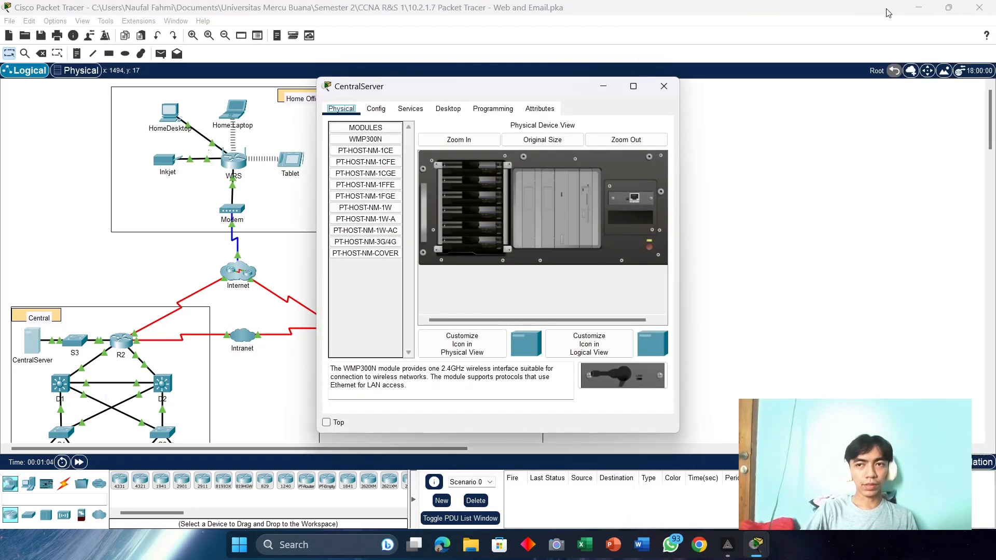
drag(887, 13, 22, 203)
click(907, 273)
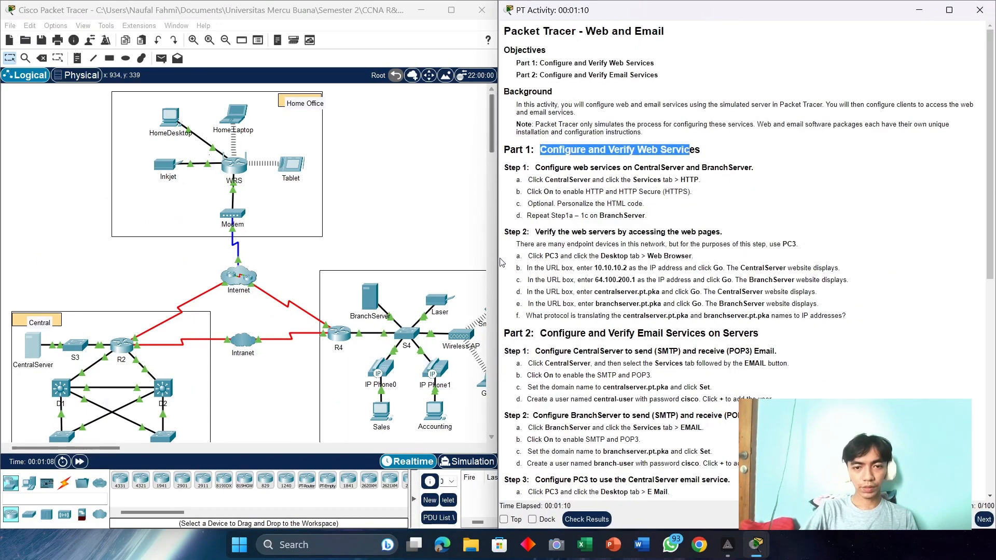
drag(502, 262, 705, 260)
key(alt+Tab)
key(alt+Tab)
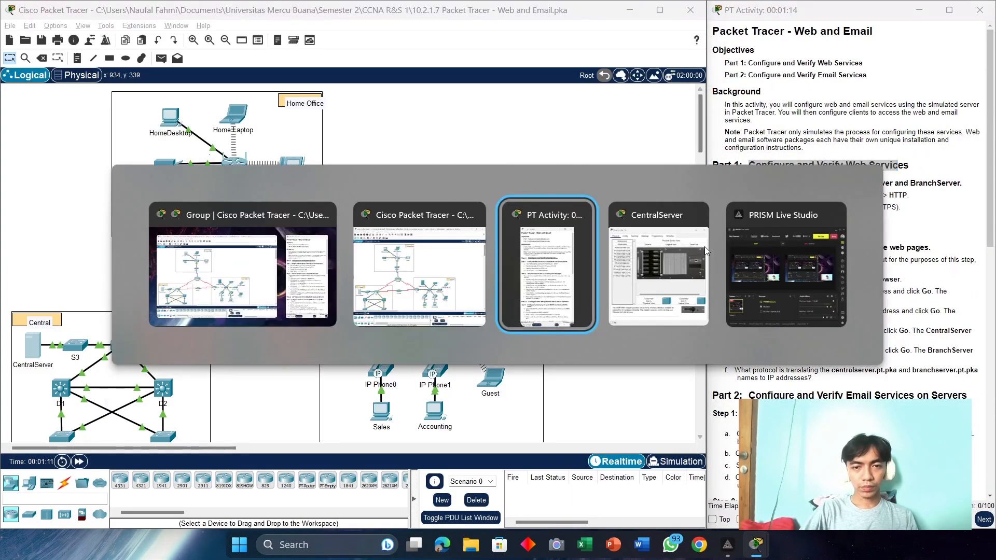
click(624, 281)
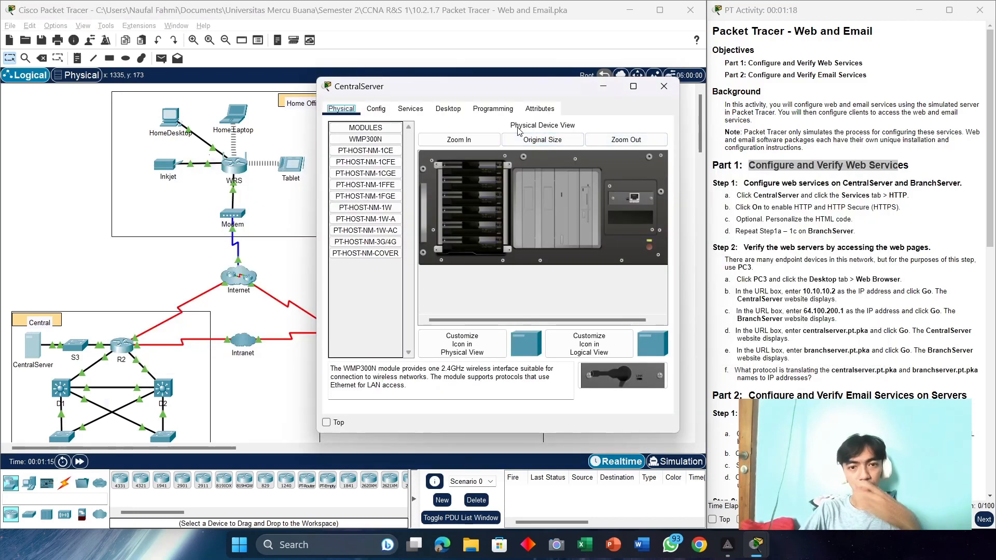
Step: Switch CentralServer's HTTP and HTTPS services both On
click(416, 113)
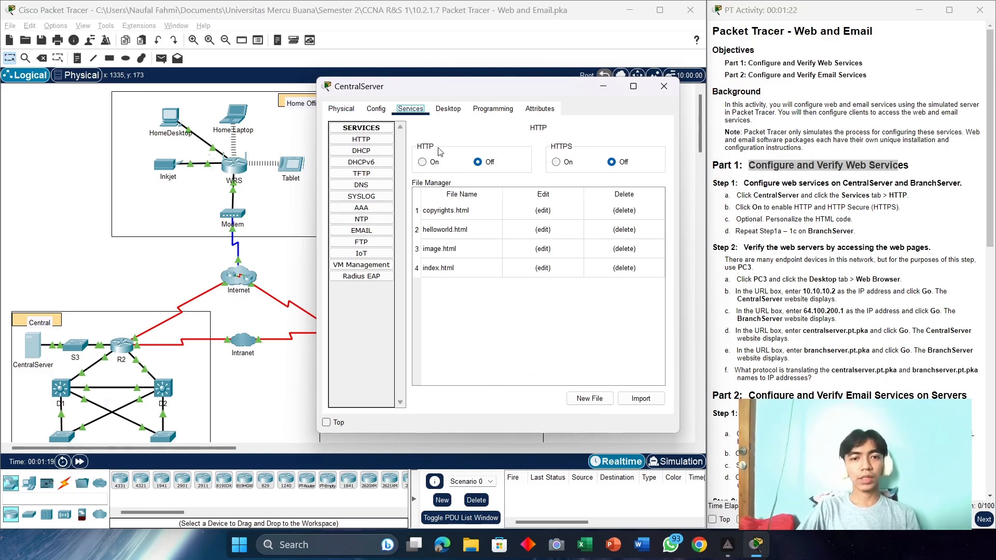
click(423, 162)
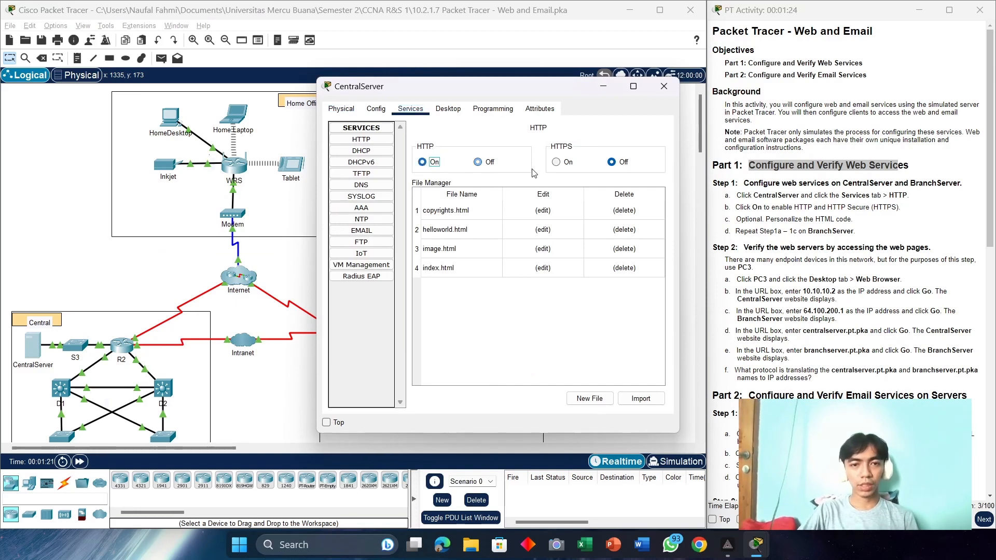
click(557, 163)
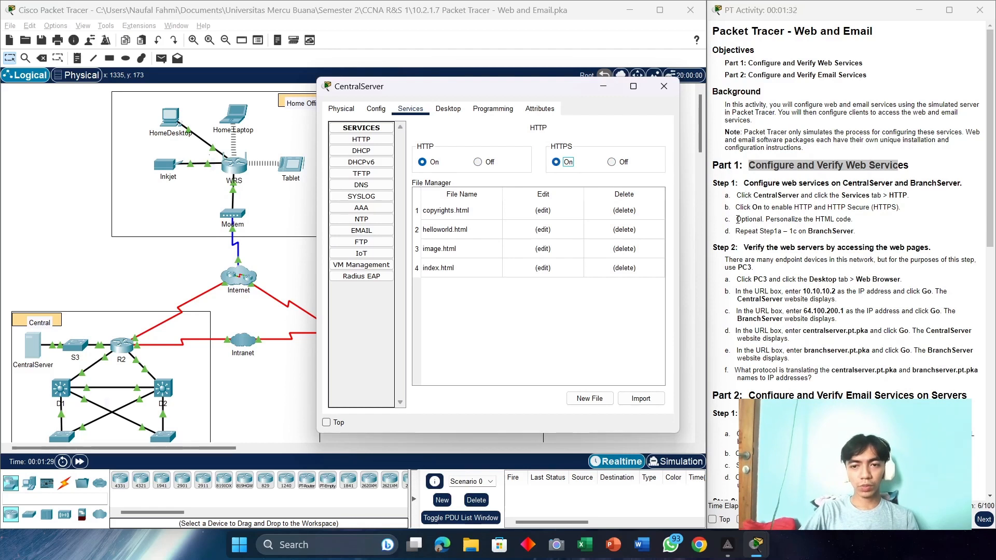
drag(737, 218, 876, 220)
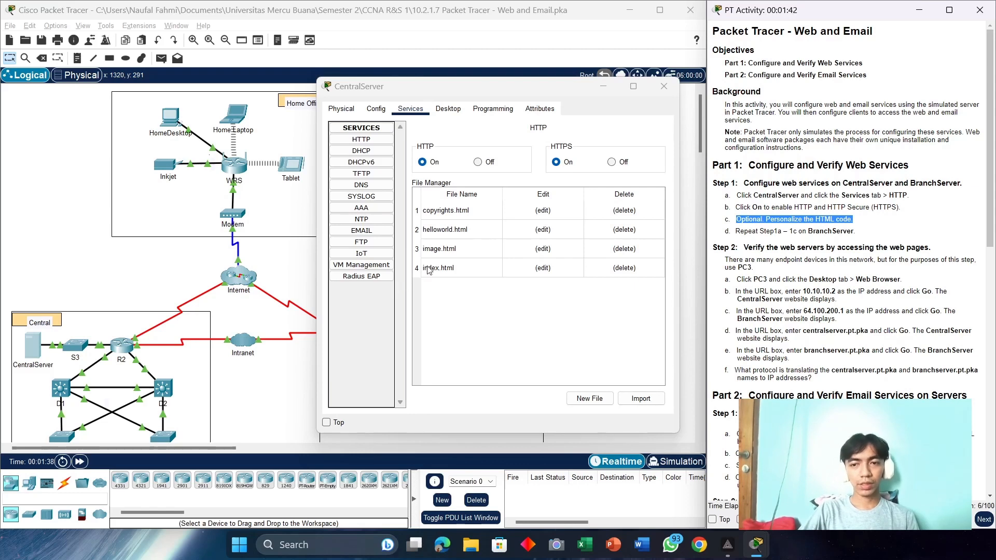
drag(523, 86, 212, 88)
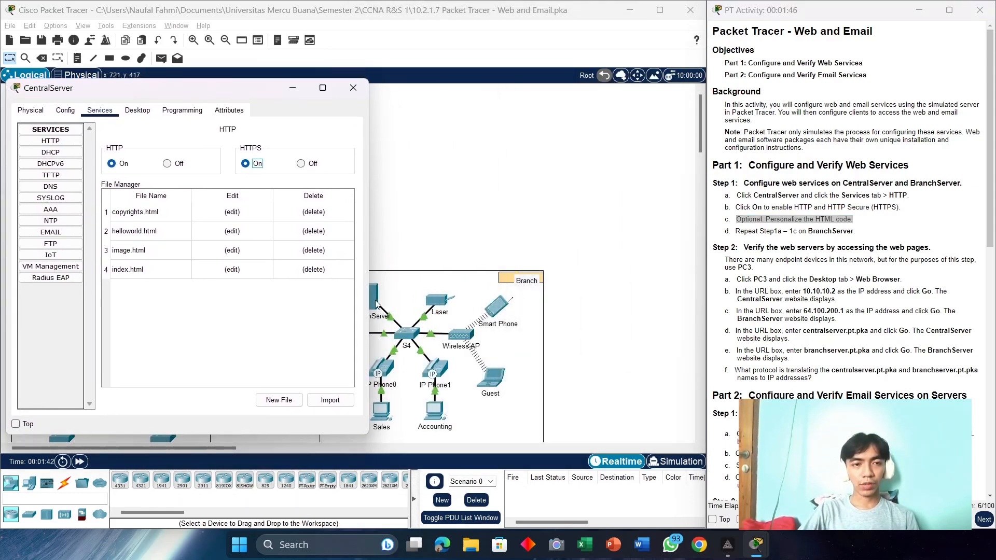
Step: Switch BranchServer's HTTP and HTTPS services both On
click(375, 304)
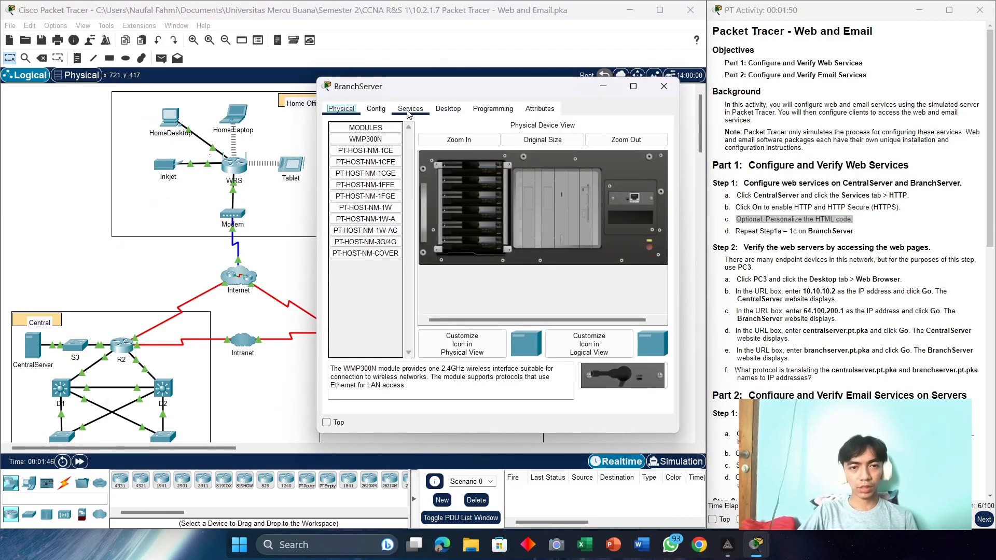
click(409, 110)
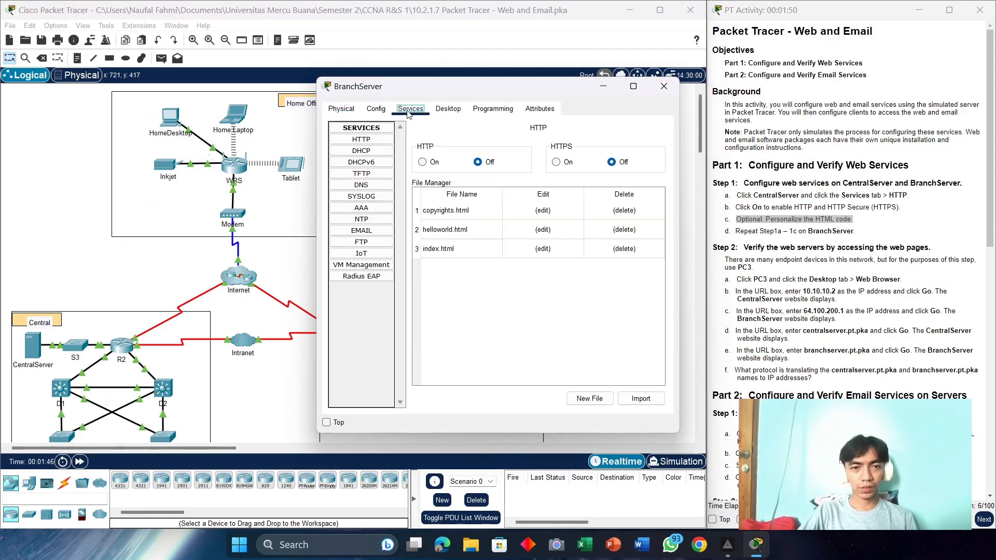
click(422, 163)
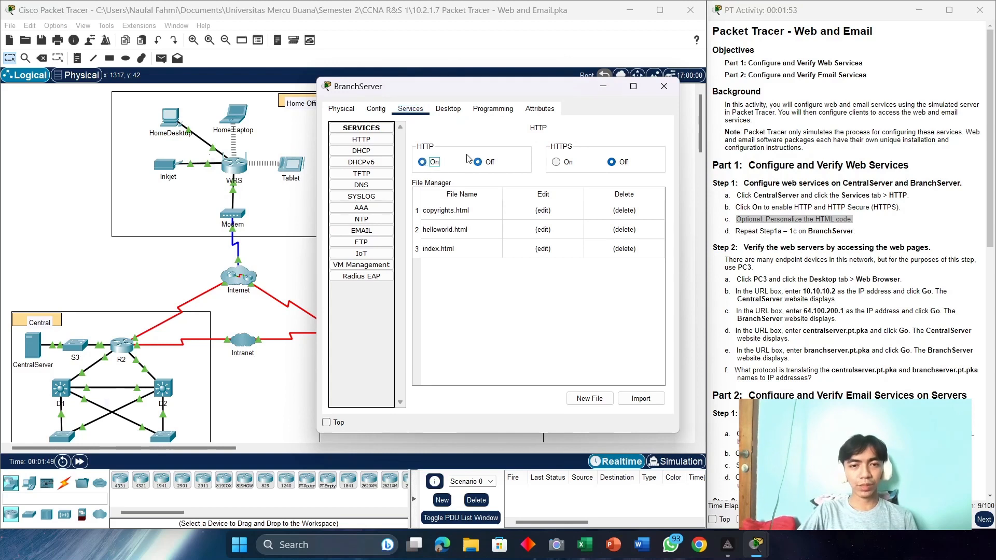
click(567, 163)
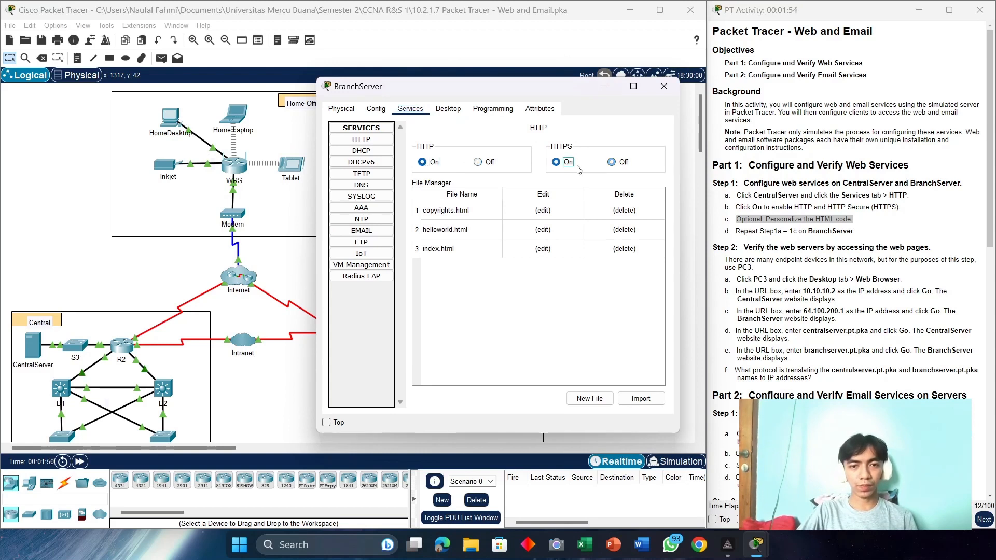
Step: Close the BranchServer and CentralServer settings windows
click(663, 90)
key(alt+Tab)
key(alt+Tab)
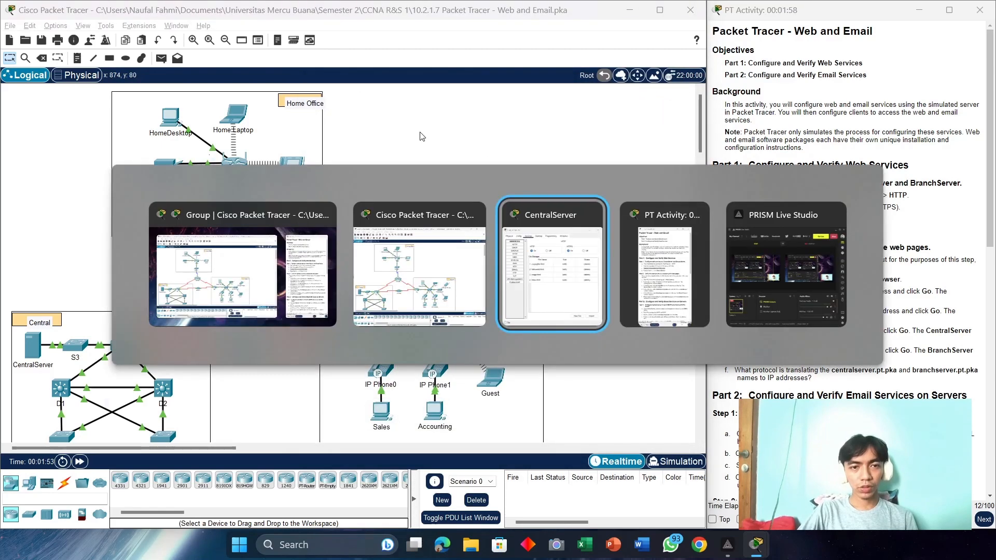
click(355, 88)
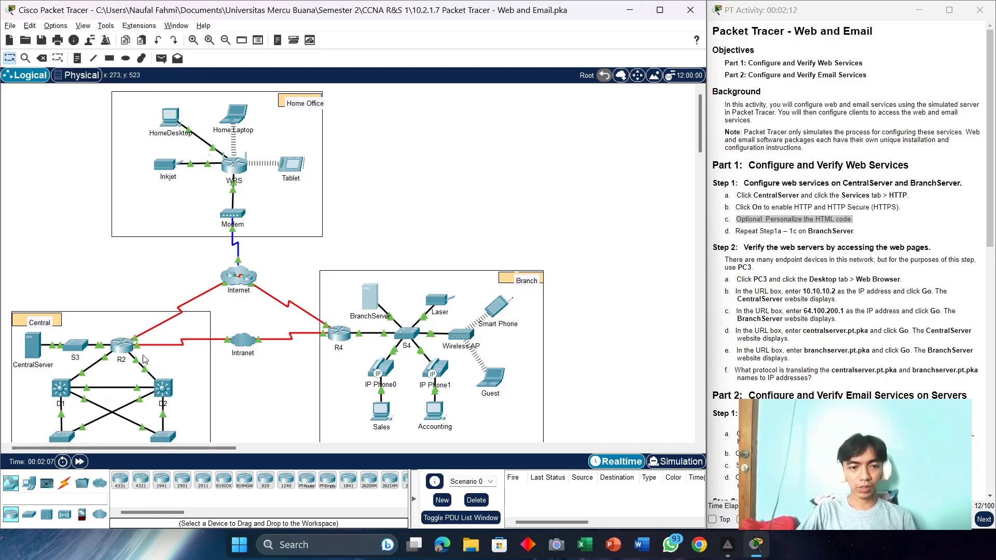
Step: Open the Web Browser on PC3's Desktop
scroll(144, 359, down, 1)
click(134, 420)
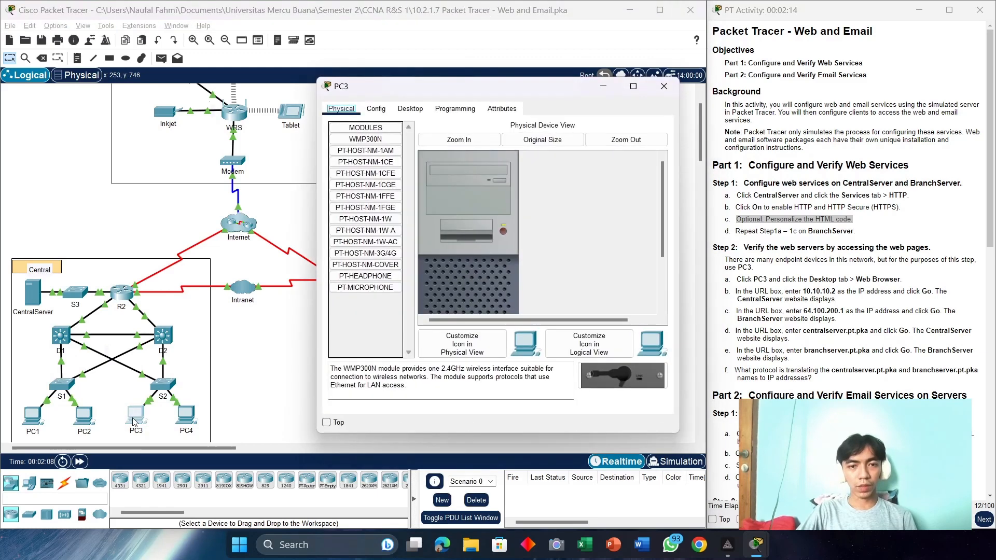
click(374, 109)
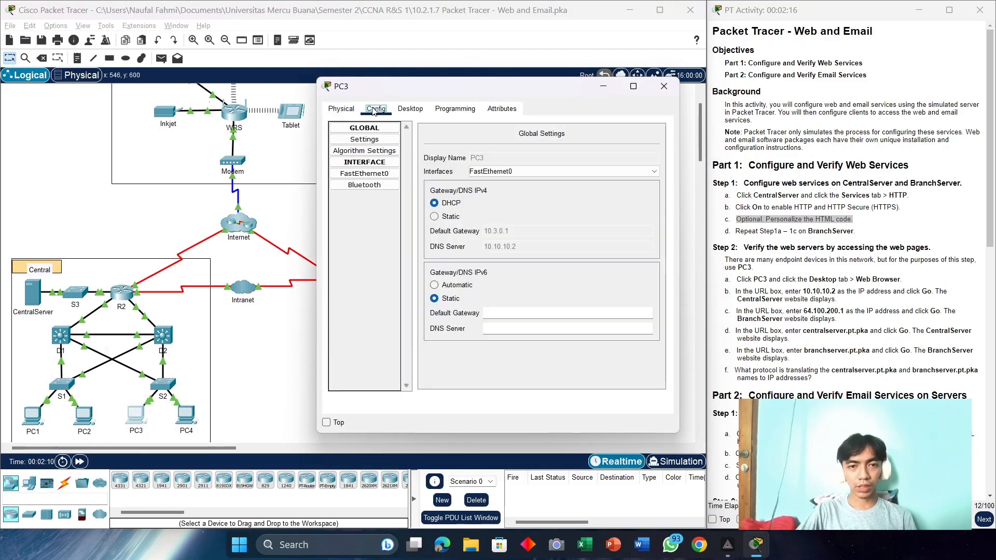
click(410, 109)
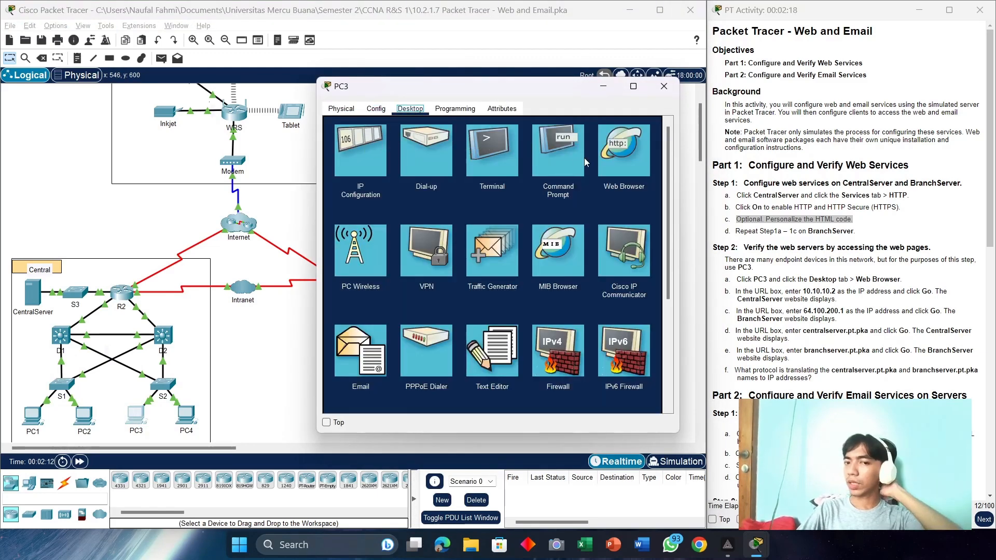
click(617, 147)
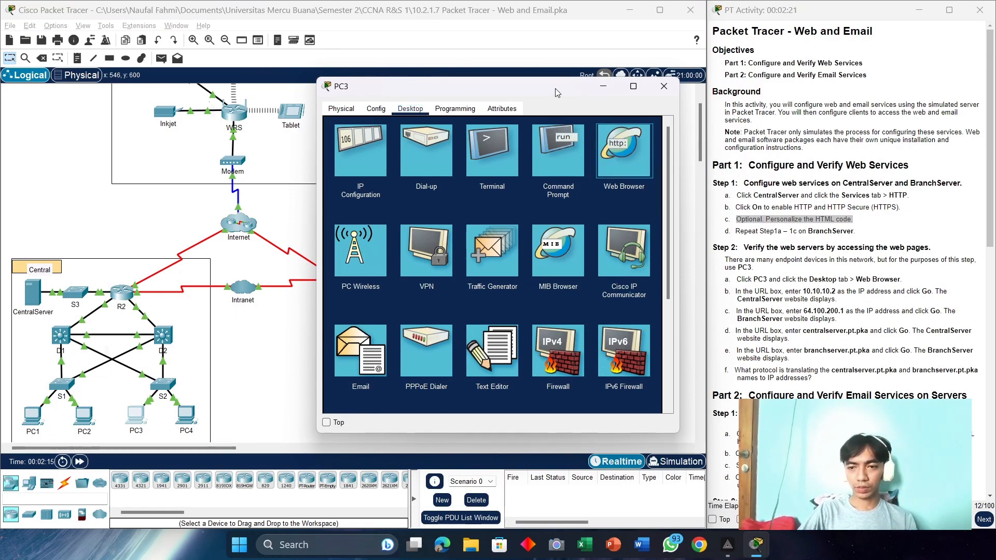
click(634, 146)
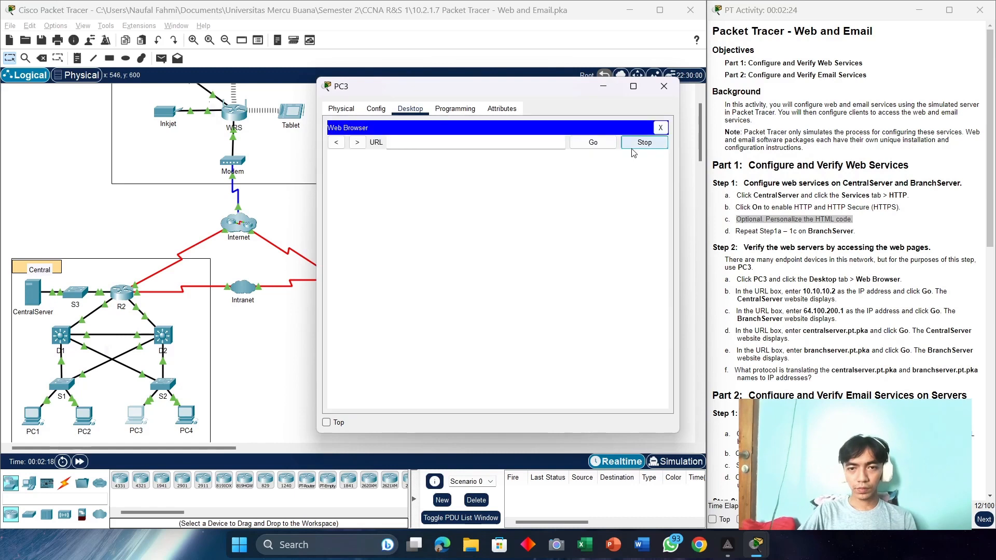
drag(571, 92, 414, 69)
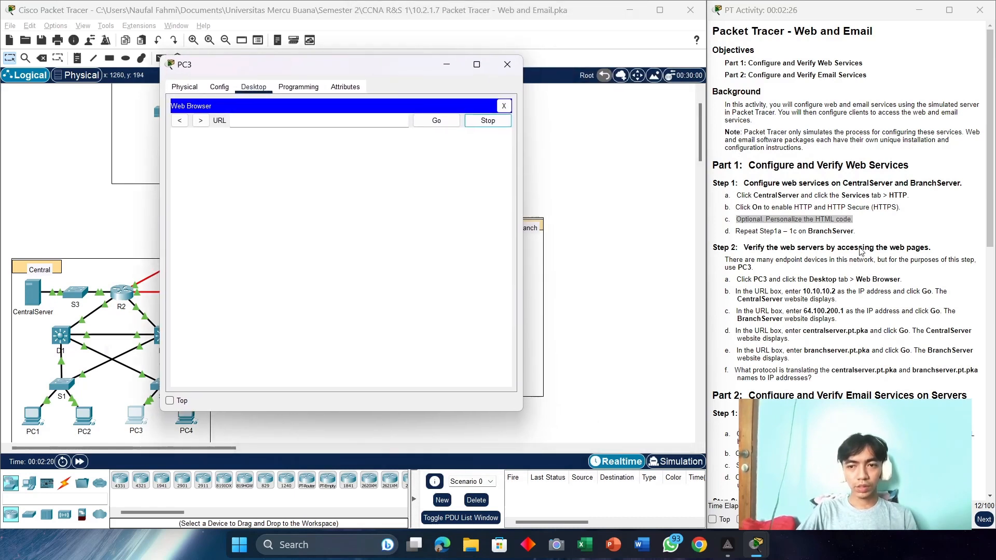
Step: Browse PC3 to 10.10.10.2 to load the Central Server page
scroll(819, 292, down, 1)
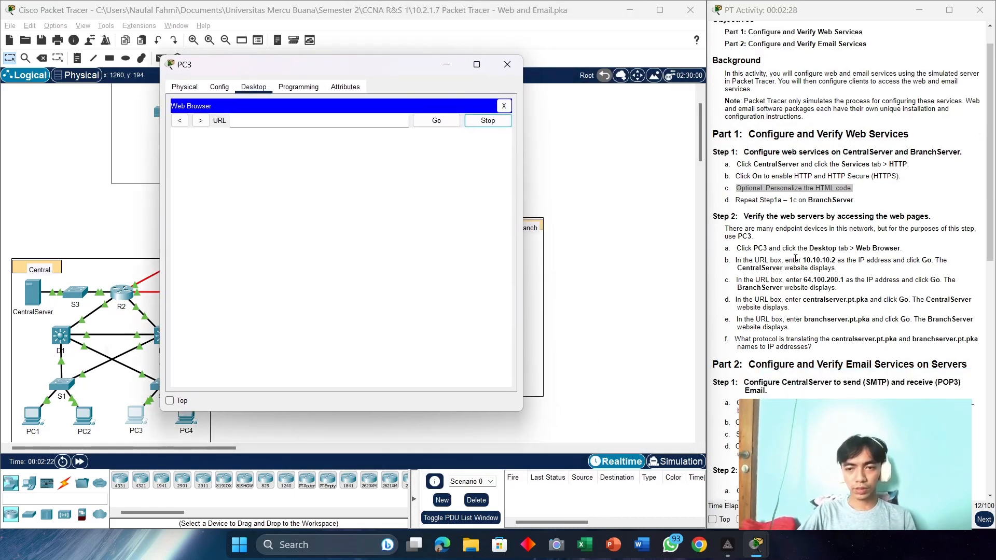
scroll(742, 233, down, 2)
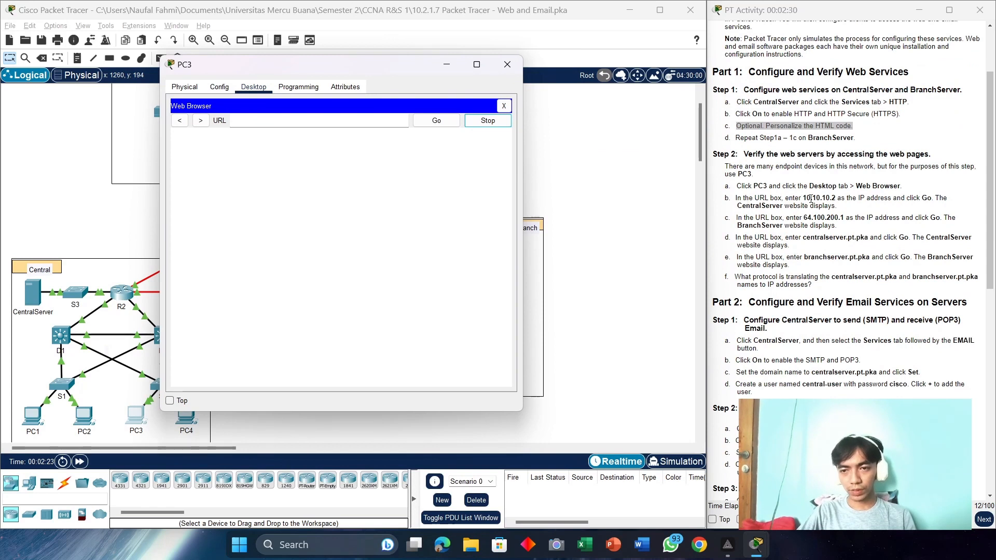
drag(804, 197, 812, 198)
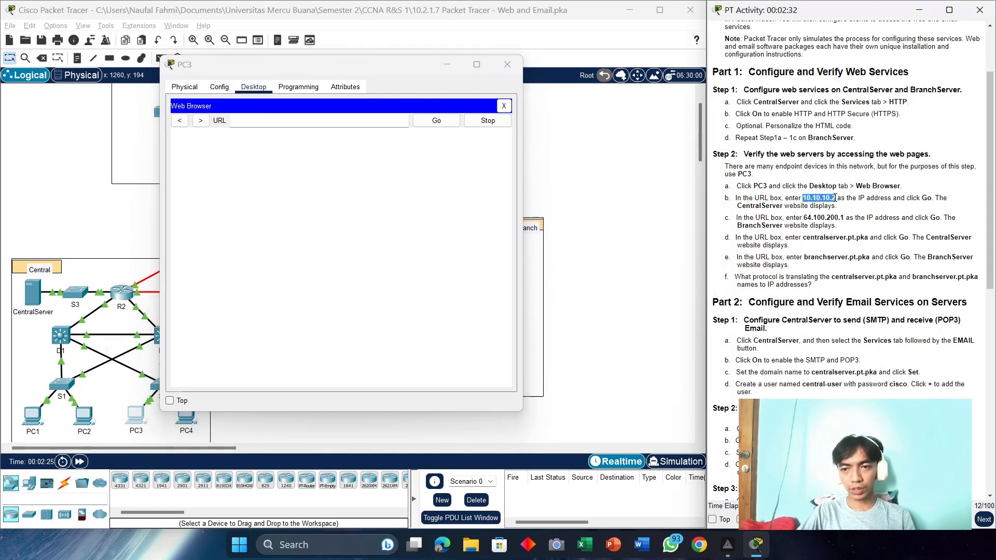
right_click(830, 197)
click(843, 203)
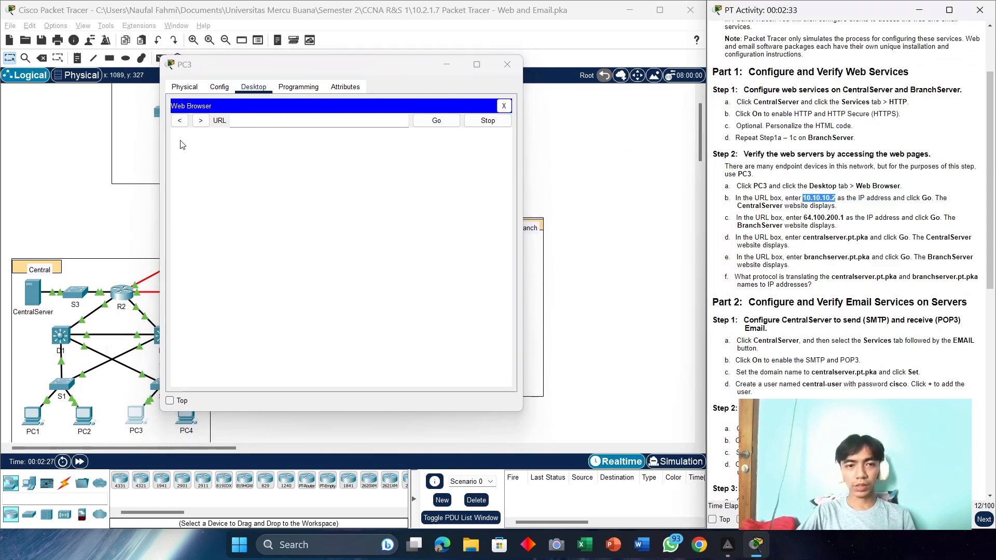
click(265, 119)
text(10.10)
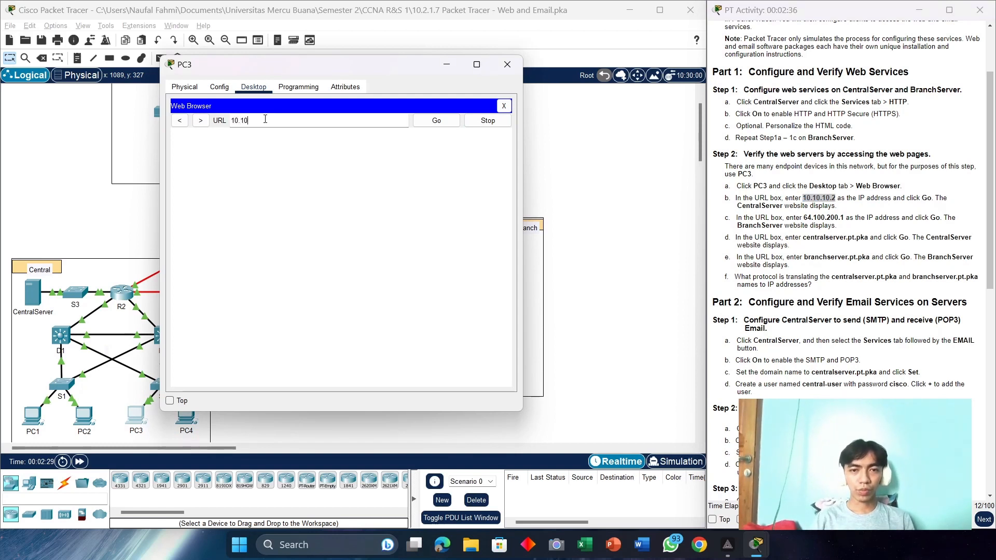
text(.10.2)
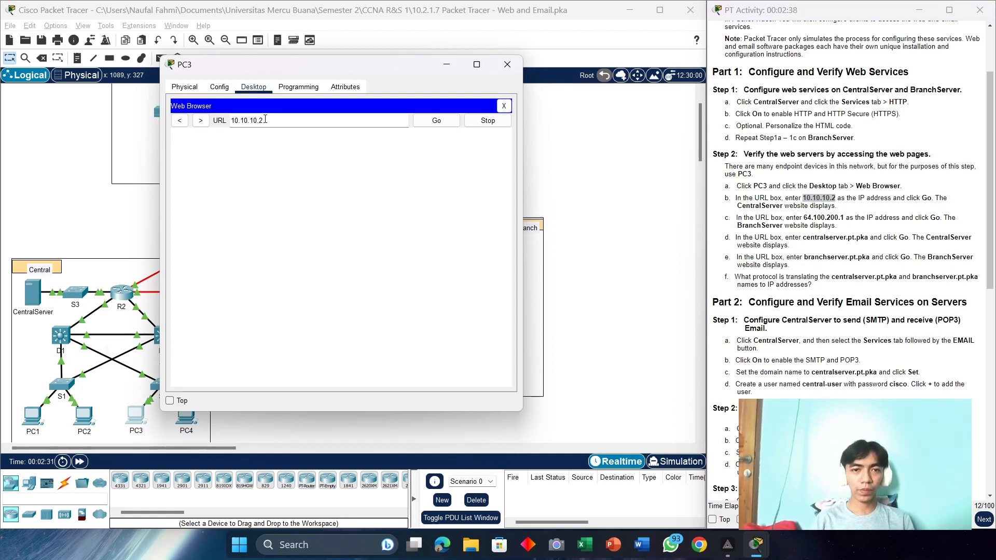
click(439, 121)
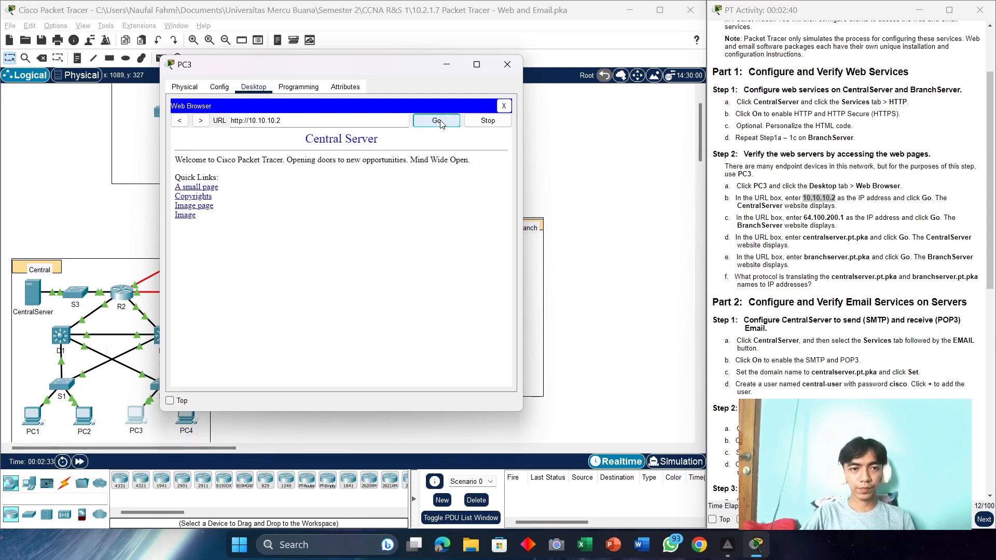
drag(381, 70, 508, 70)
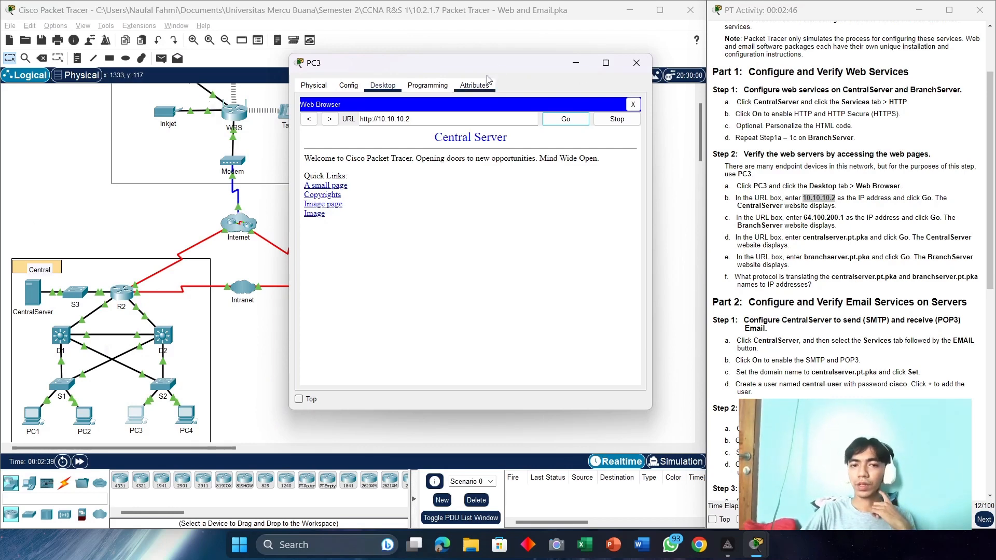
drag(497, 62, 291, 53)
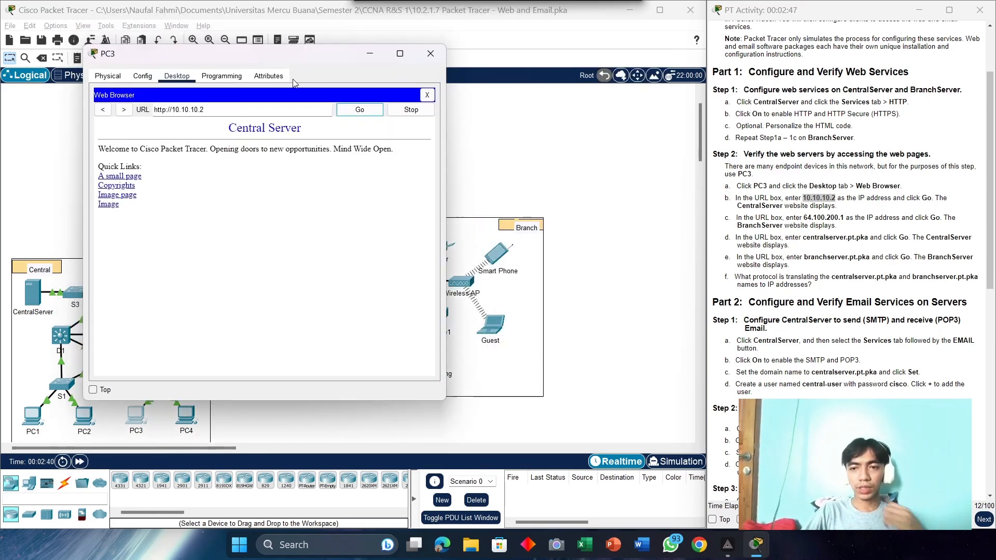
click(219, 109)
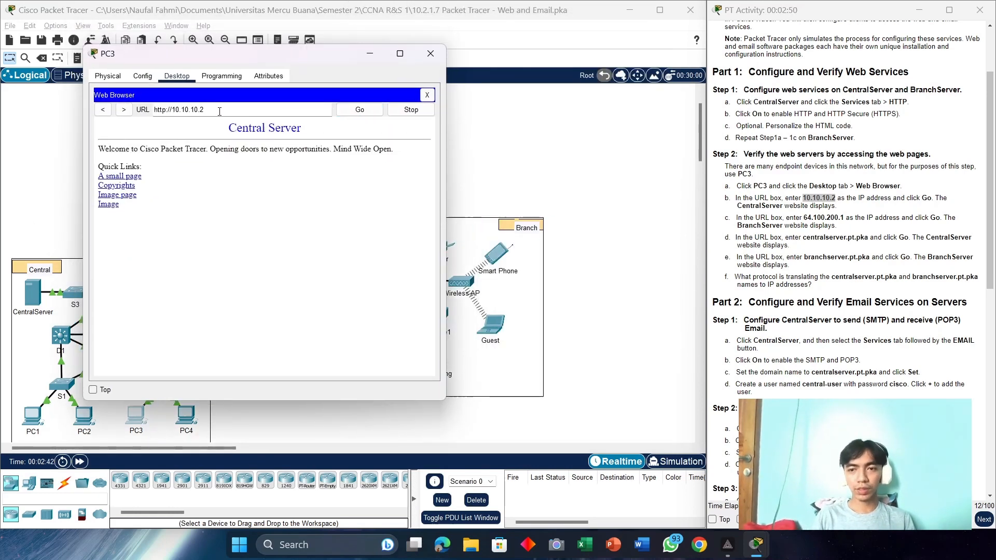
Step: Replace the URL with 64.100.200.1 and load the Branch Server page
key(ctrl+a)
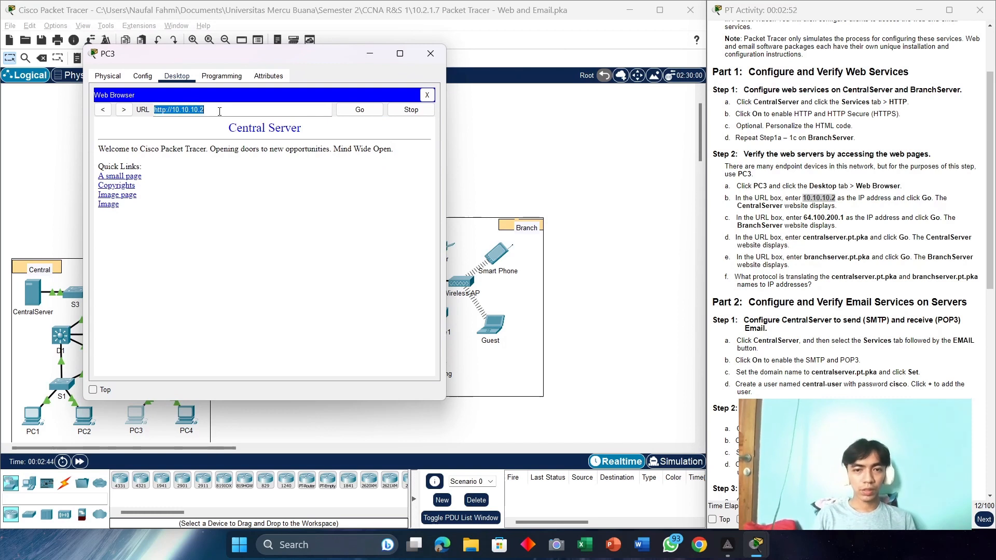
text(64)
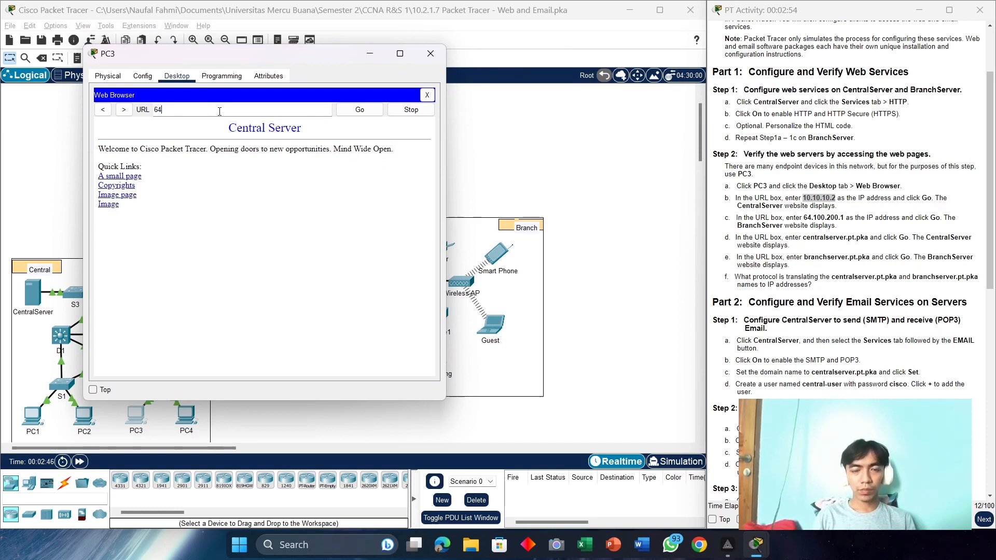
text(.100.200.1)
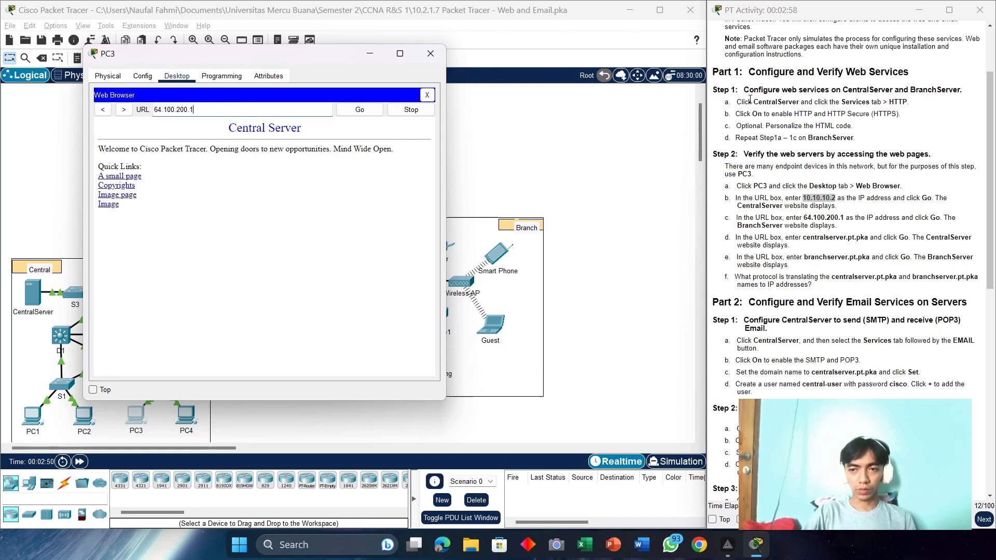
click(358, 110)
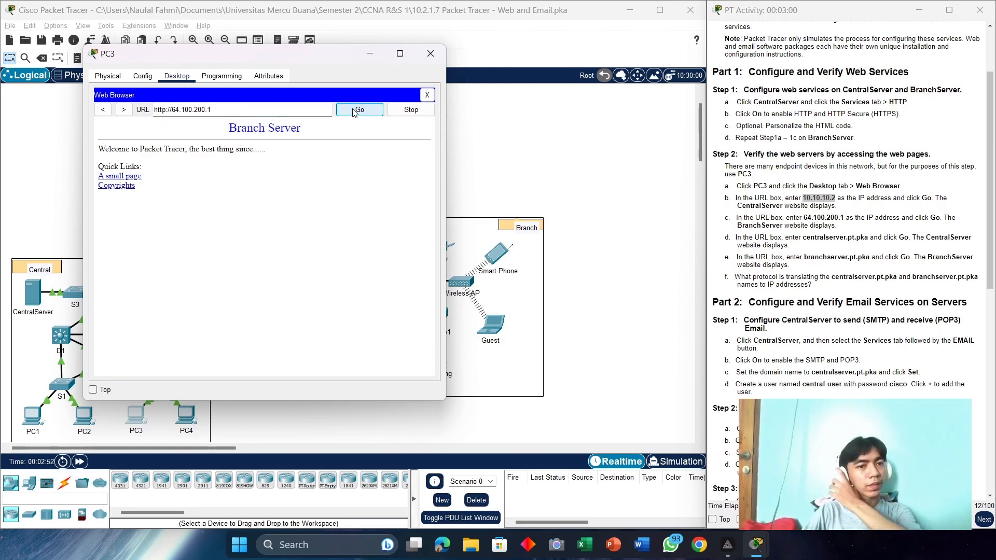
drag(346, 59, 845, 49)
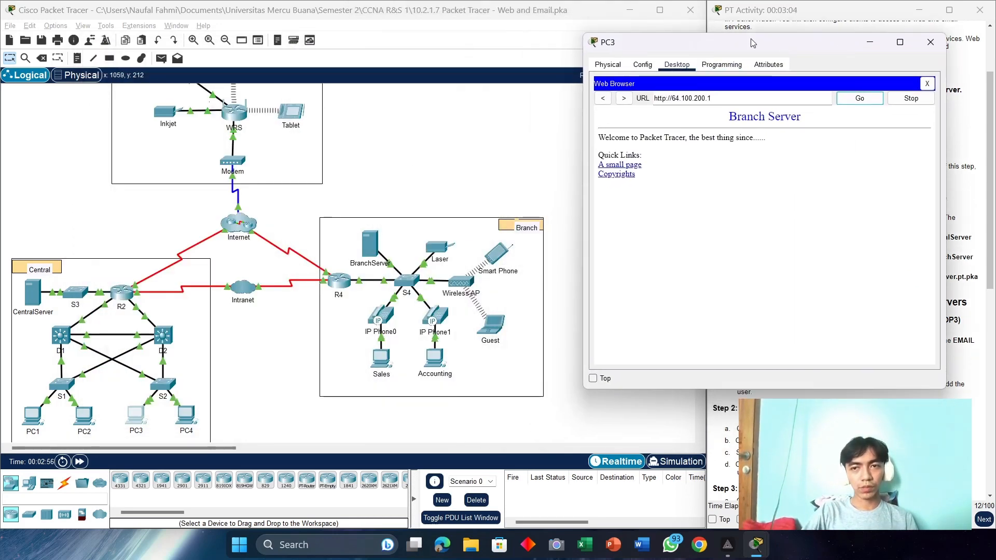
drag(755, 43, 355, 61)
triple_click(331, 121)
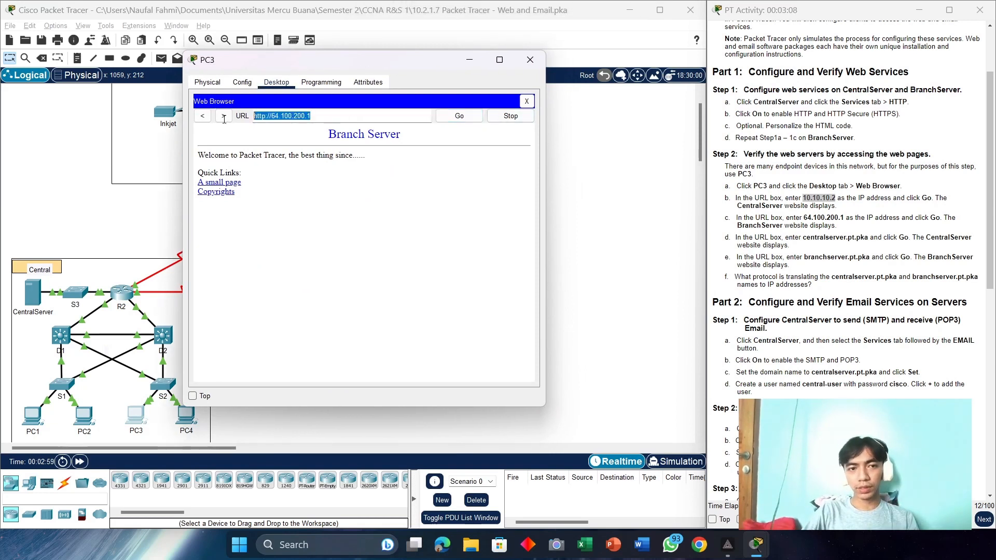
key(BackSpace)
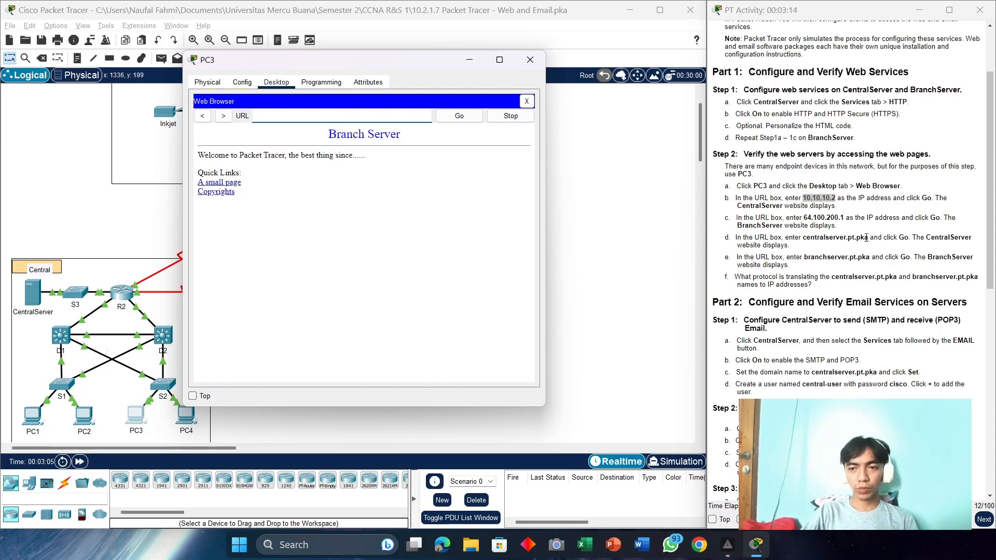
drag(866, 237, 834, 237)
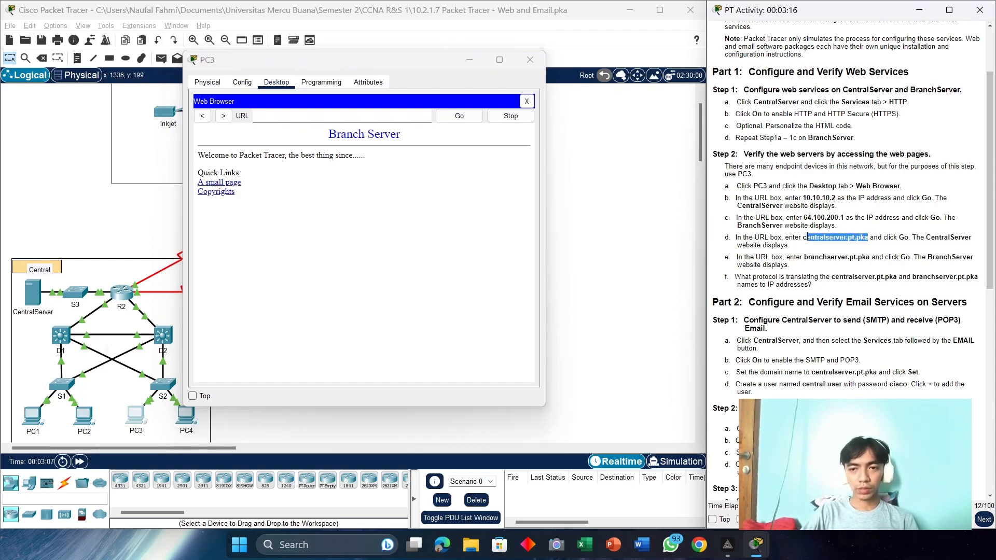
click(283, 117)
key(ctrl+v)
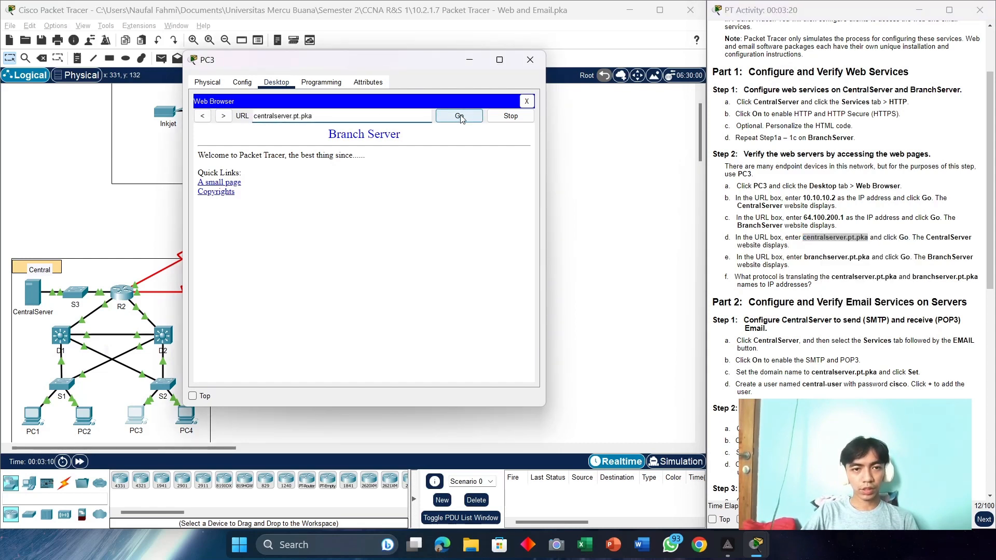
click(460, 117)
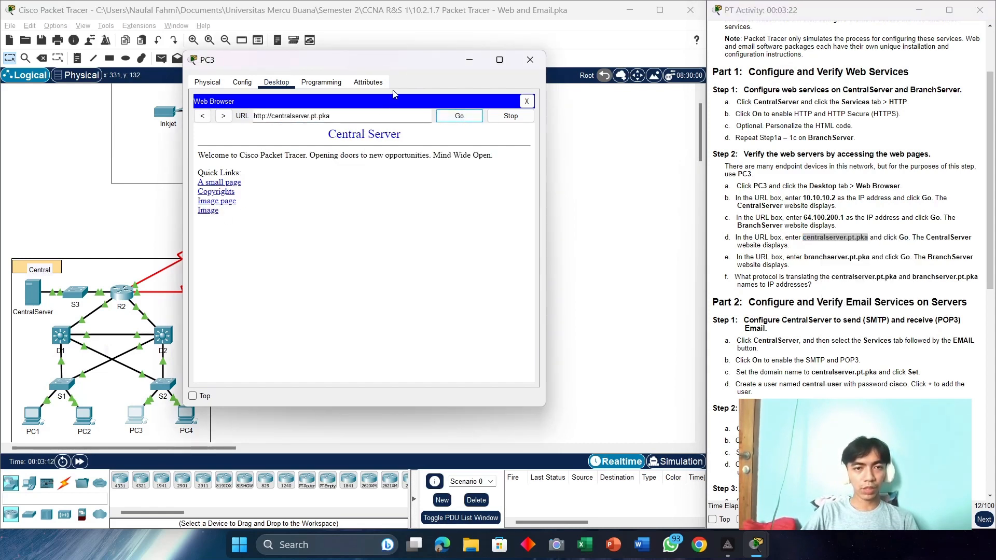
drag(395, 63, 281, 82)
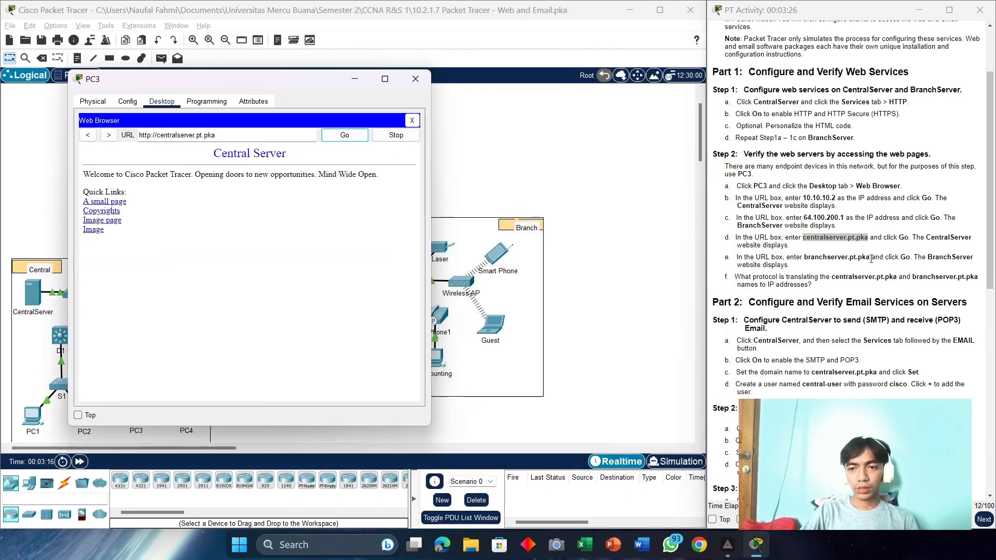
Step: Copy branchserver.pt.pka from the instructions and move the PC3 window aside
drag(870, 259, 806, 256)
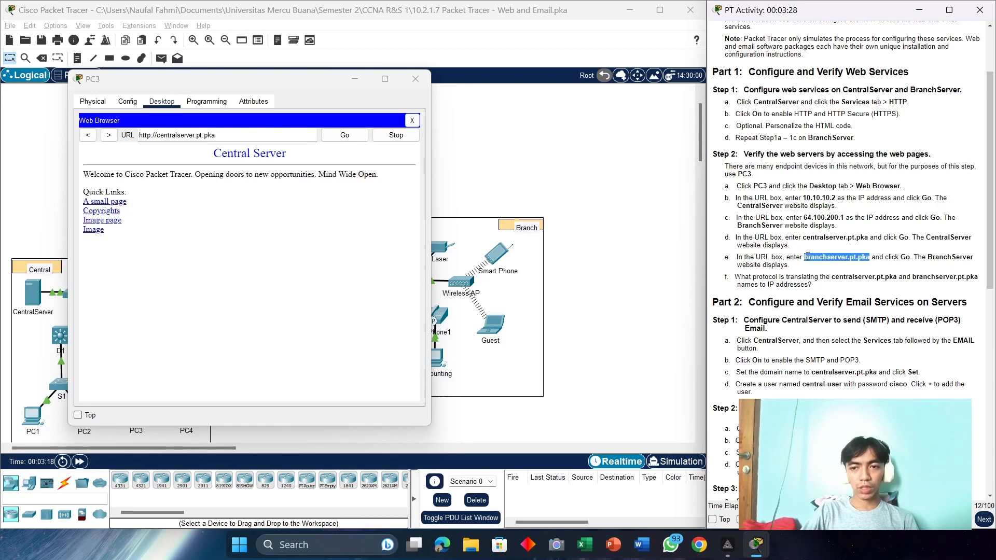
right_click(807, 256)
click(819, 264)
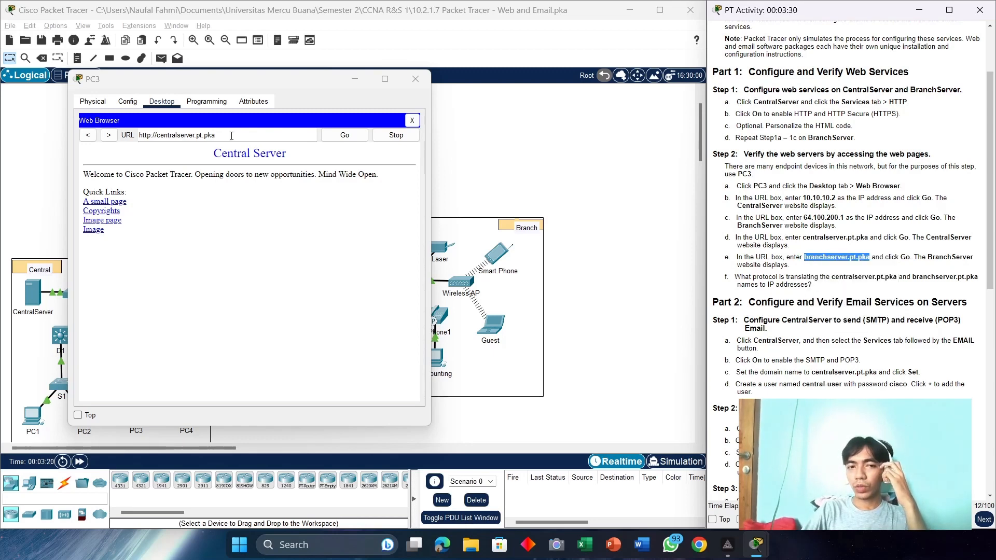
drag(255, 80, 659, 67)
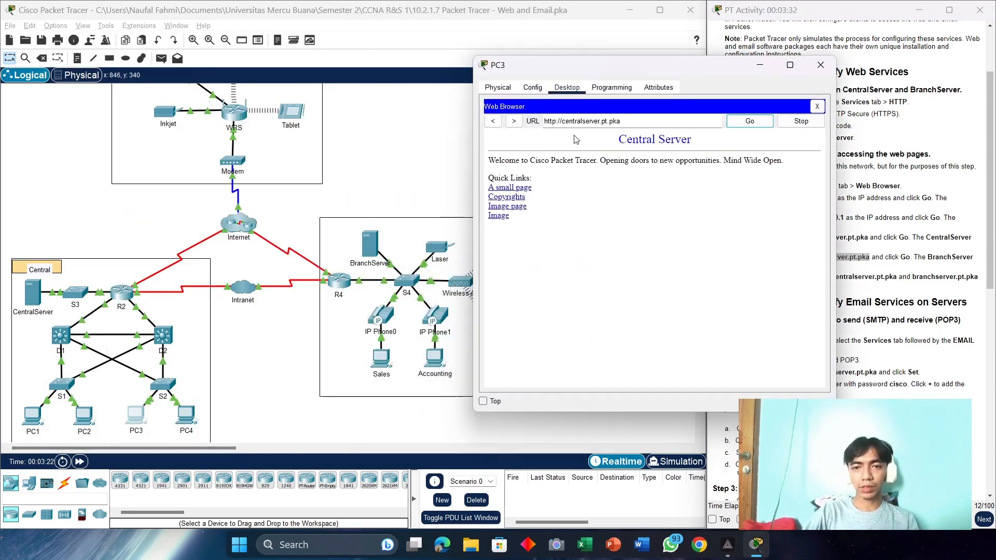
Step: Paste branchserver.pt.pka as the URL, then stop the stalled load and close the browser
triple_click(691, 123)
key(ctrl+v)
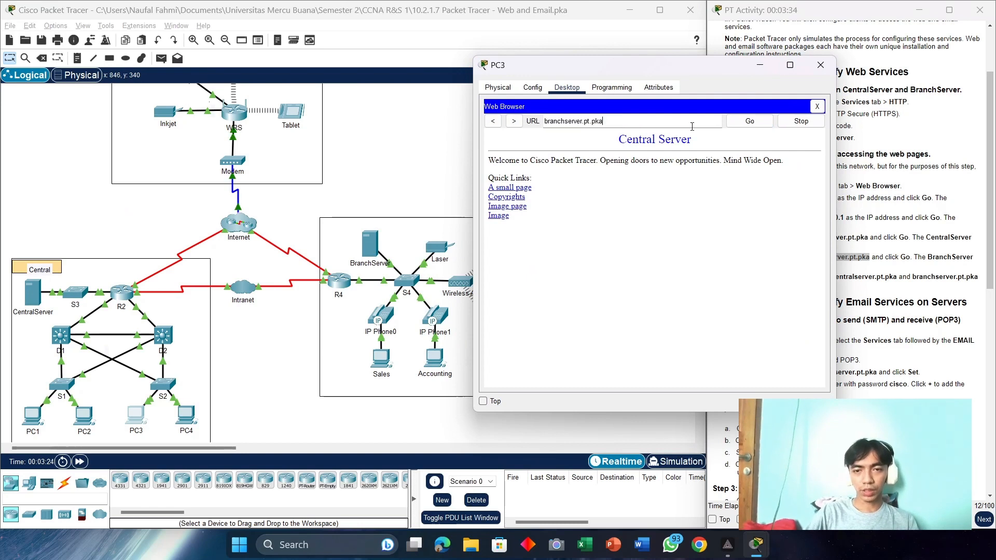
click(739, 124)
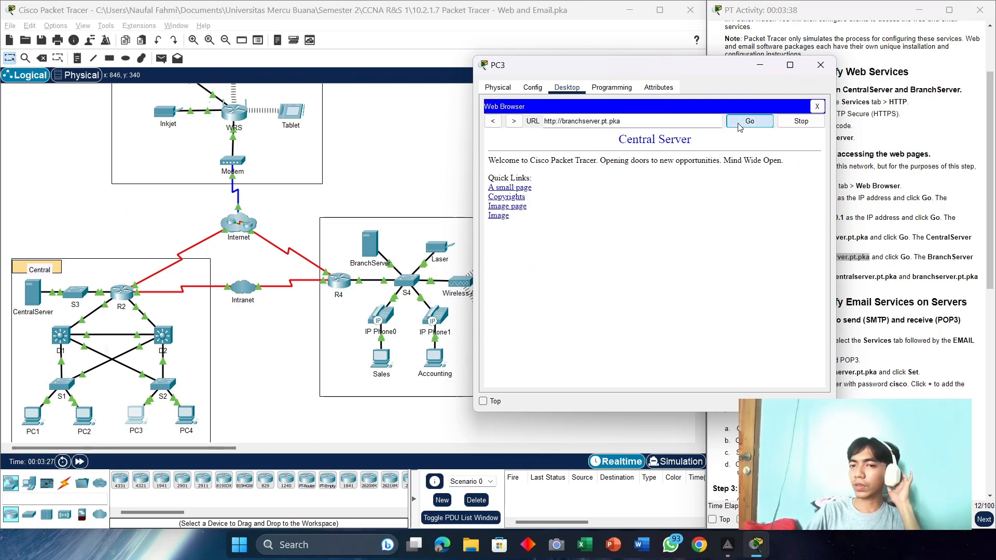
click(804, 122)
click(818, 106)
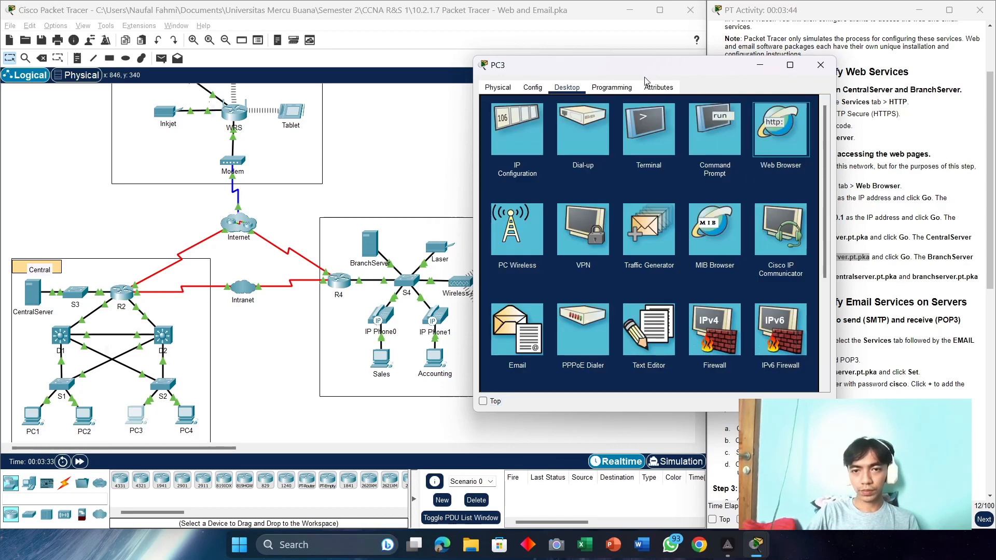
drag(651, 75, 528, 74)
Step: Reopen the browser and load branchserver.pt.pka again to show the Branch Server page
click(652, 129)
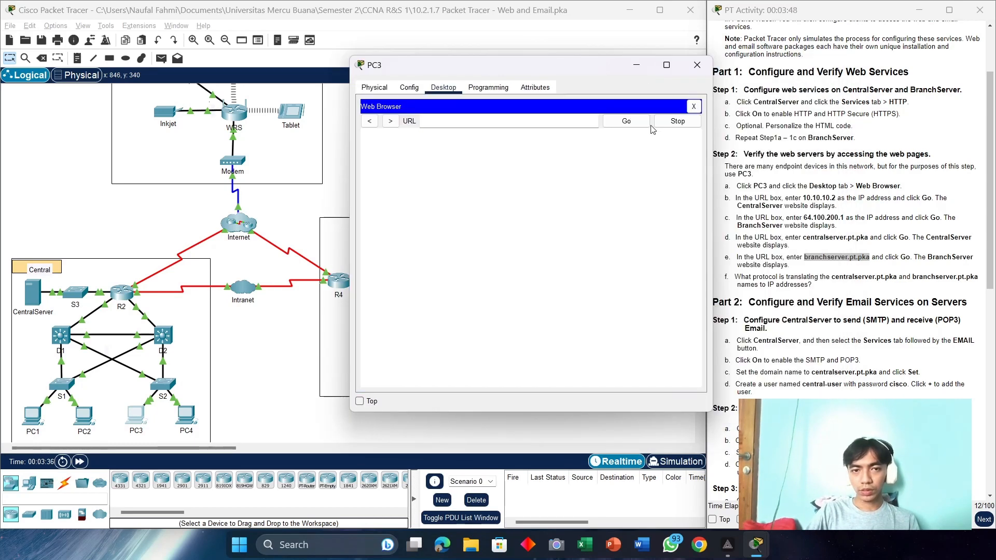
click(867, 258)
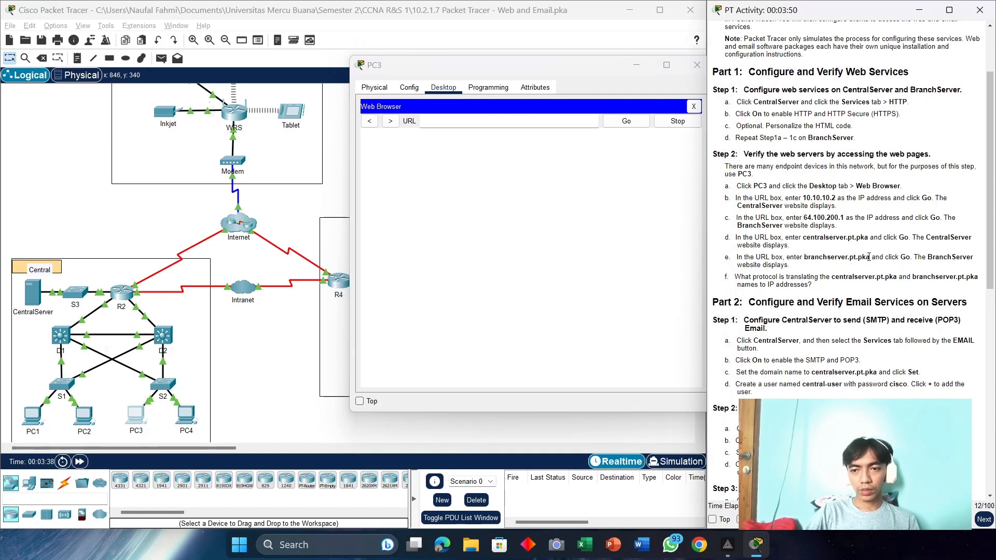
drag(870, 257, 815, 256)
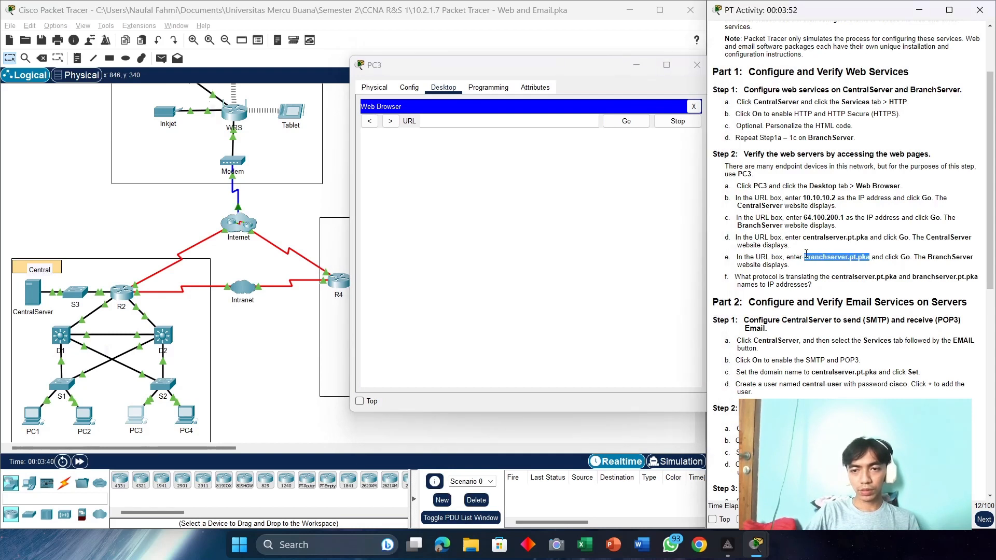
right_click(810, 255)
click(830, 259)
click(456, 121)
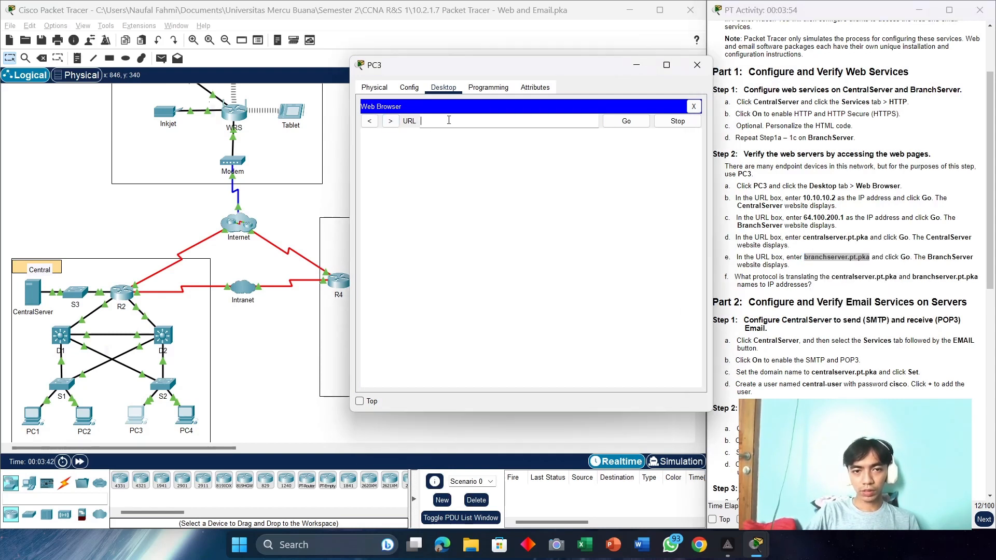
key(ctrl+v)
key(Return)
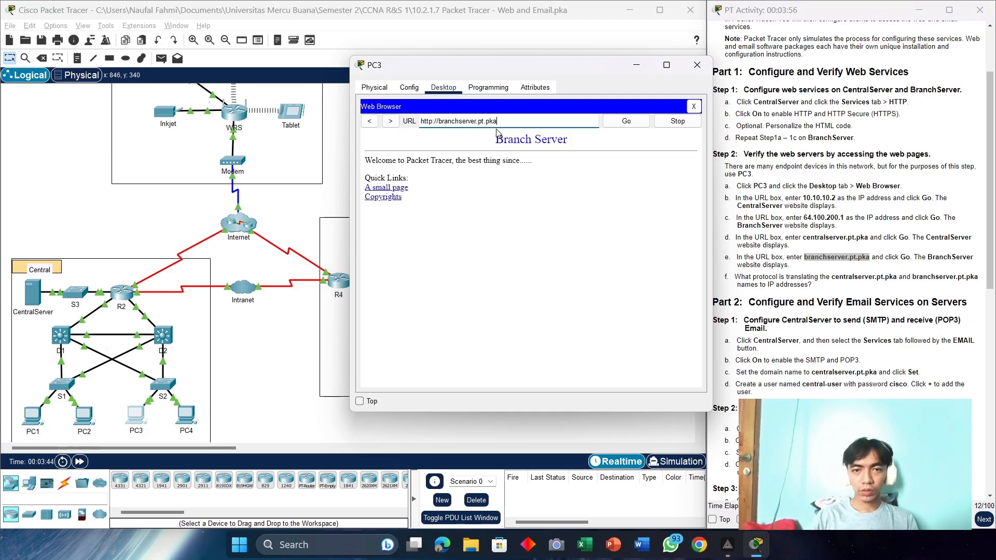
drag(515, 72, 301, 83)
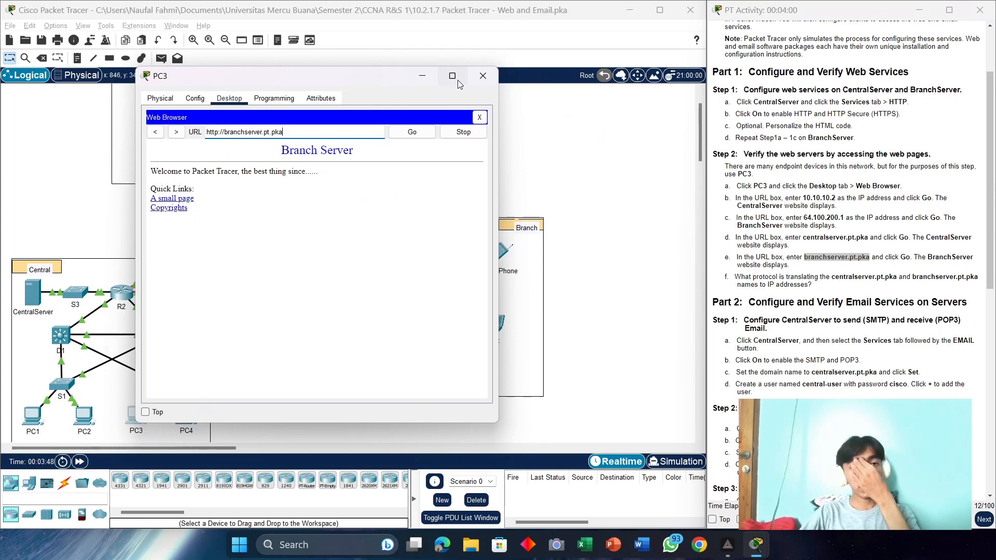
Step: Close PC3's window and scroll the instructions down to the Part 2 email section
click(479, 78)
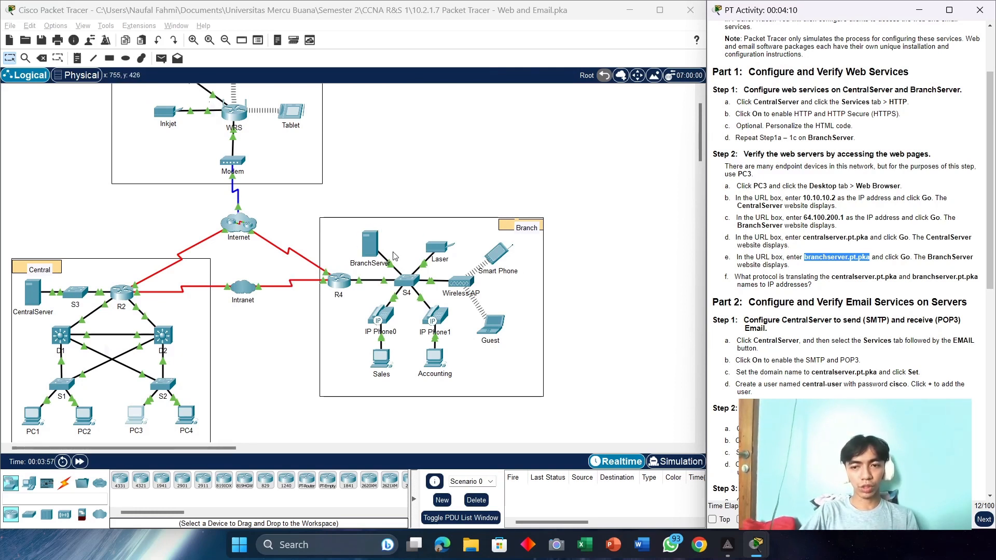
scroll(394, 256, down, 2)
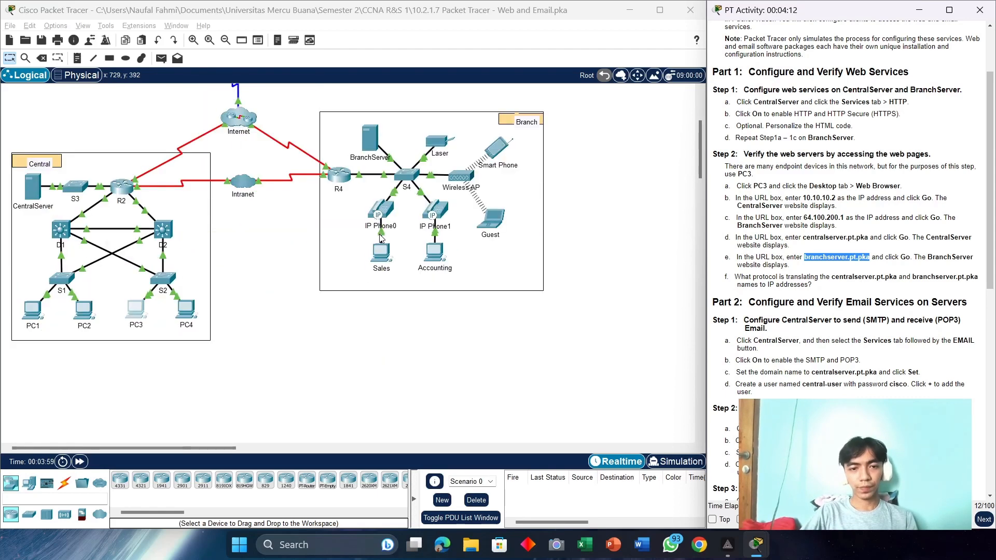
scroll(394, 256, up, 3)
scroll(911, 225, down, 1)
scroll(911, 225, down, 1)
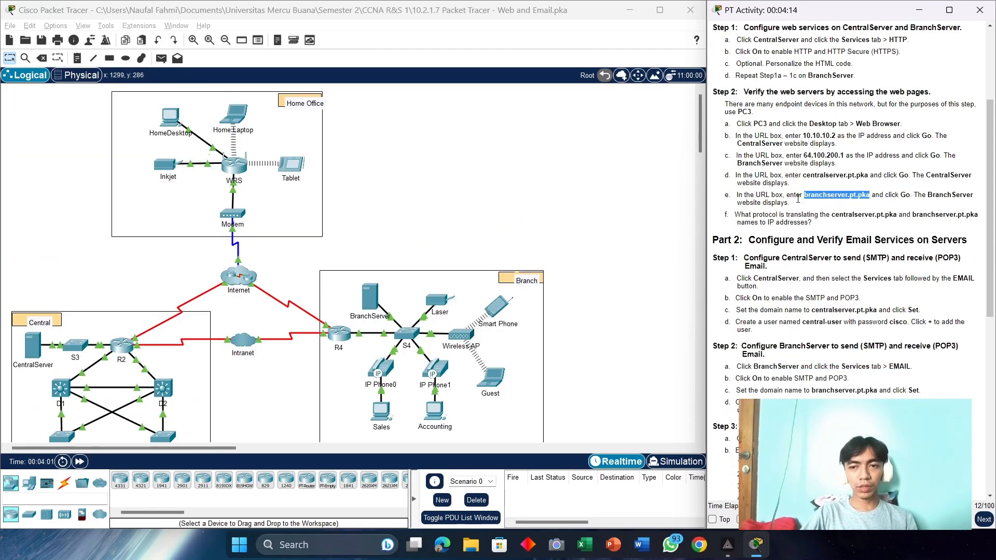
scroll(799, 201, down, 3)
scroll(799, 201, down, 2)
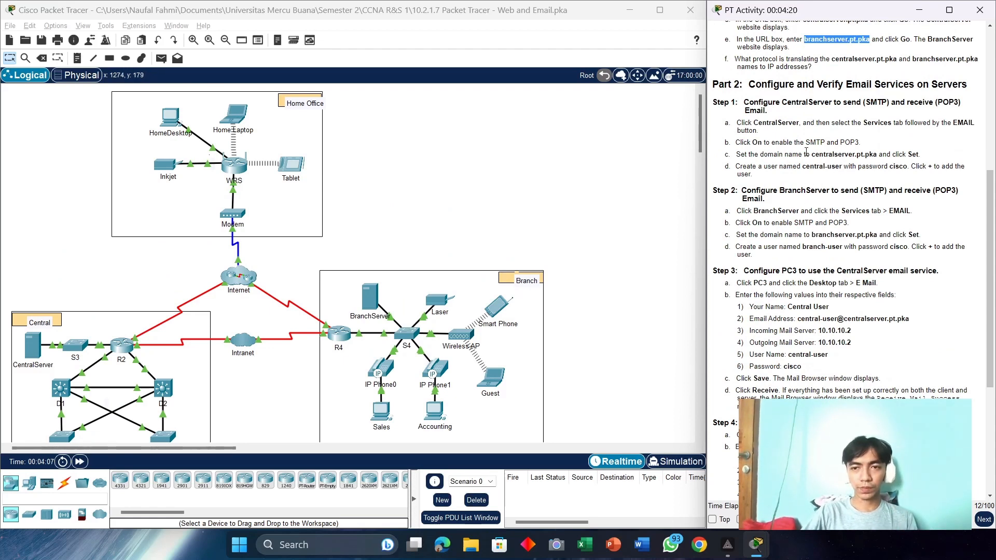
Step: Turn on SMTP and POP3 in CentralServer's EMAIL service
click(38, 348)
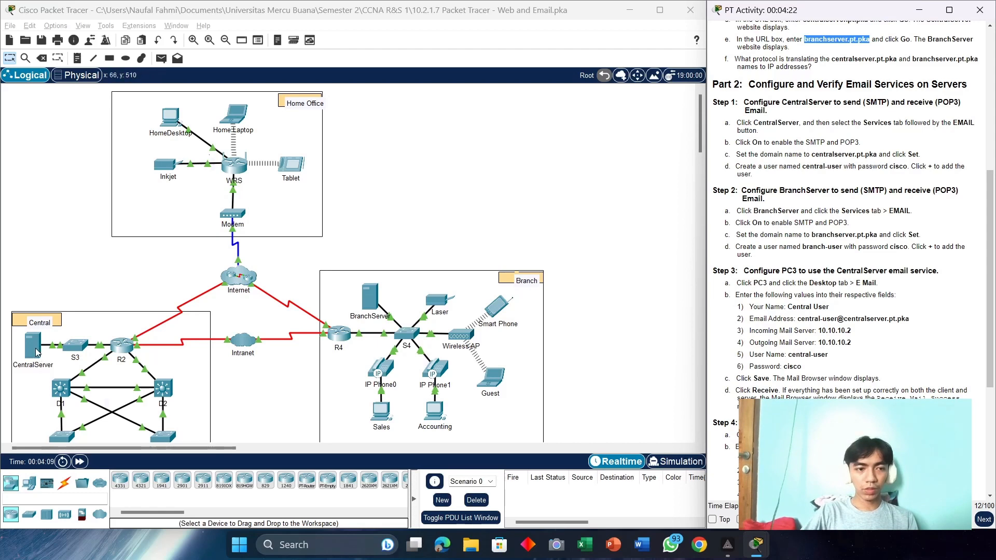
drag(442, 87, 423, 73)
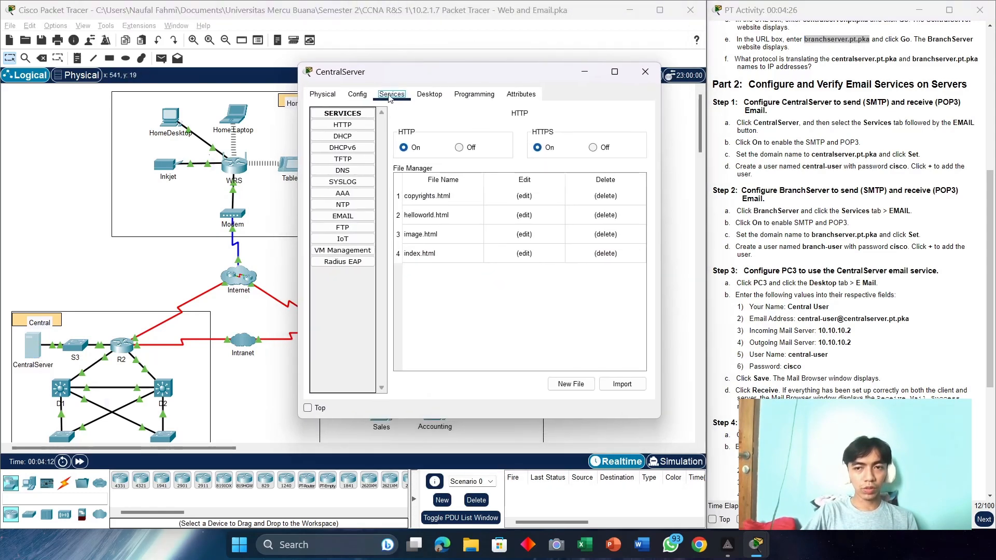
click(351, 221)
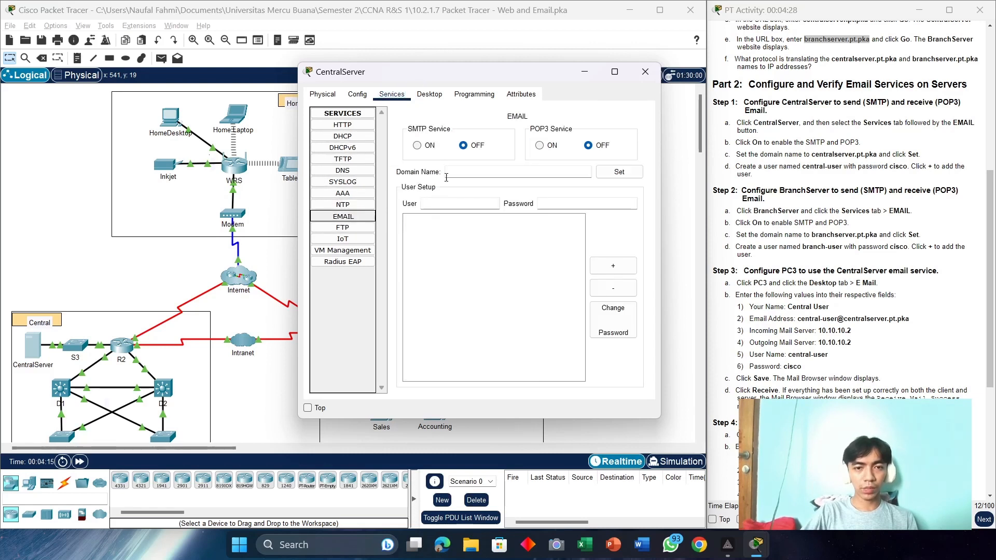
click(417, 145)
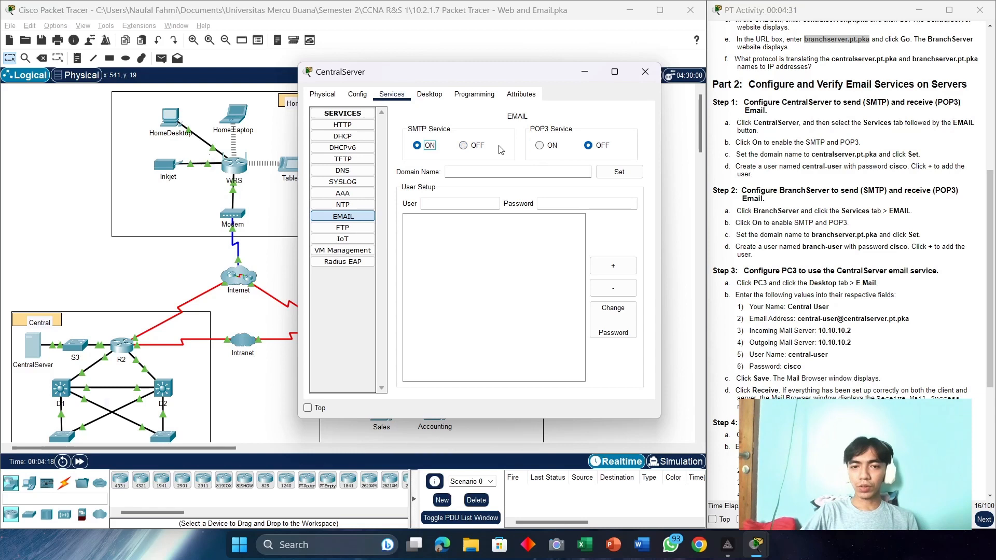
click(539, 148)
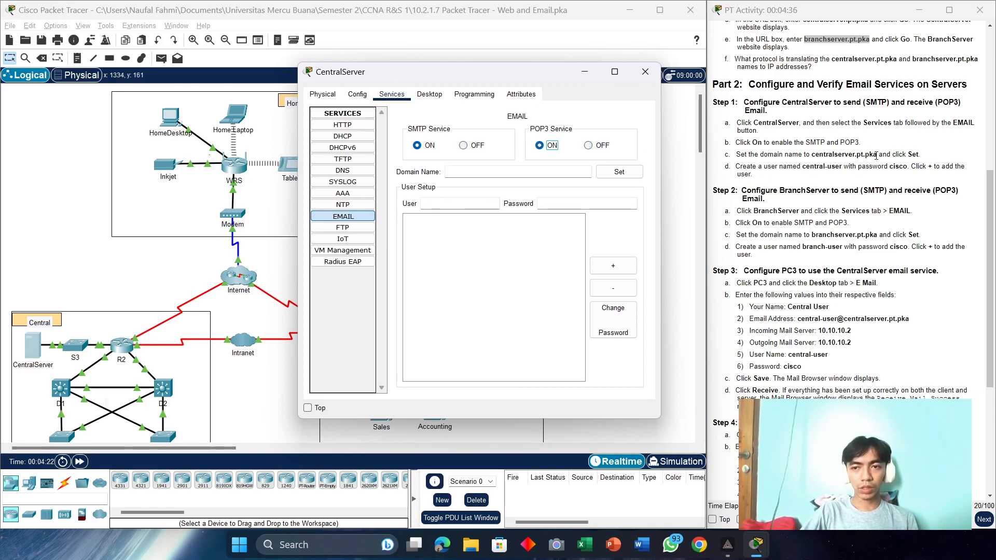
Step: Set CentralServer's mail domain name to centralserver.pt.pka
drag(876, 155, 822, 157)
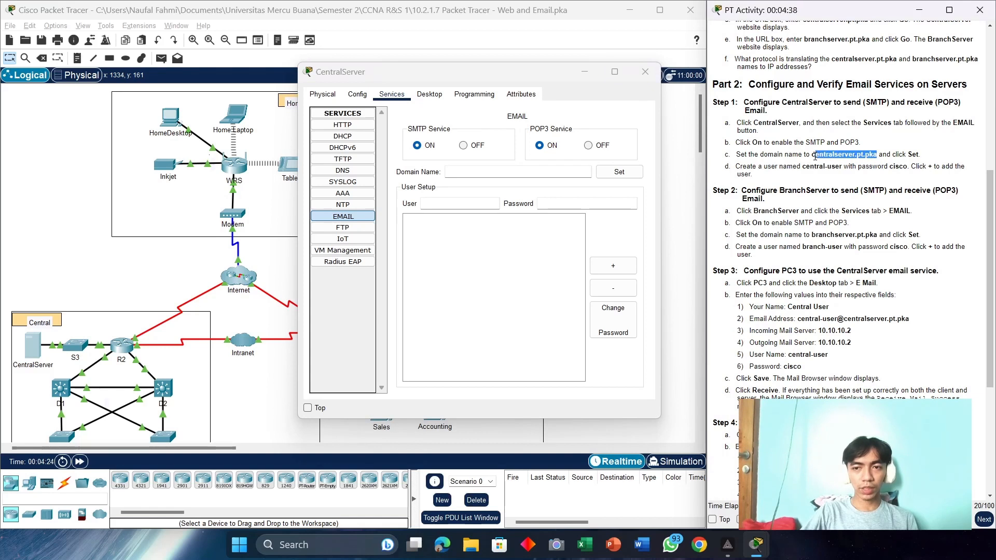
right_click(823, 155)
click(835, 163)
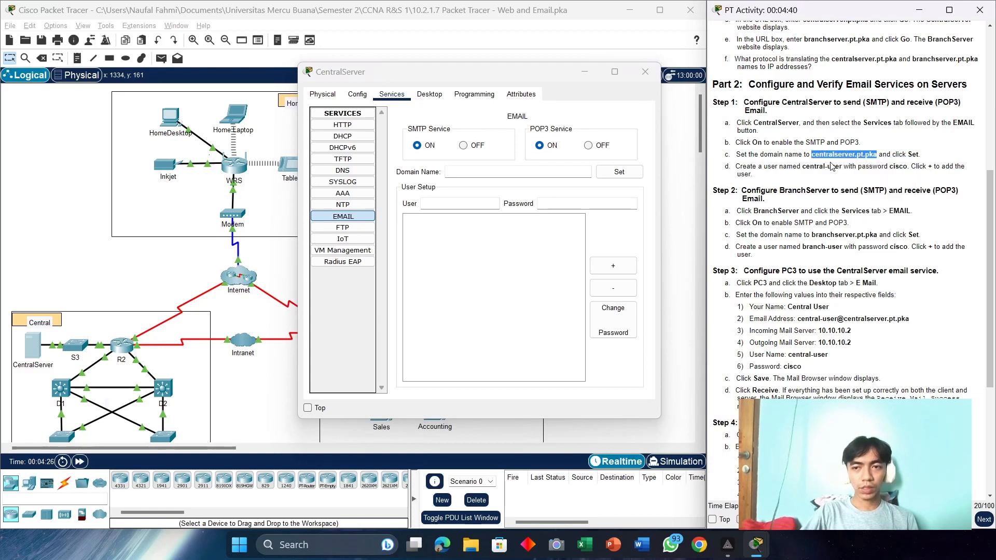
click(474, 171)
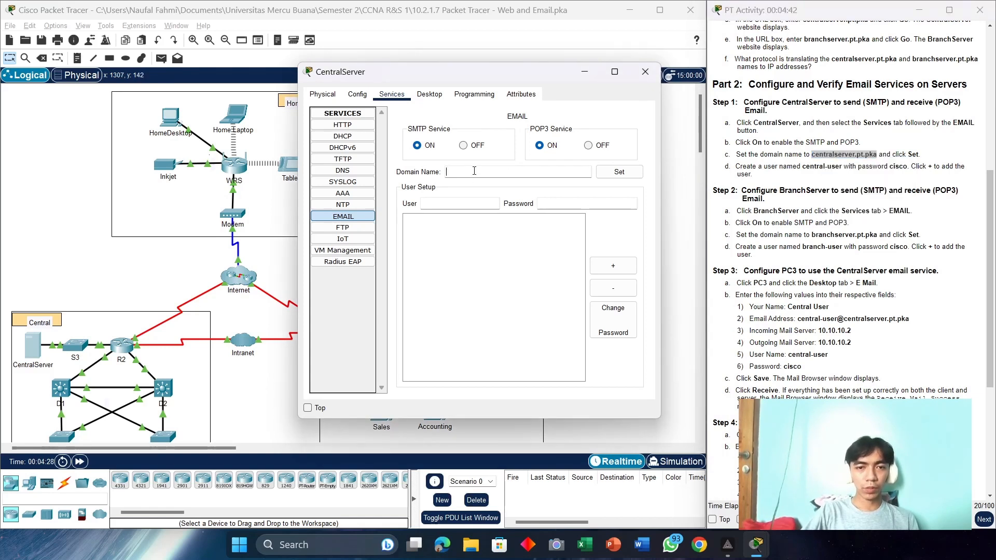
key(ctrl+v)
click(604, 176)
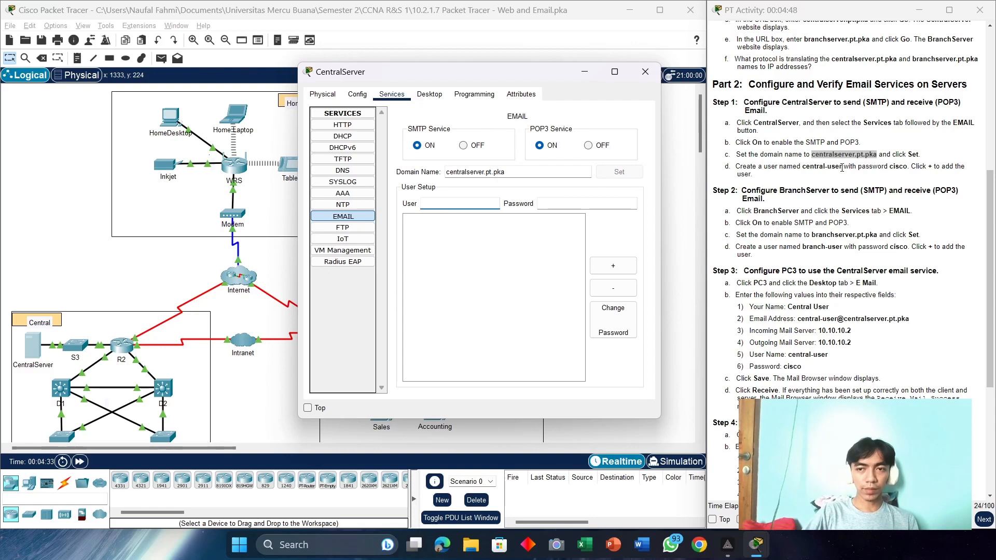
Step: Add the central-user mail account with its password
drag(842, 168, 813, 166)
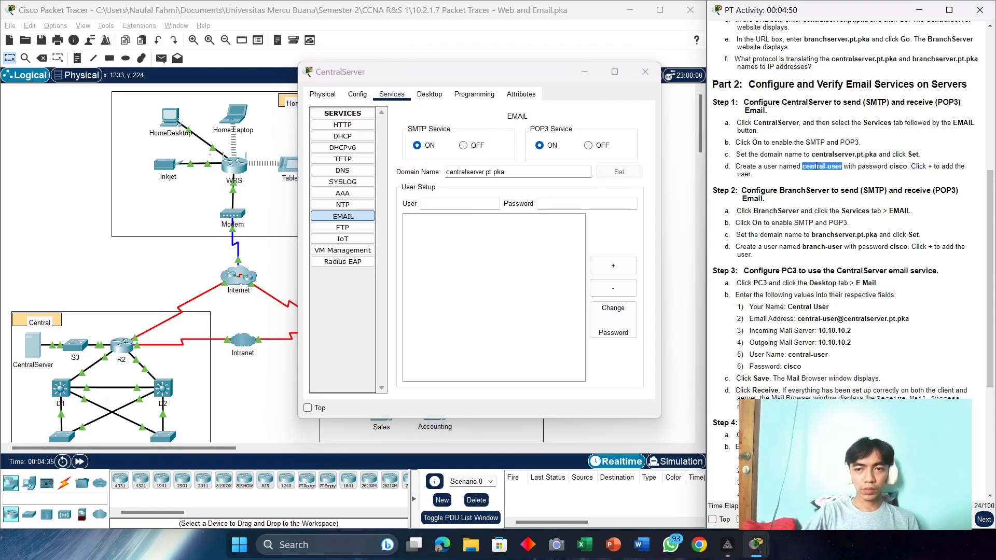
right_click(816, 166)
click(835, 171)
click(654, 208)
key(ctrl+v)
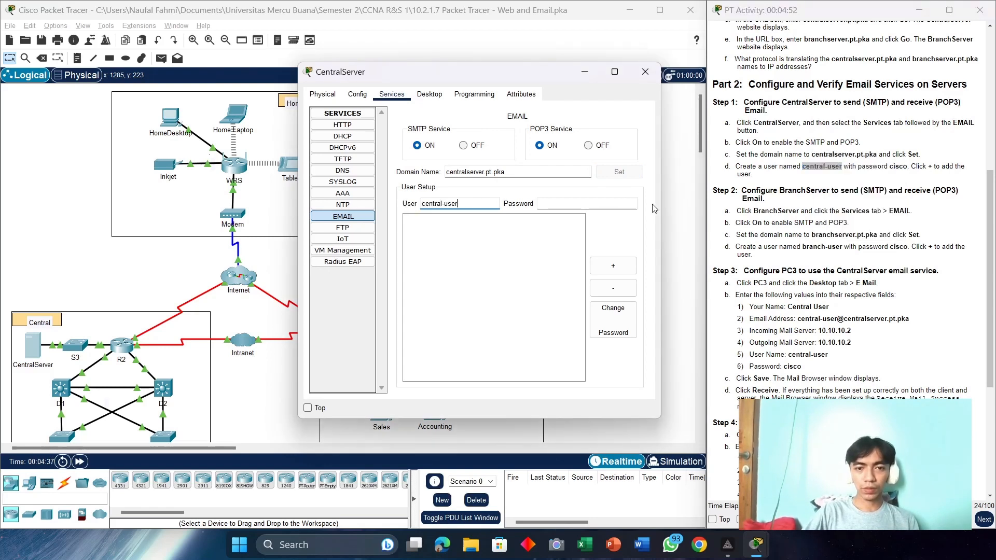
click(566, 203)
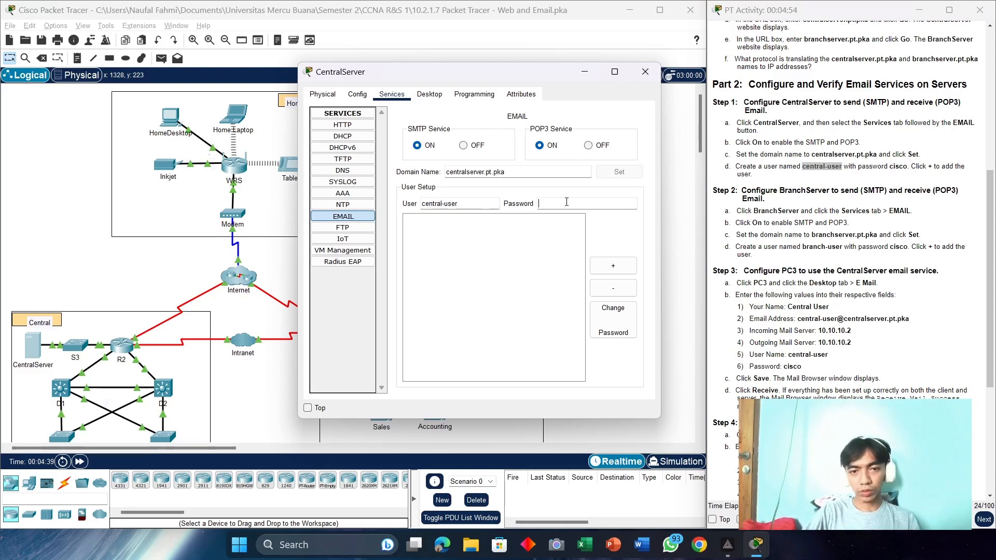
text(cisco)
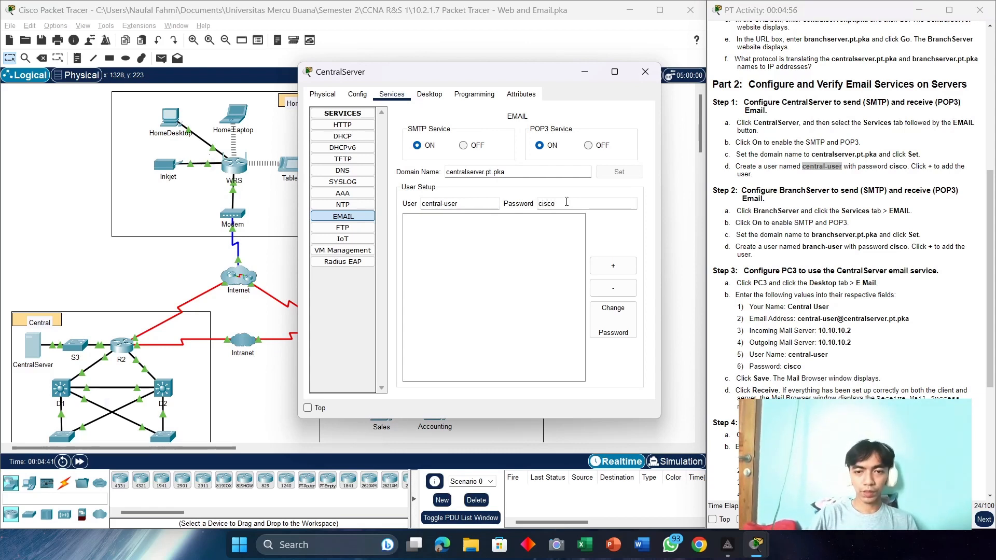
click(610, 265)
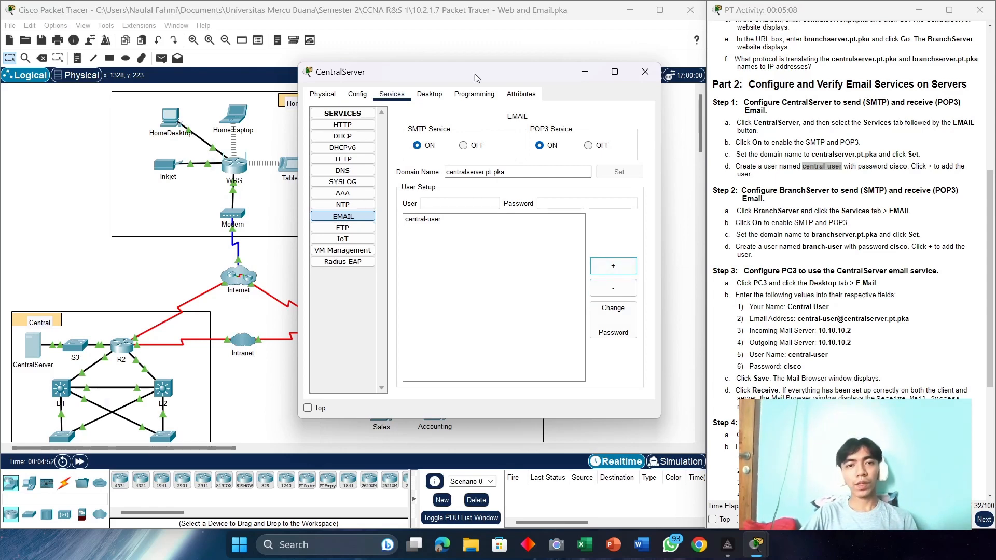
drag(478, 69, 153, 77)
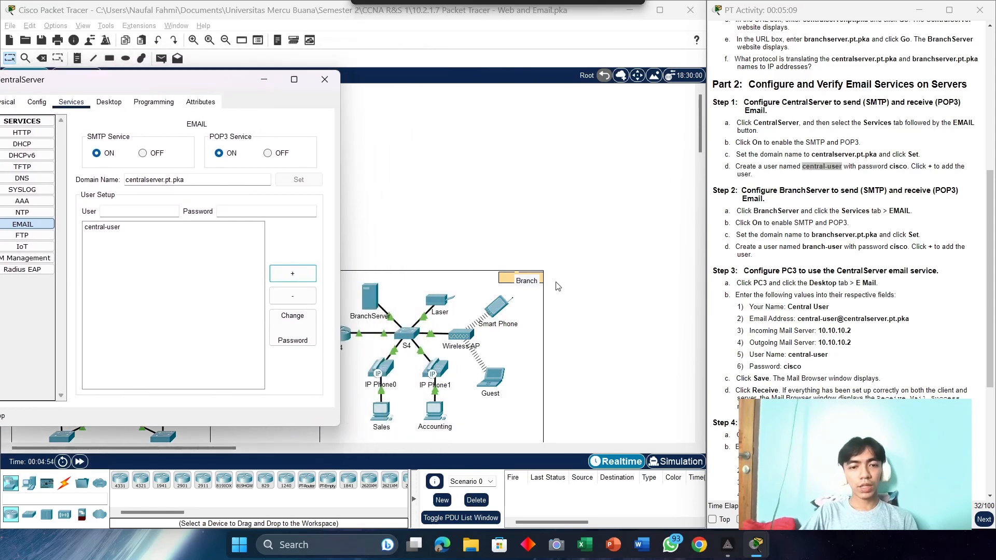
Step: Turn on SMTP and POP3 on BranchServer and set its mail domain to branchserver.pt.pka
click(368, 304)
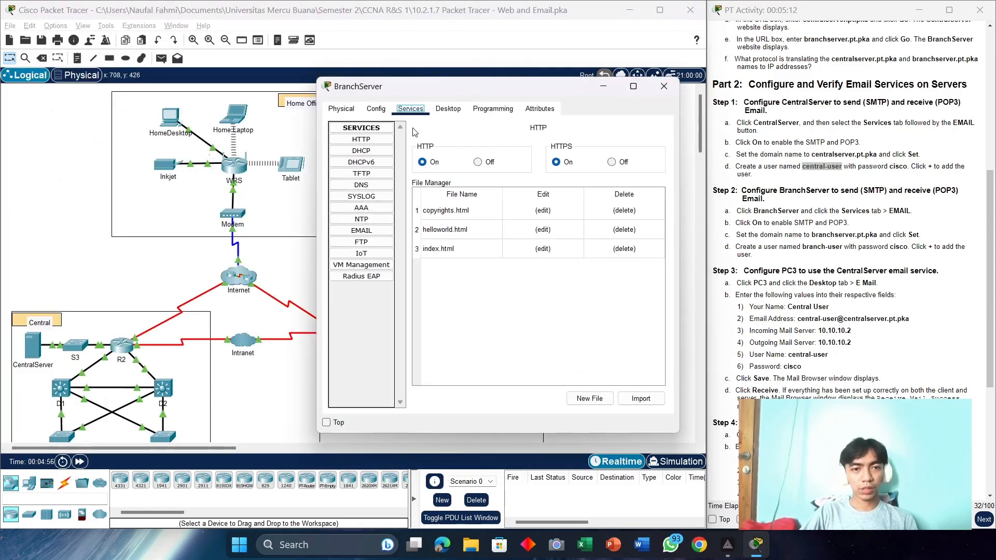
drag(436, 89, 456, 47)
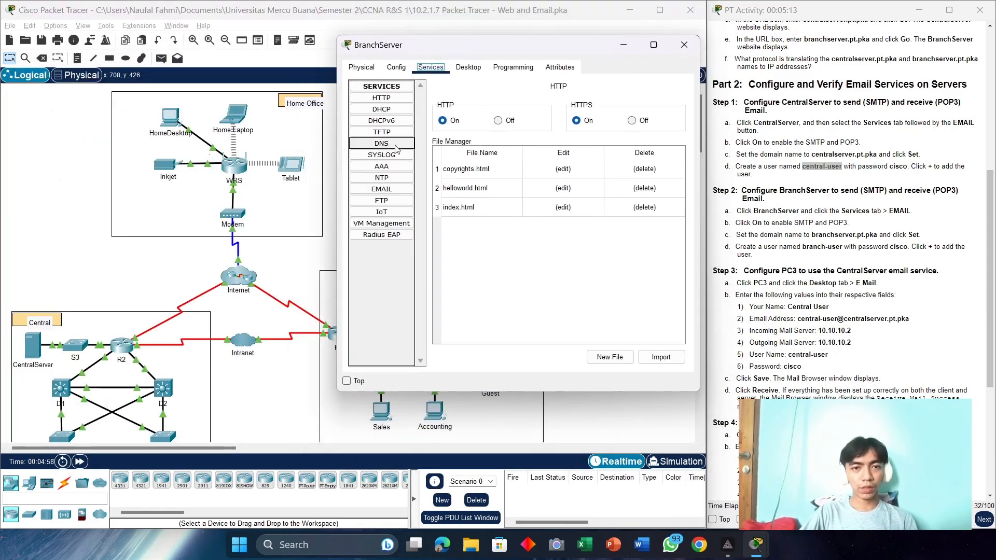
click(371, 190)
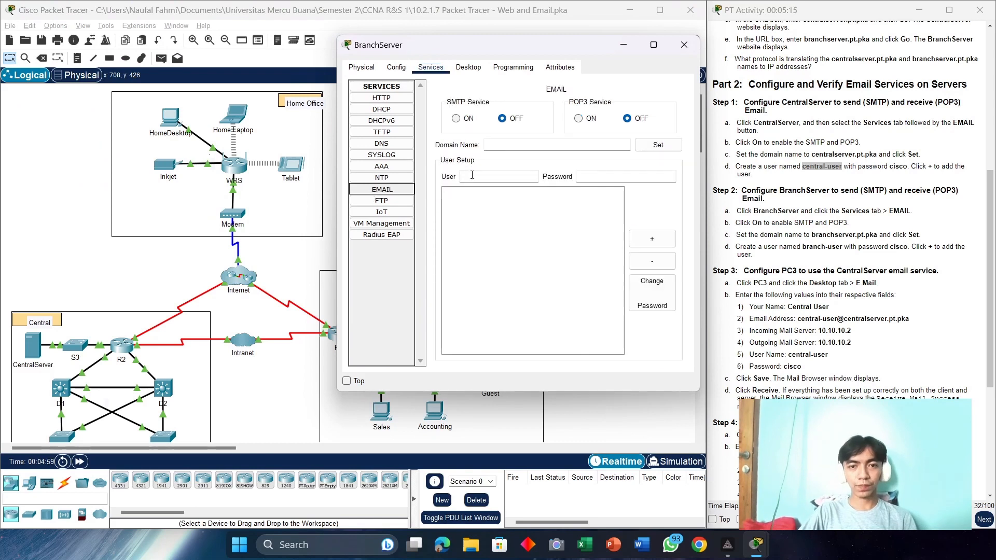
click(457, 120)
click(579, 120)
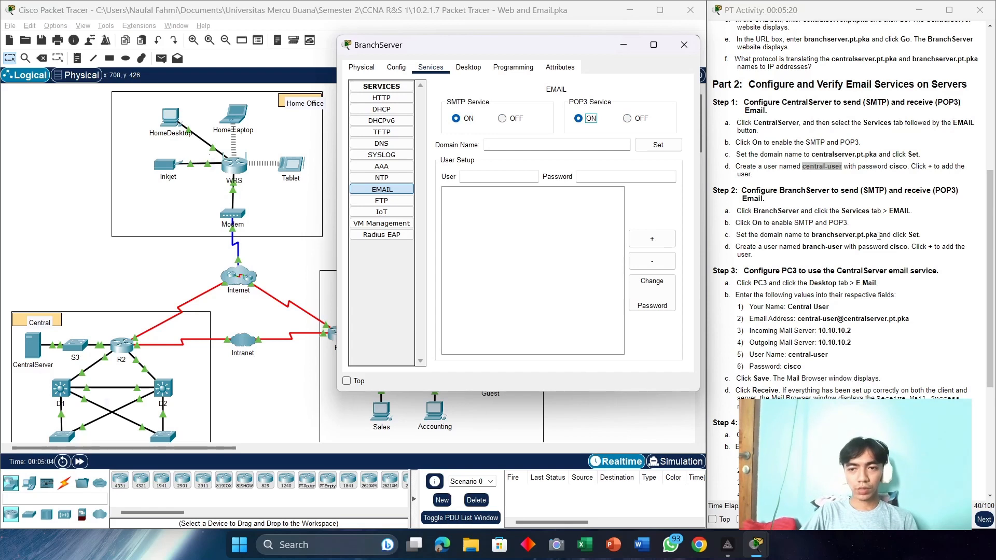
drag(878, 236, 813, 233)
right_click(818, 232)
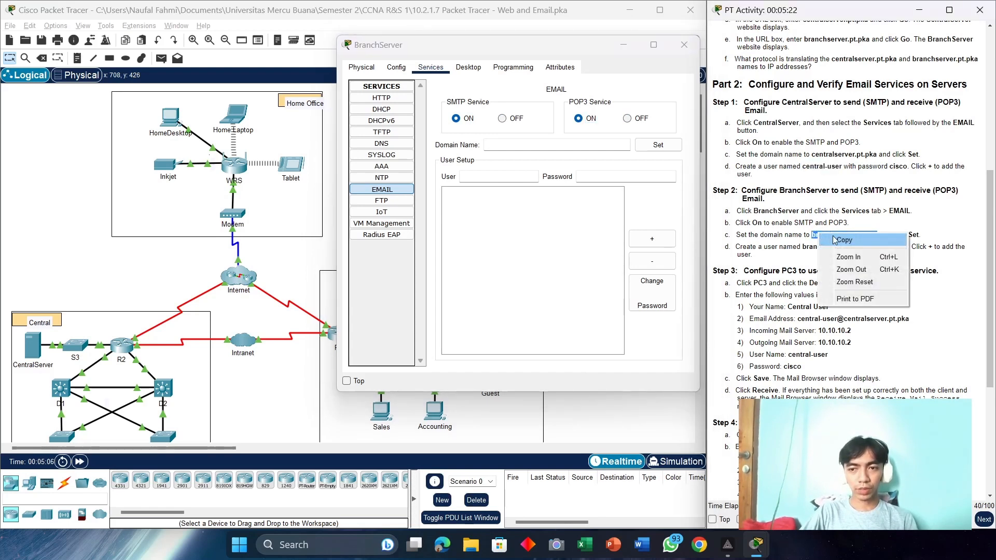
click(837, 238)
click(559, 147)
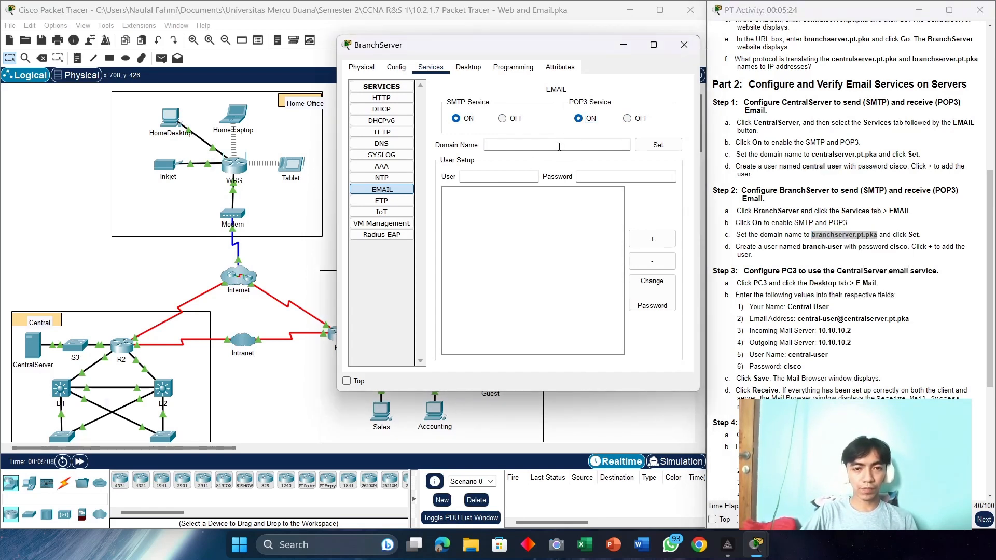
key(ctrl+v)
click(658, 145)
Step: Add the branch user mail account with its password, then close BranchServer
click(470, 177)
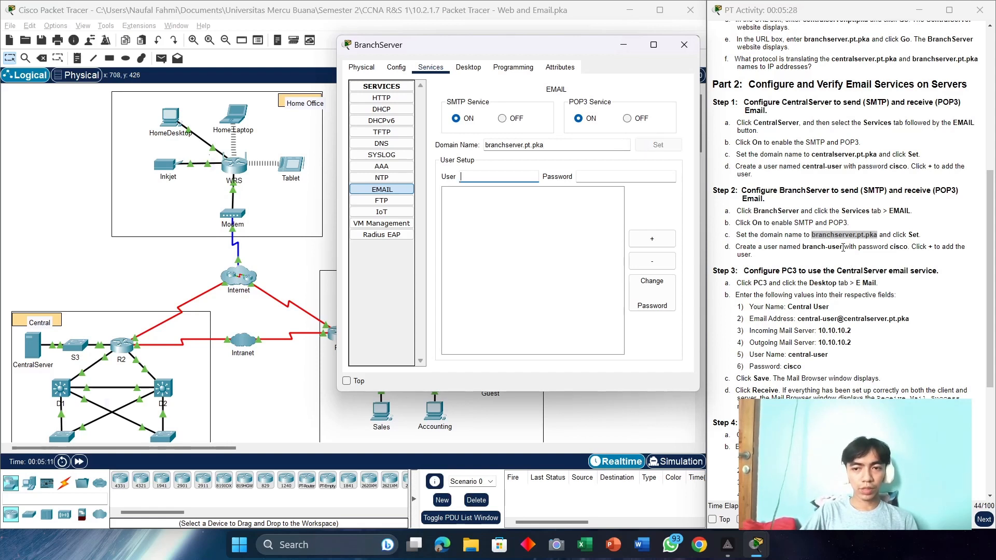
drag(843, 248, 815, 248)
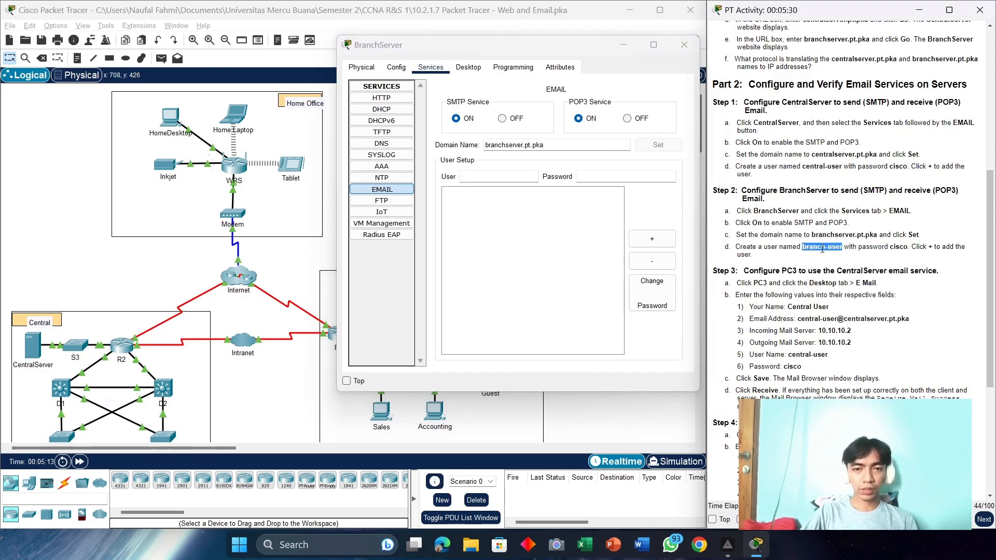
click(530, 174)
key(ctrl+v)
click(620, 179)
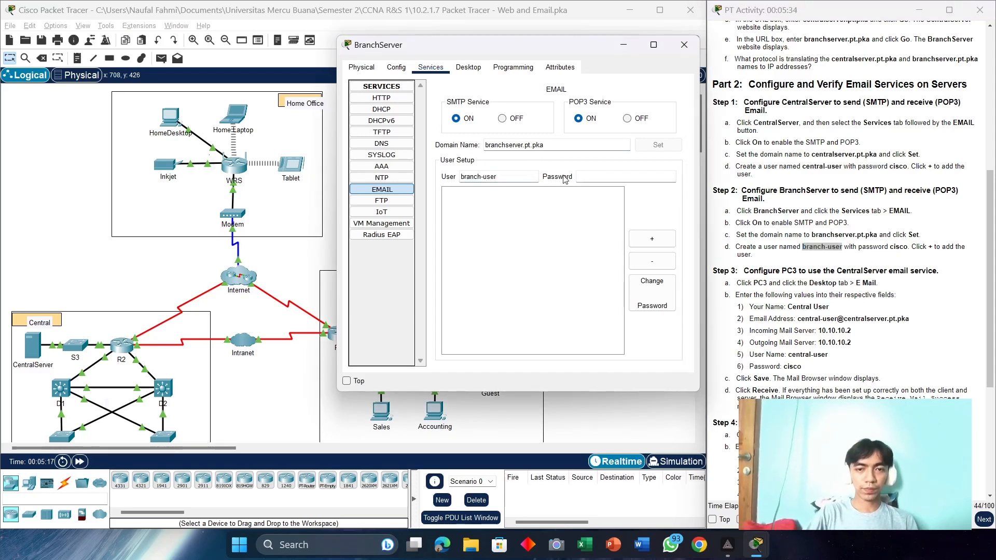
text(cisco)
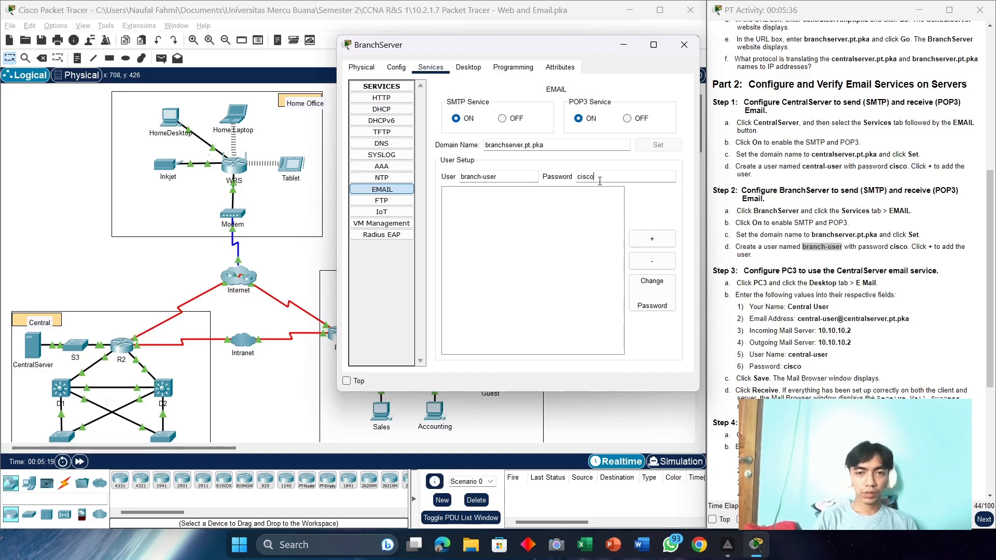
click(652, 239)
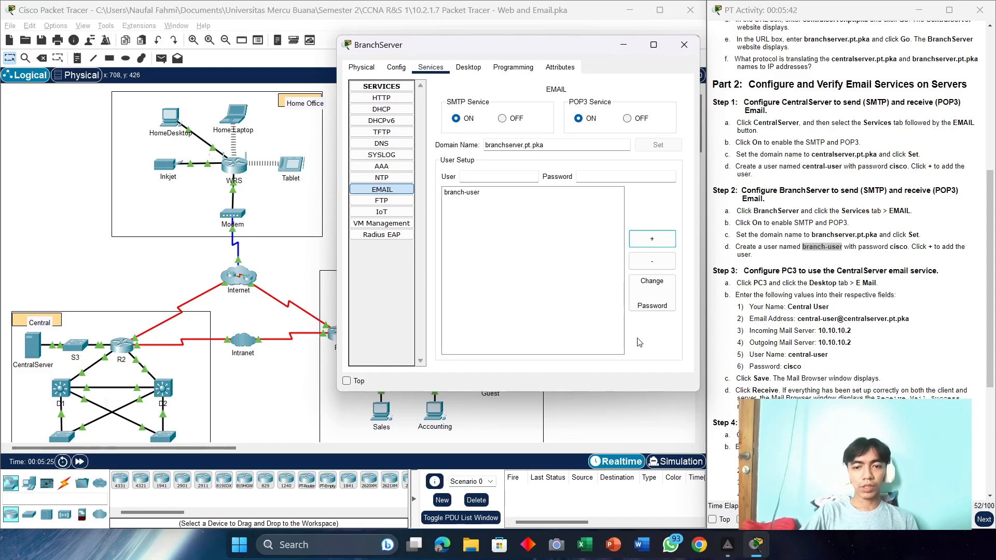
click(683, 44)
Step: Scroll down to PC3 and open its Desktop Email configuration form
scroll(762, 267, down, 1)
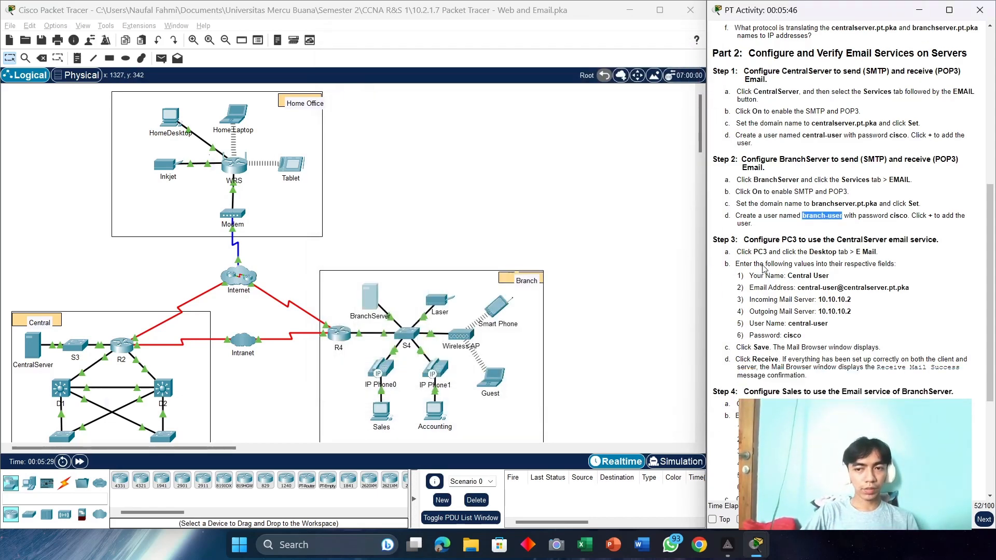
scroll(763, 267, down, 2)
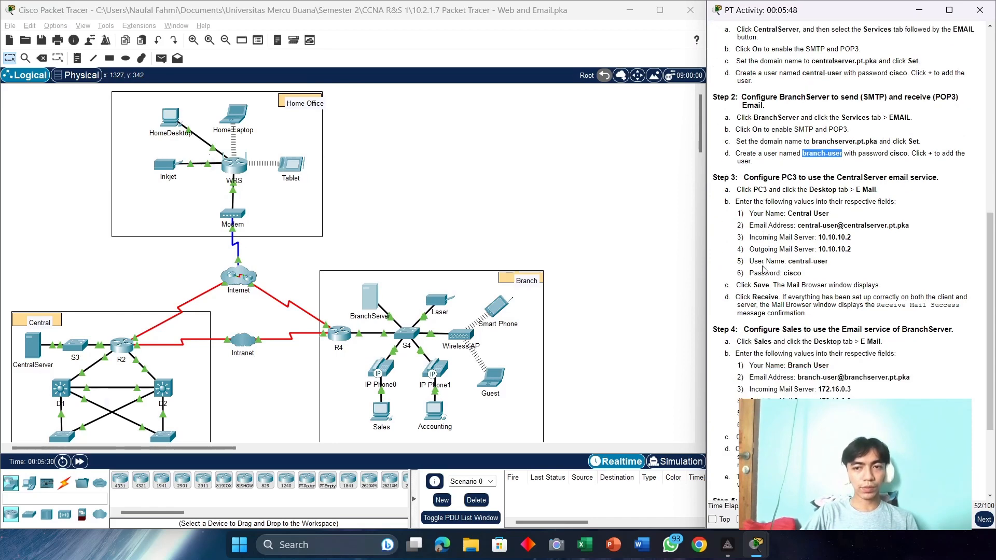
scroll(762, 269, down, 1)
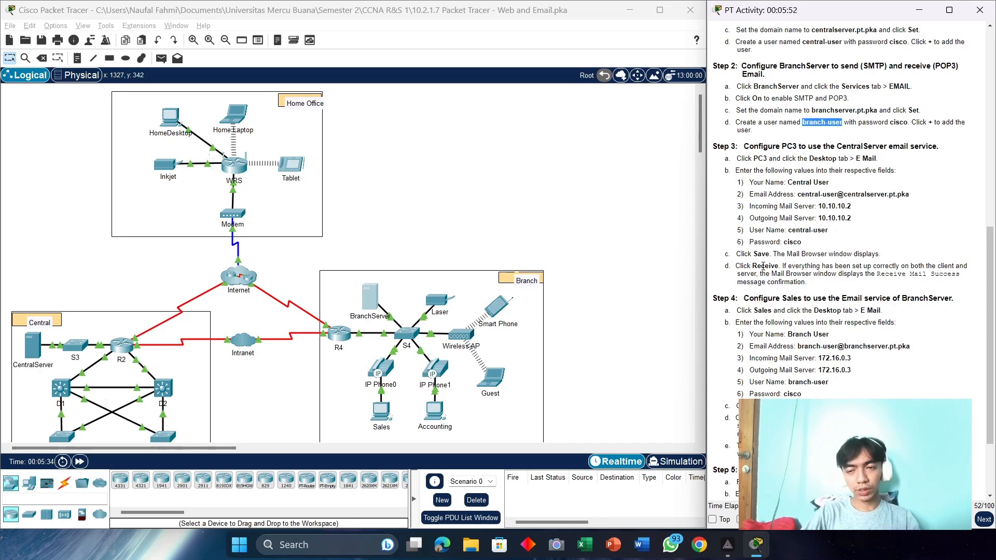
scroll(150, 369, down, 3)
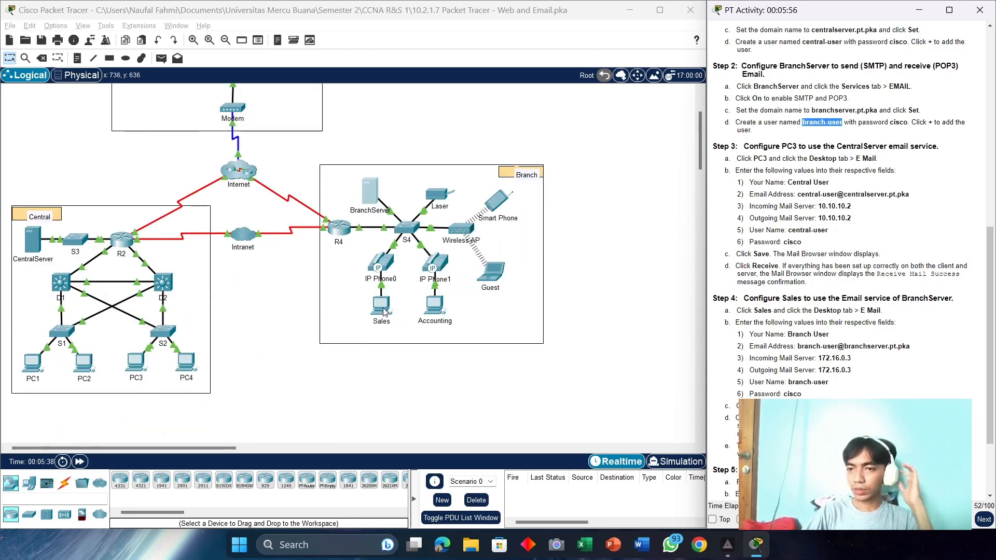
click(134, 364)
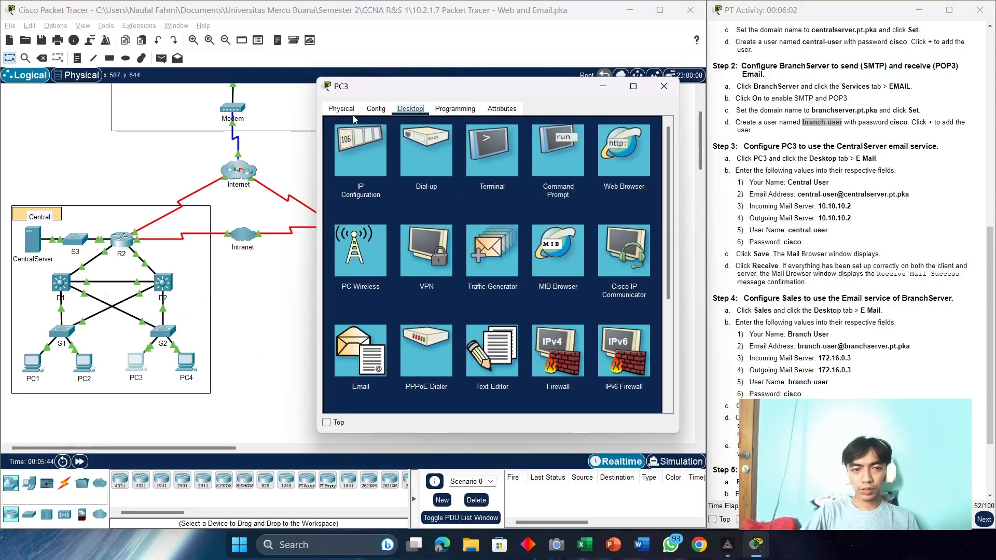
click(353, 355)
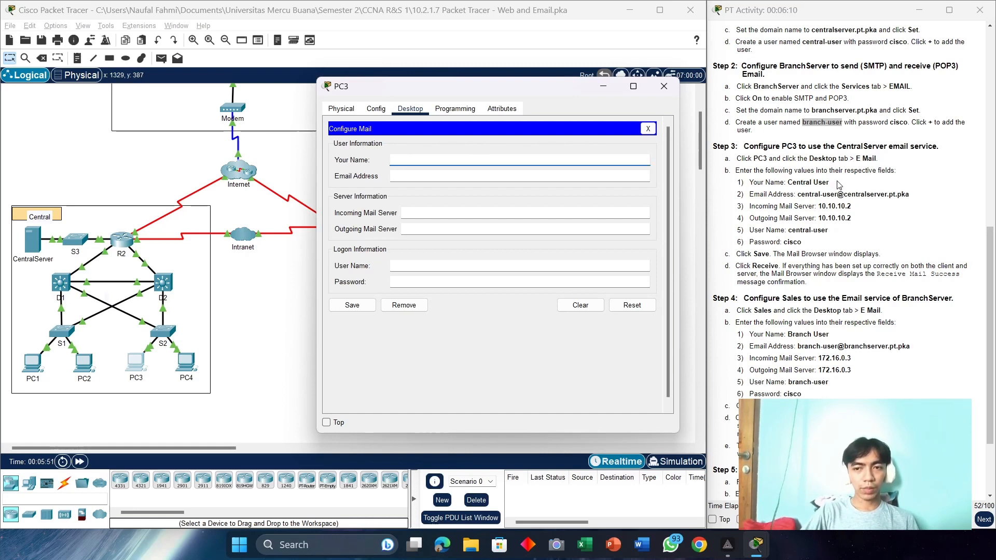
Step: Fill PC3's Your Name and Email Address fields from the activity instructions
drag(838, 185, 790, 185)
right_click(792, 184)
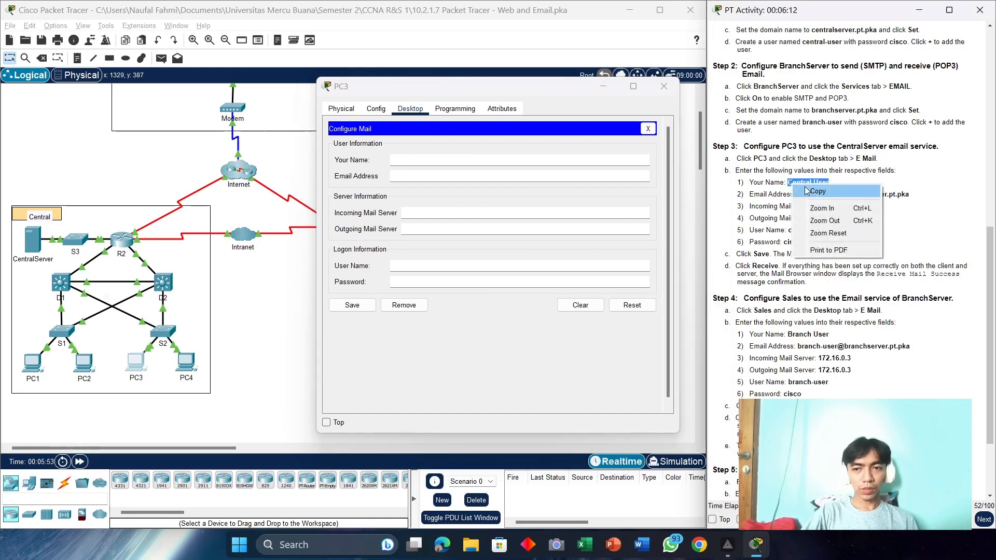
click(809, 189)
click(426, 162)
key(ctrl+v)
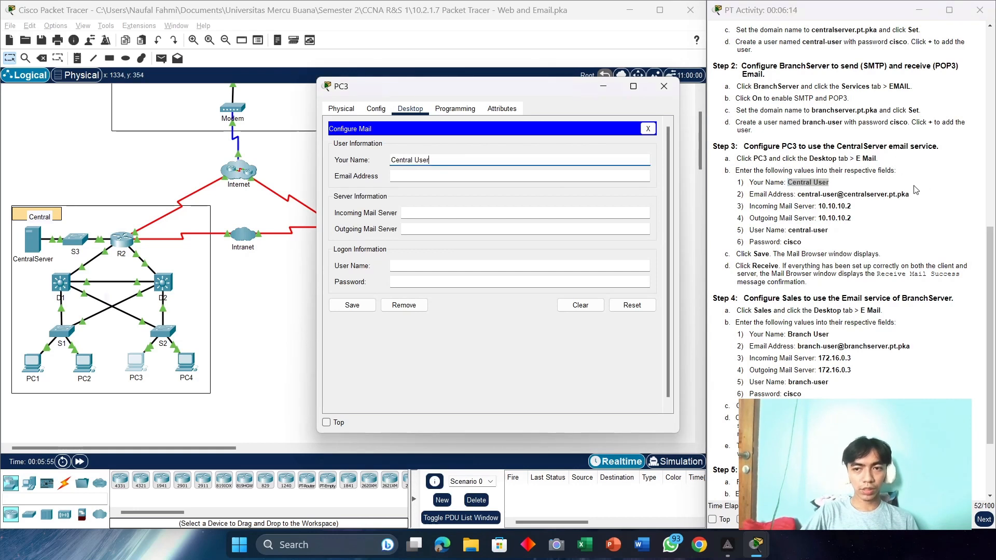
drag(912, 194, 800, 194)
right_click(809, 194)
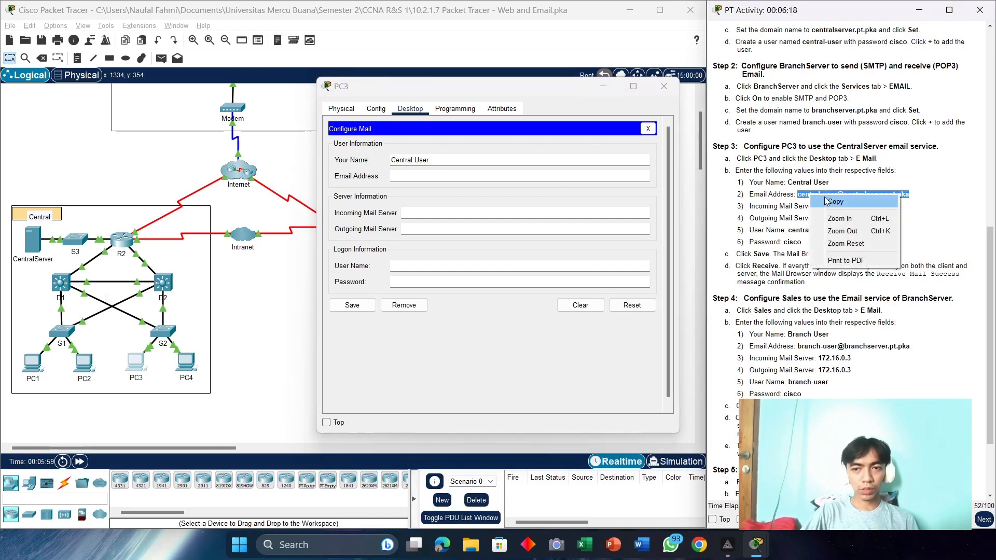
click(826, 199)
click(513, 176)
key(ctrl+v)
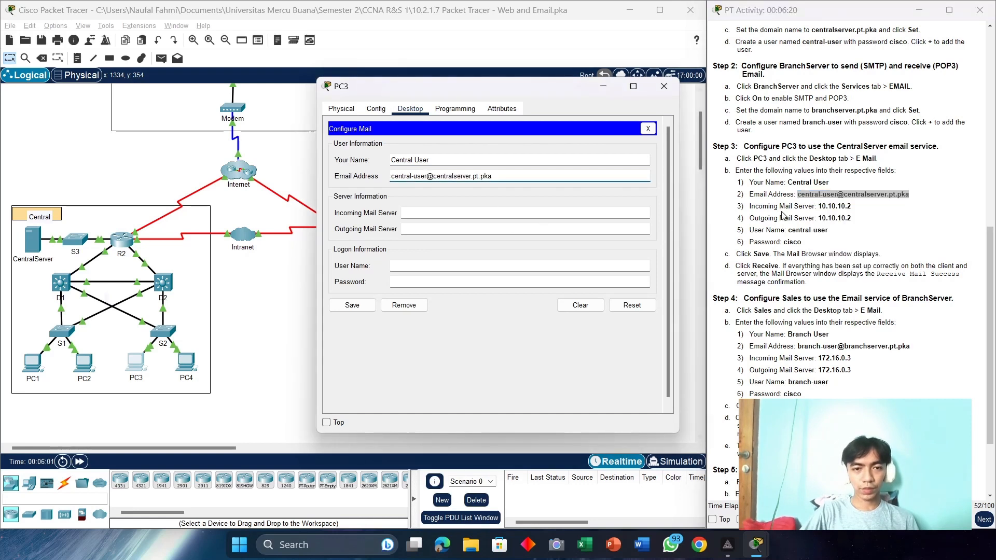
Step: Set both incoming and outgoing mail servers to 10.10.10.2
click(425, 214)
text(1)
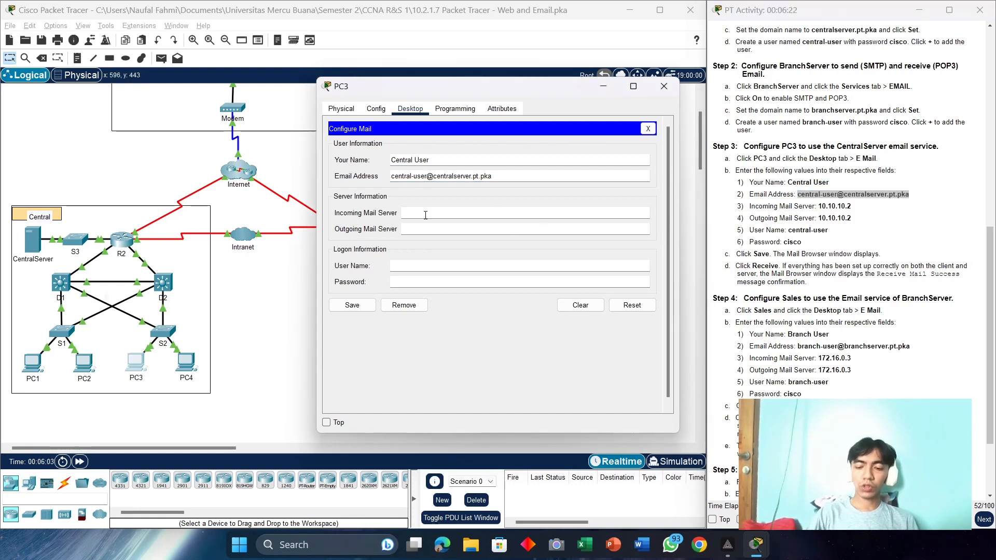
text(0.10.10.2)
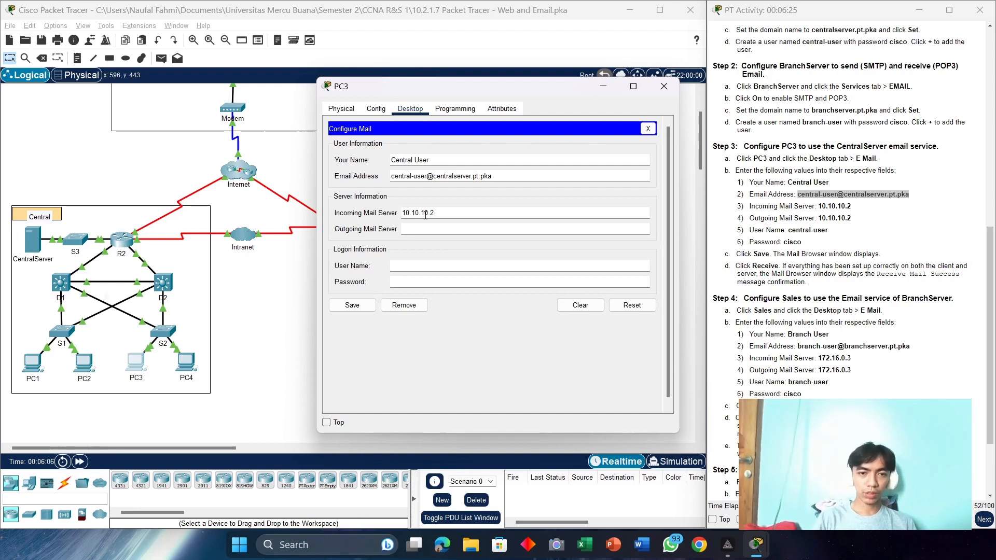
double_click(425, 213)
key(ctrl+c)
click(433, 229)
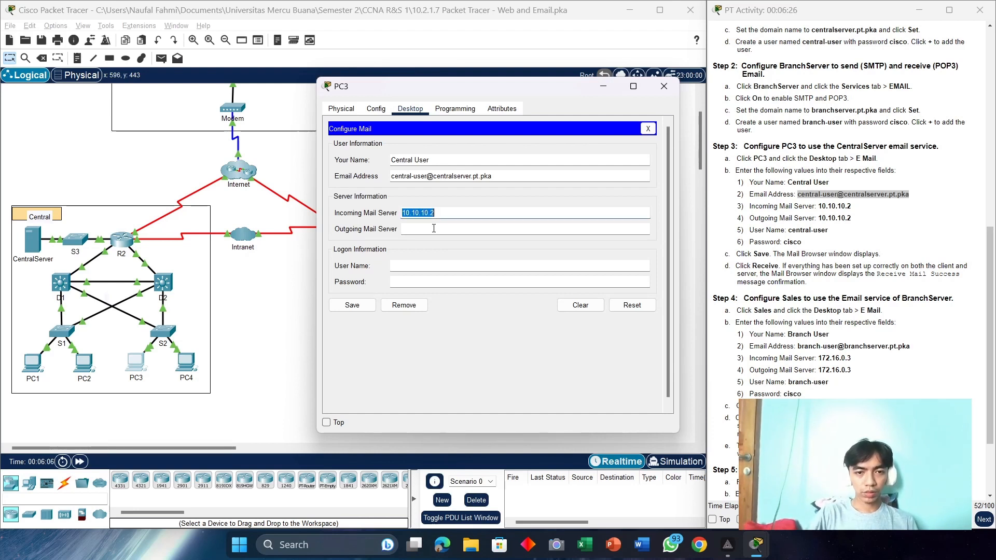
key(ctrl+v)
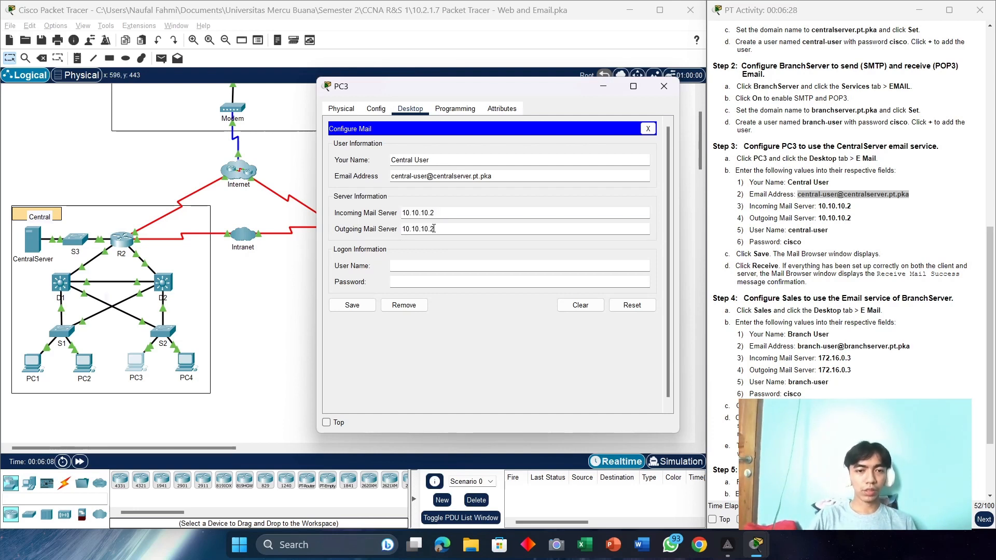
Step: Enter the central user's login name and account password
click(446, 266)
drag(829, 230, 789, 233)
right_click(793, 233)
click(824, 257)
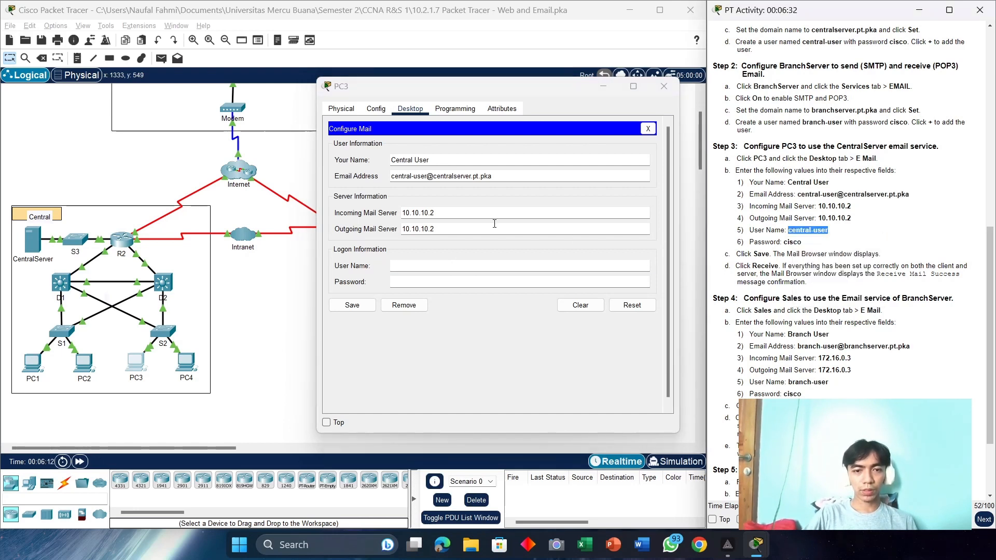
click(431, 270)
key(ctrl+v)
click(426, 280)
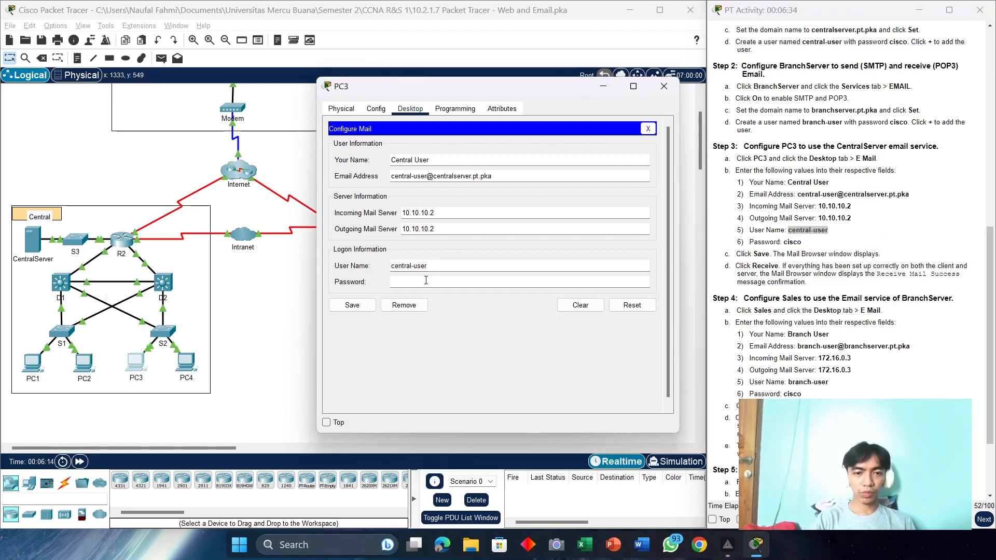
text(ci)
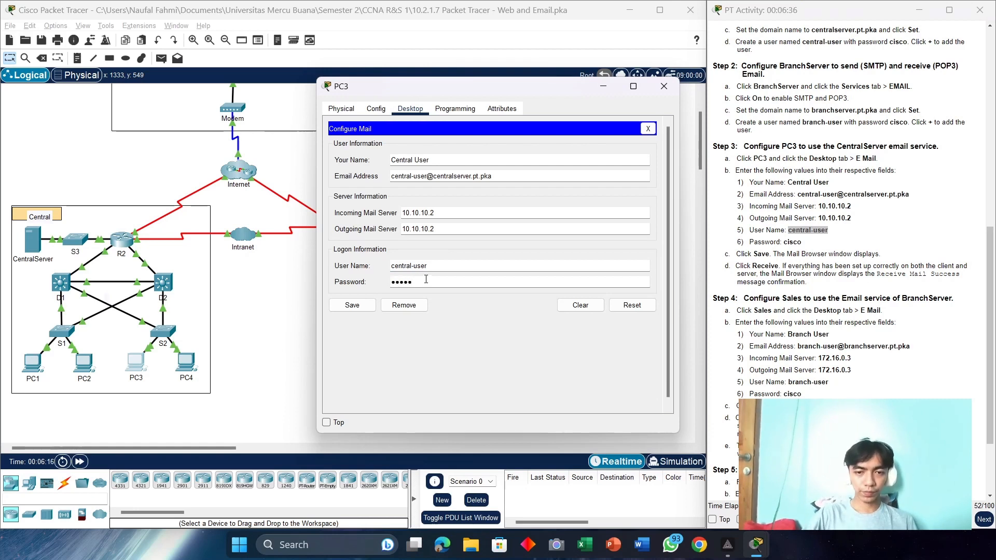
key(ctrl+a)
text(cisc)
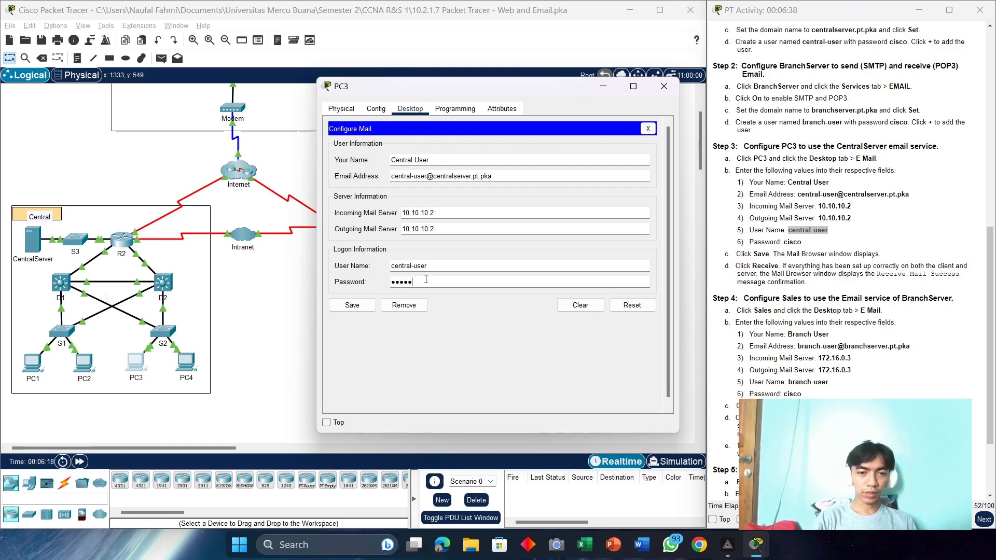
text(o)
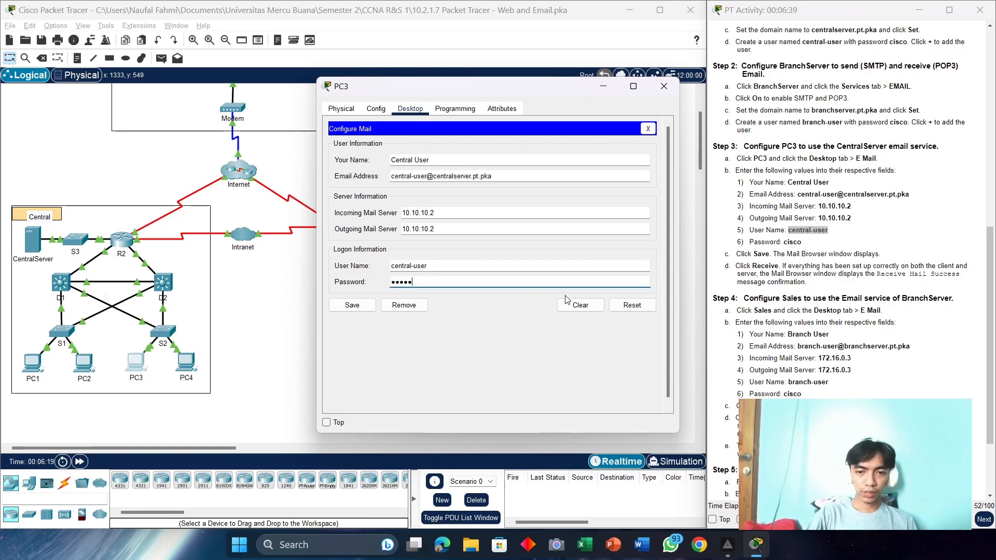
Step: Save PC3's mail settings and confirm mail is received successfully
click(353, 306)
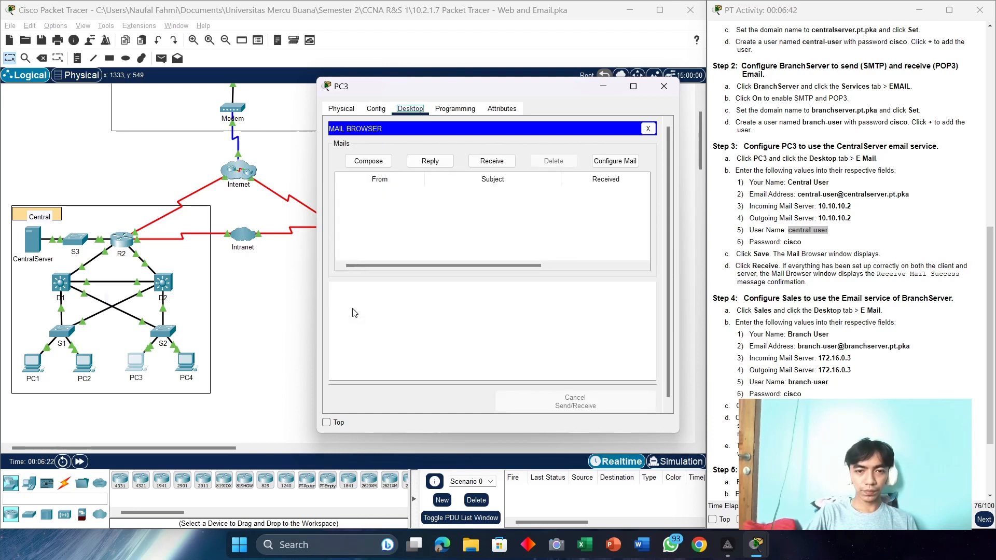
click(499, 161)
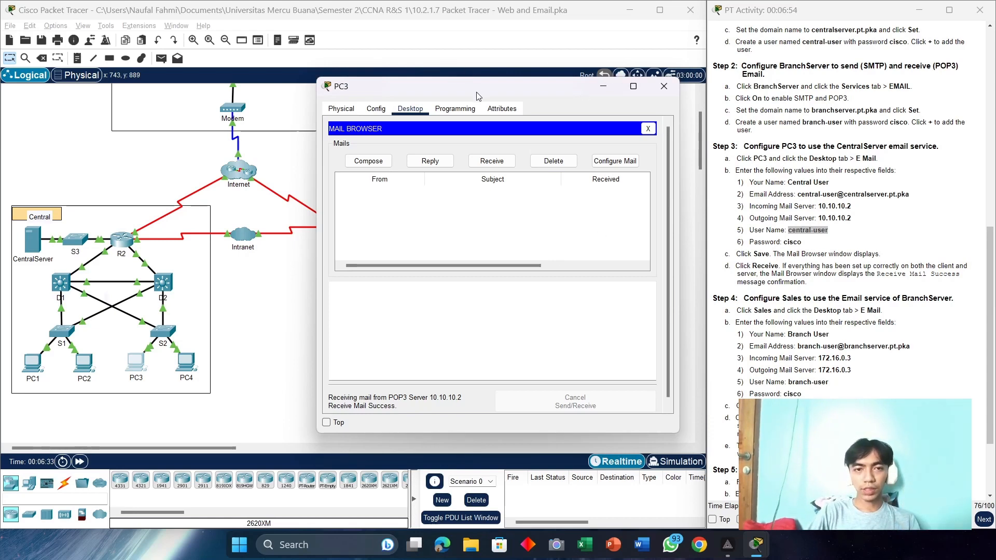
drag(468, 92, 156, 95)
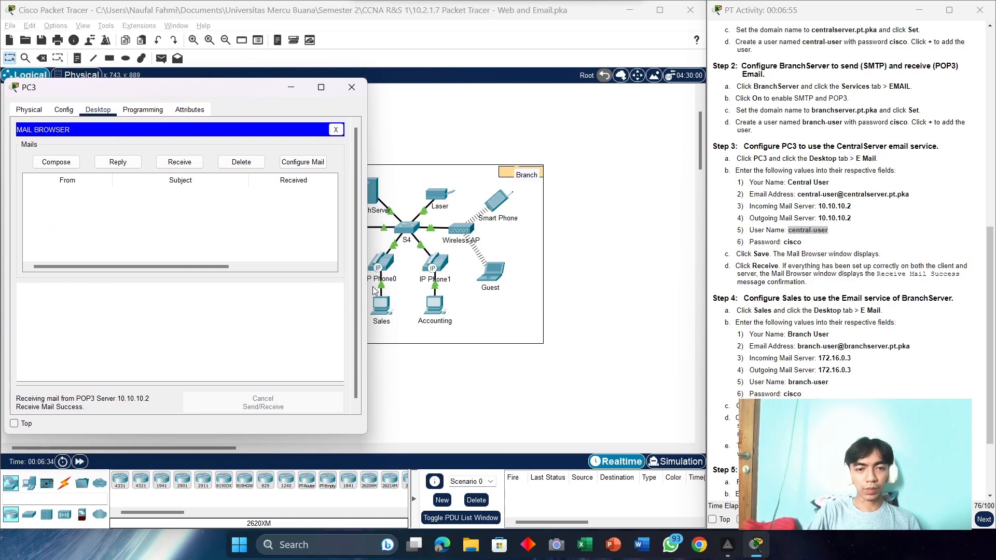
Step: Open the Sales PC's Email configuration form from its Desktop
click(388, 314)
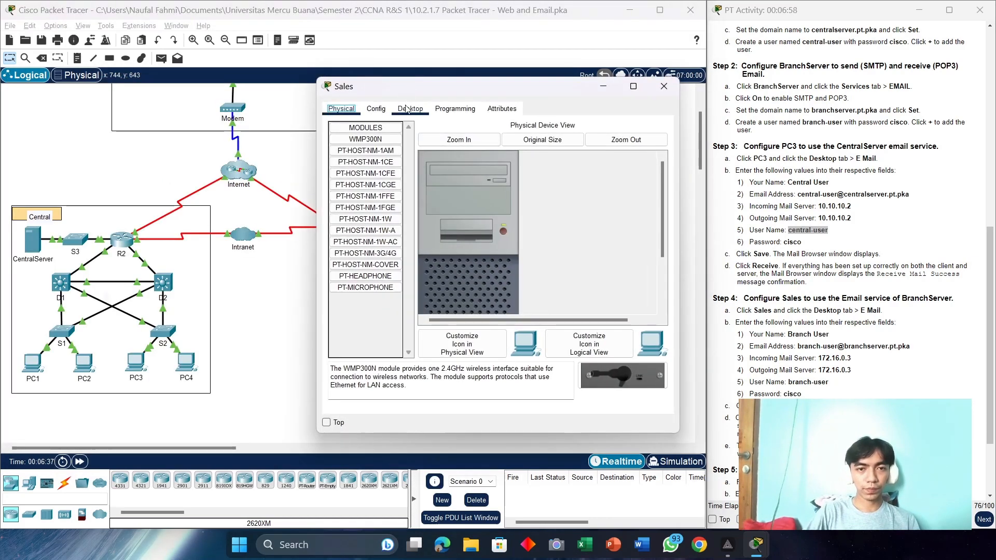
click(407, 109)
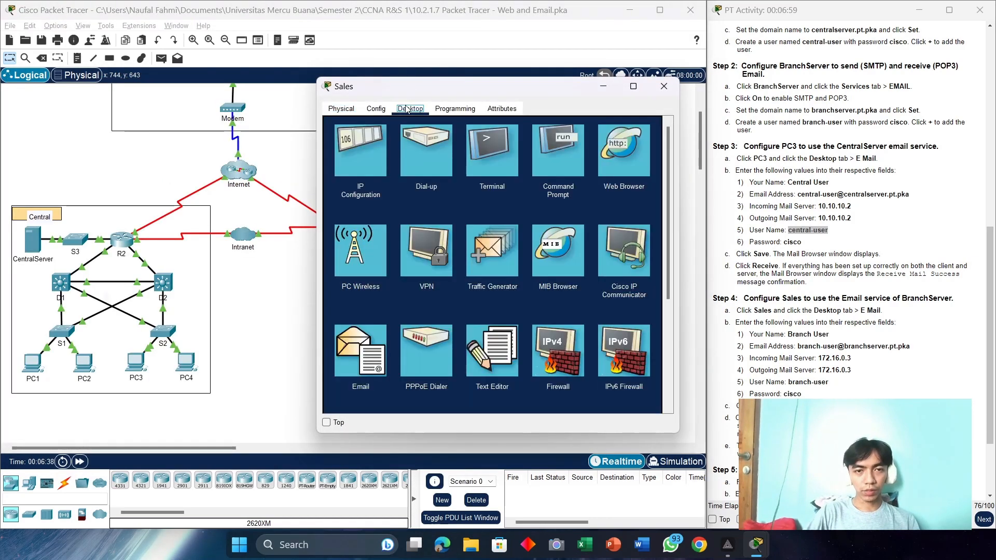
click(366, 361)
scroll(850, 242, down, 3)
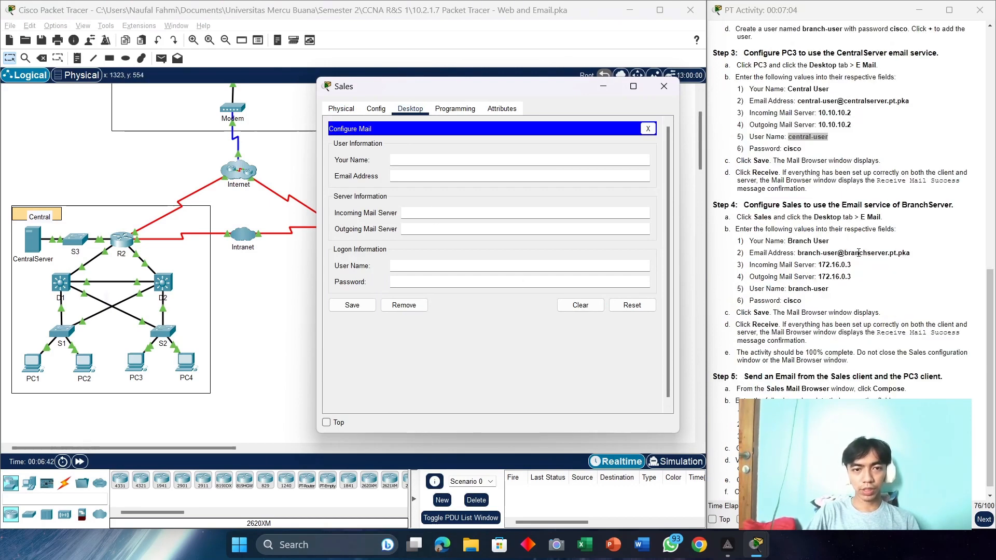
Step: Fill the Sales name and branch e-mail address from the activity instructions
drag(838, 243, 788, 244)
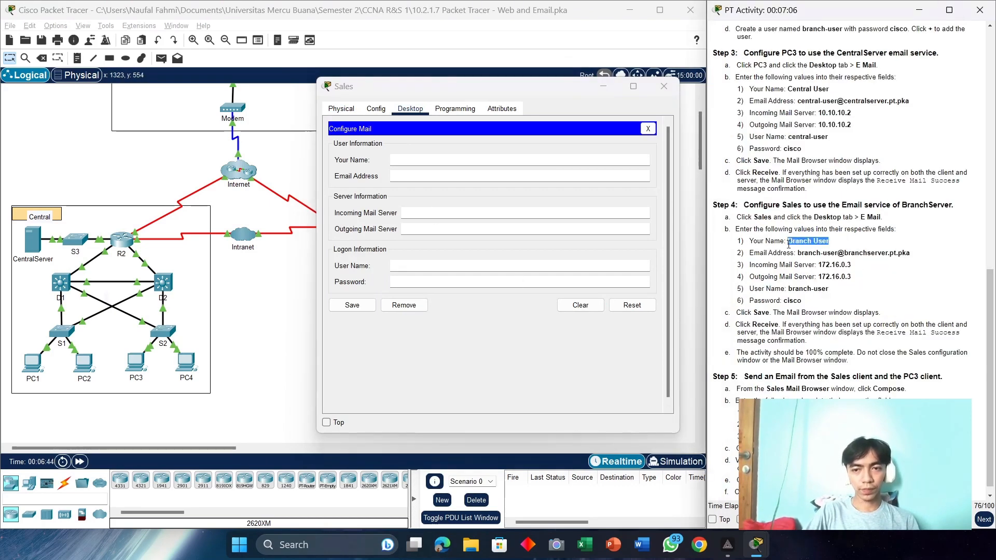
right_click(807, 242)
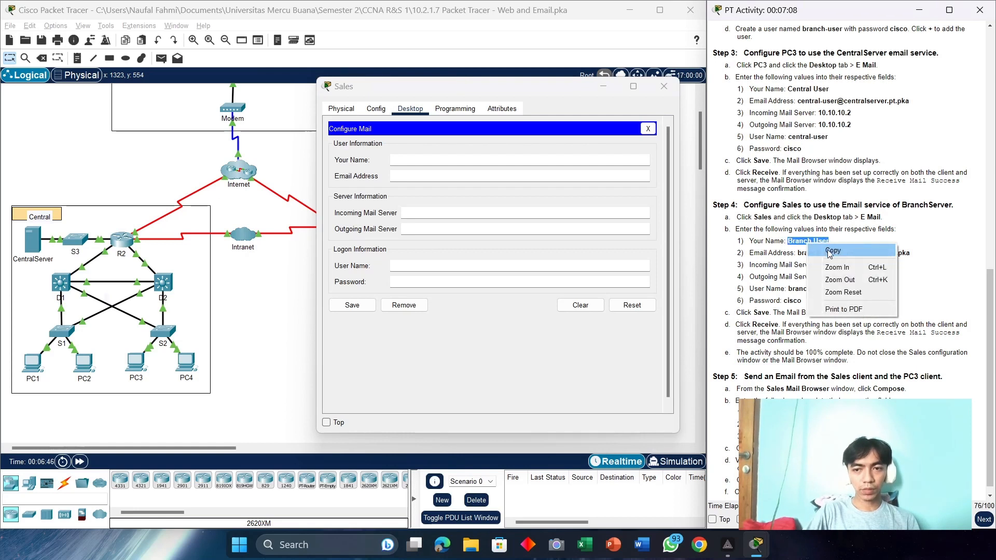
click(830, 253)
click(460, 160)
key(ctrl+v)
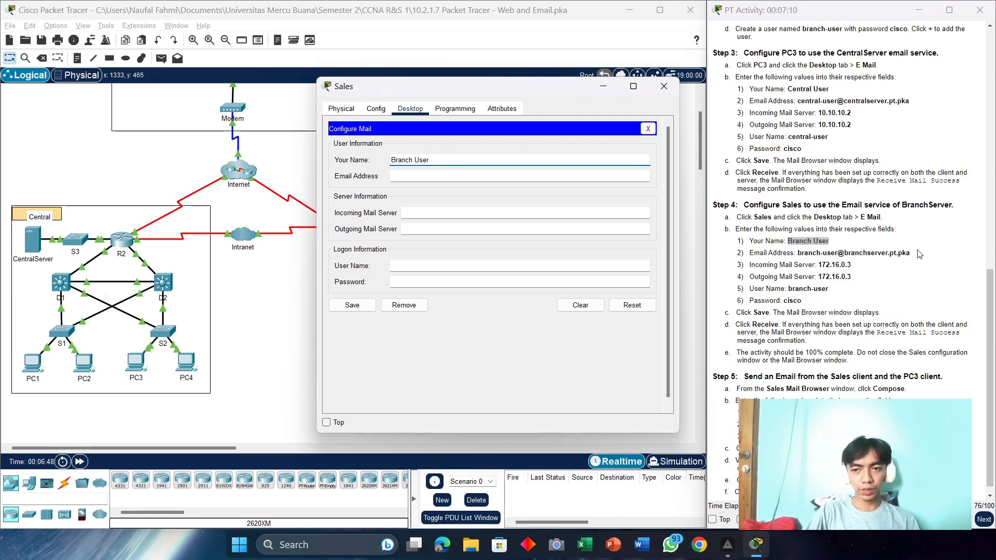
drag(920, 254, 798, 253)
right_click(799, 253)
click(822, 264)
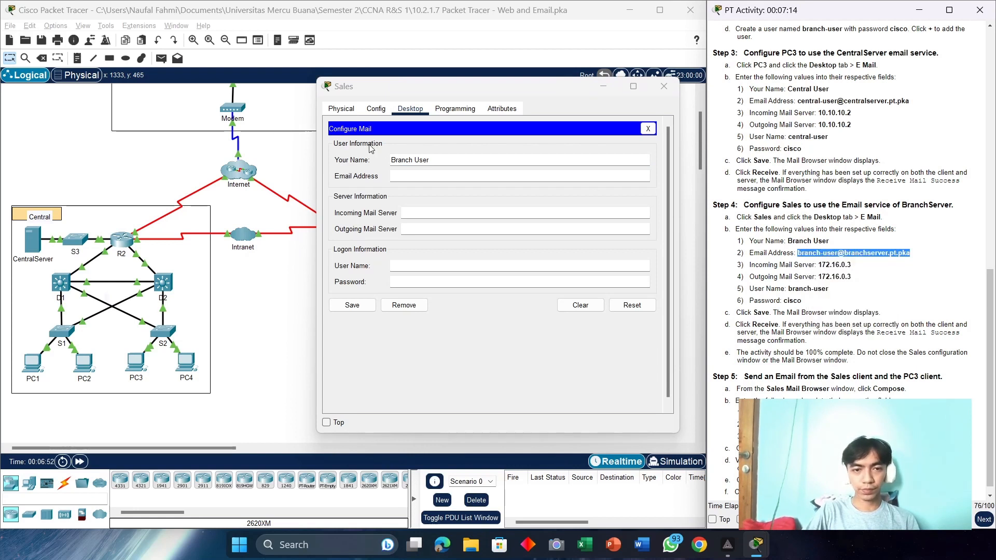
click(441, 176)
key(ctrl+v)
Step: Set both incoming and outgoing mail servers to 172.16.0.3
drag(851, 265, 819, 265)
right_click(820, 266)
click(843, 275)
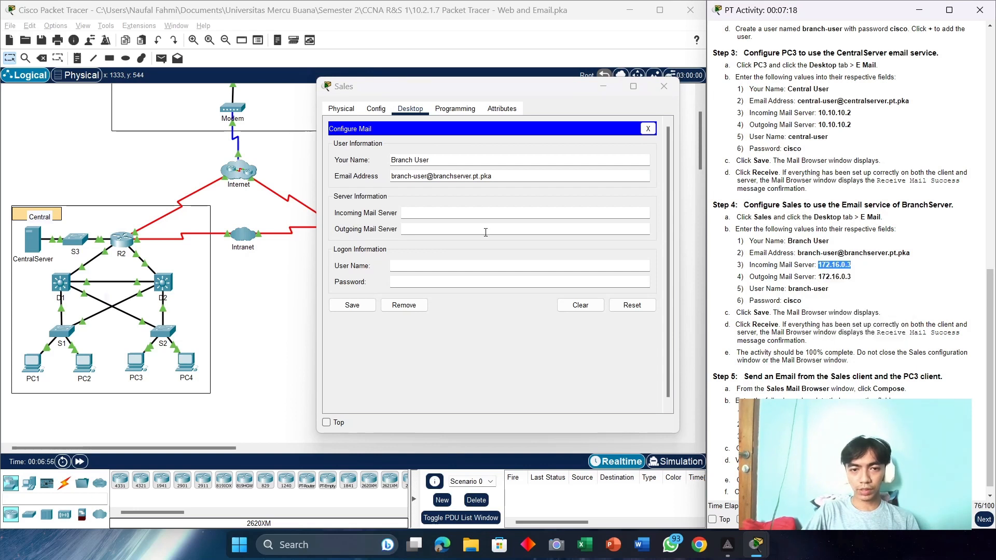
click(447, 215)
key(ctrl+v)
click(433, 229)
key(ctrl+v)
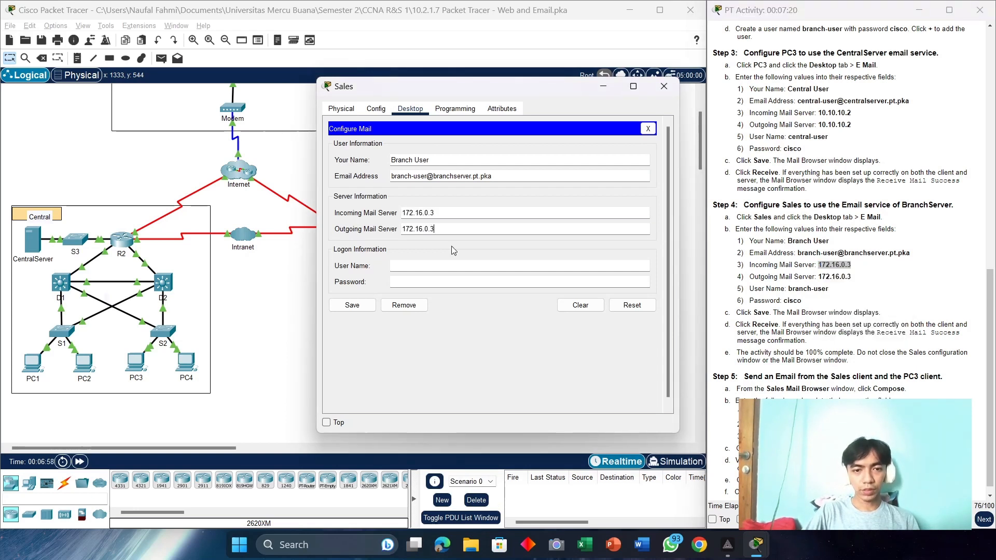
Step: Enter the branch user's logon name and account password, then save the configuration
click(451, 263)
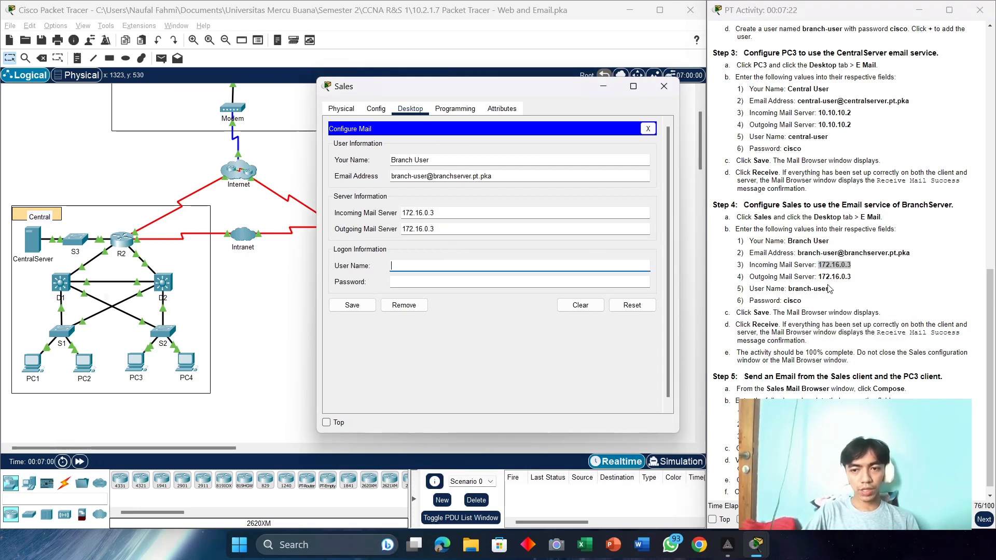
drag(829, 289, 796, 287)
right_click(804, 305)
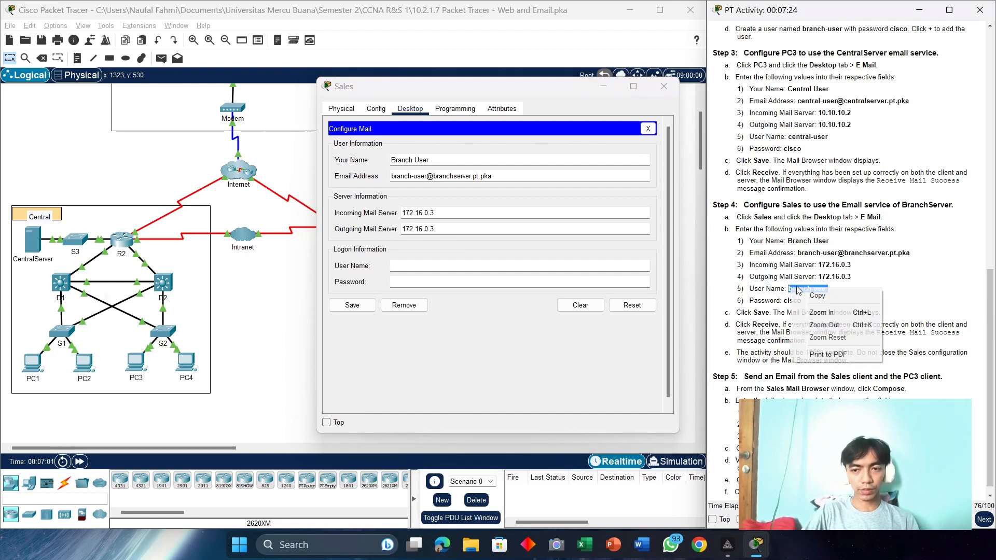
click(816, 311)
click(489, 262)
key(ctrl+v)
click(492, 282)
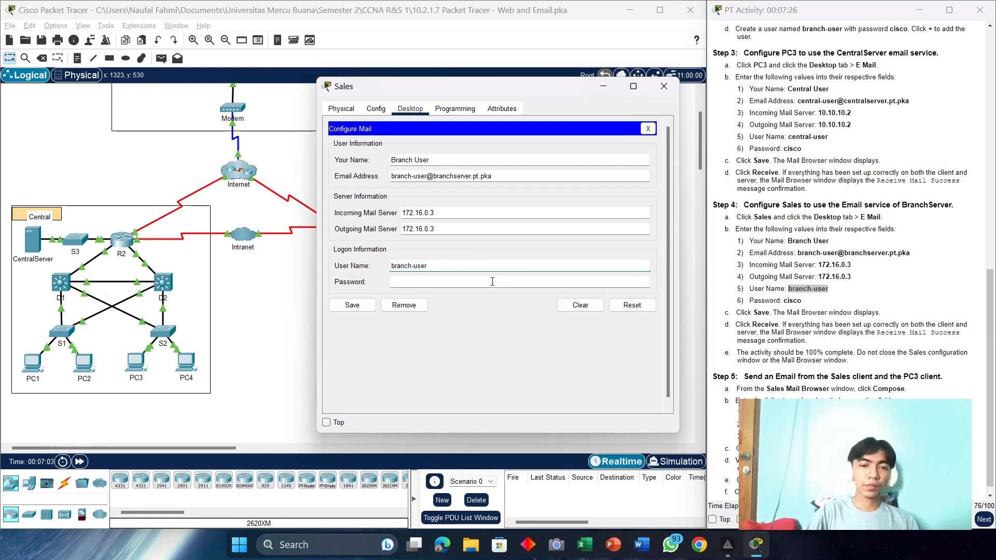
text(cisco)
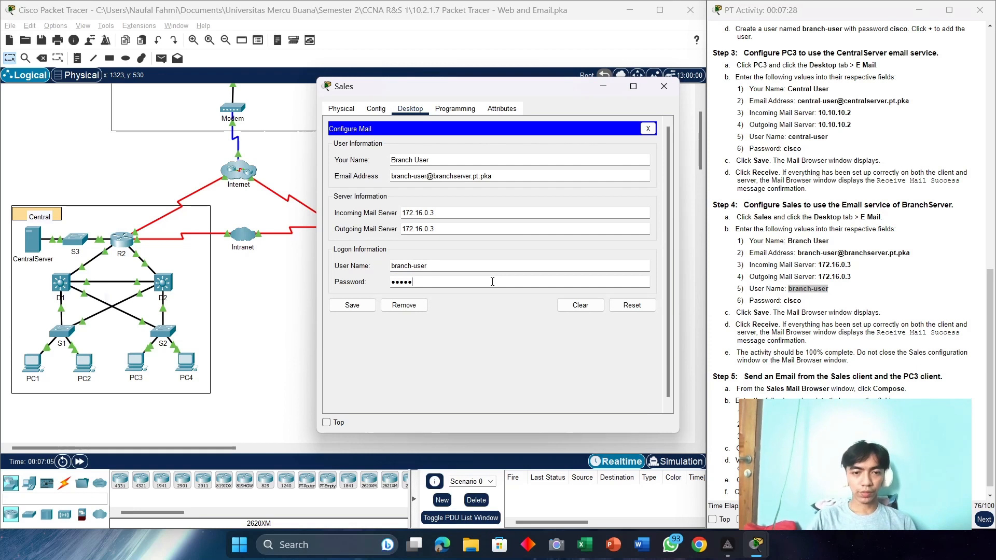
key(ctrl+a)
text(ci)
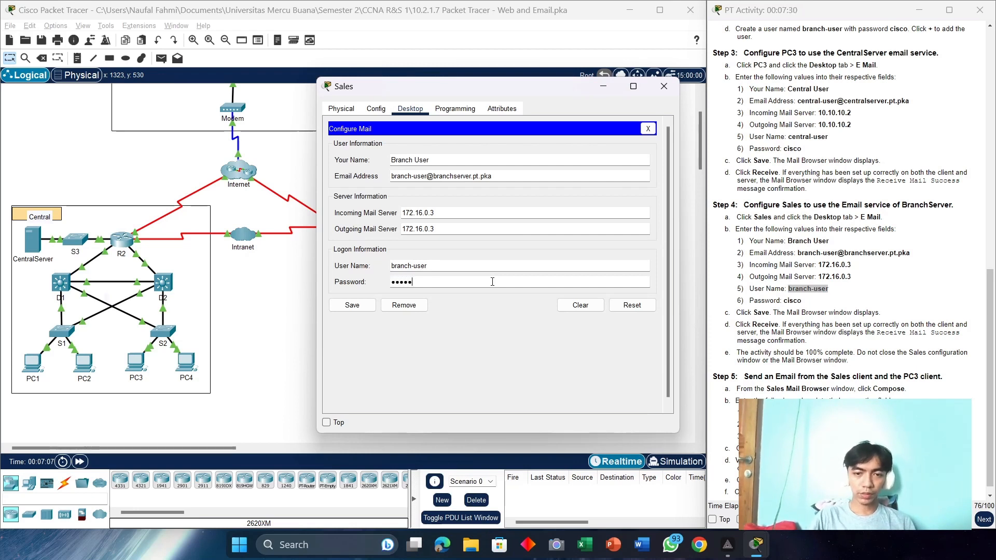
click(352, 305)
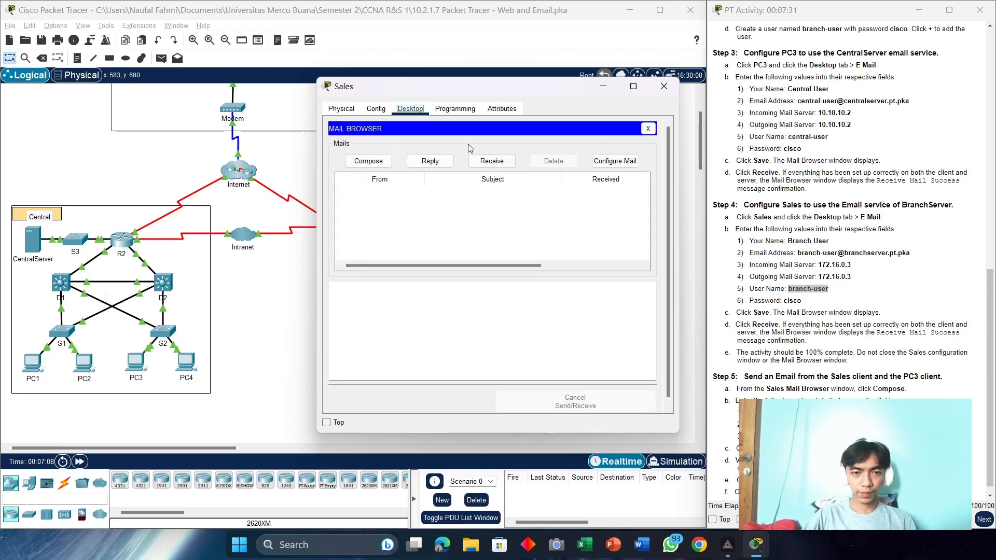
Step: Receive Sales' mail from 172.16.0.3 successfully and close the Sales window
click(492, 161)
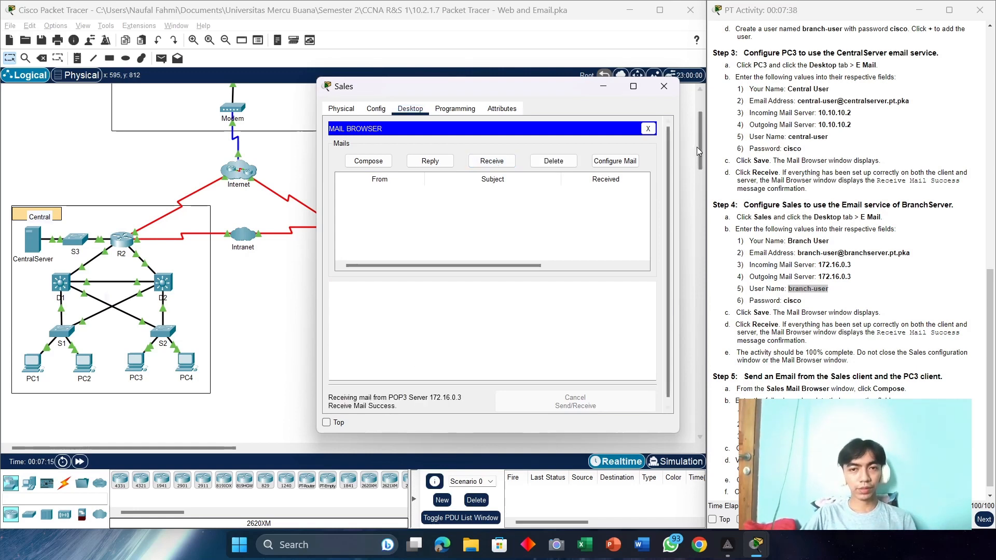
click(663, 86)
scroll(887, 285, down, 1)
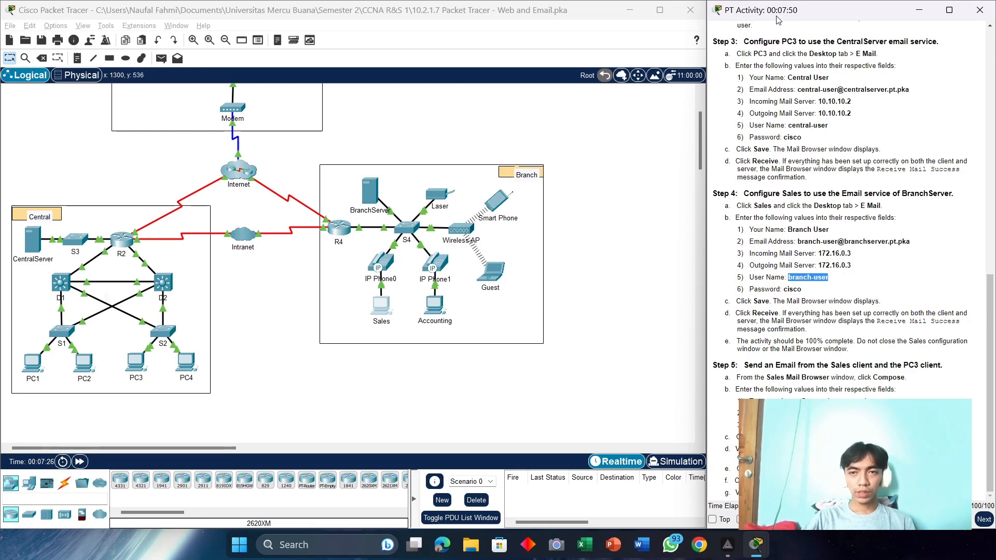
scroll(360, 240, down, 1)
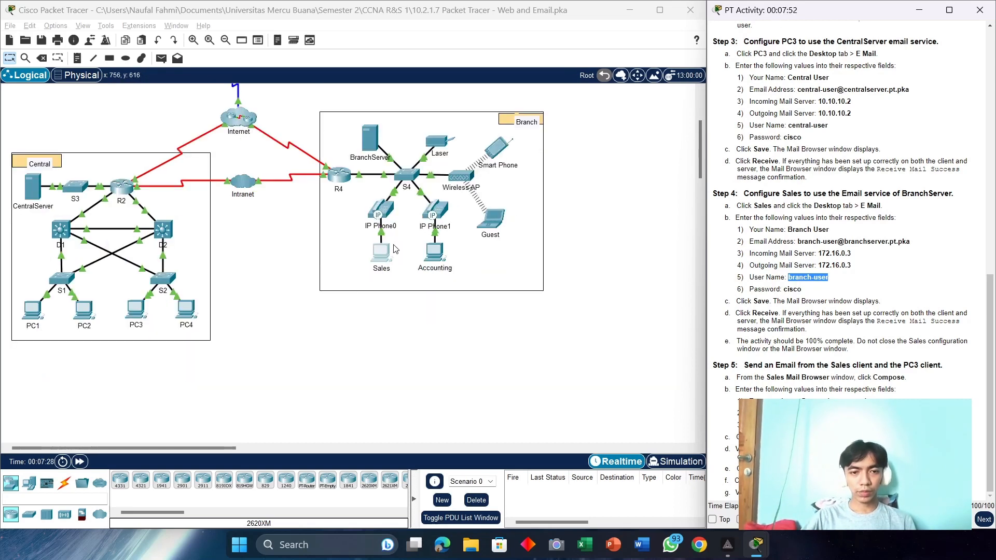
Step: Open Sales' email client and start composing a new message
click(384, 258)
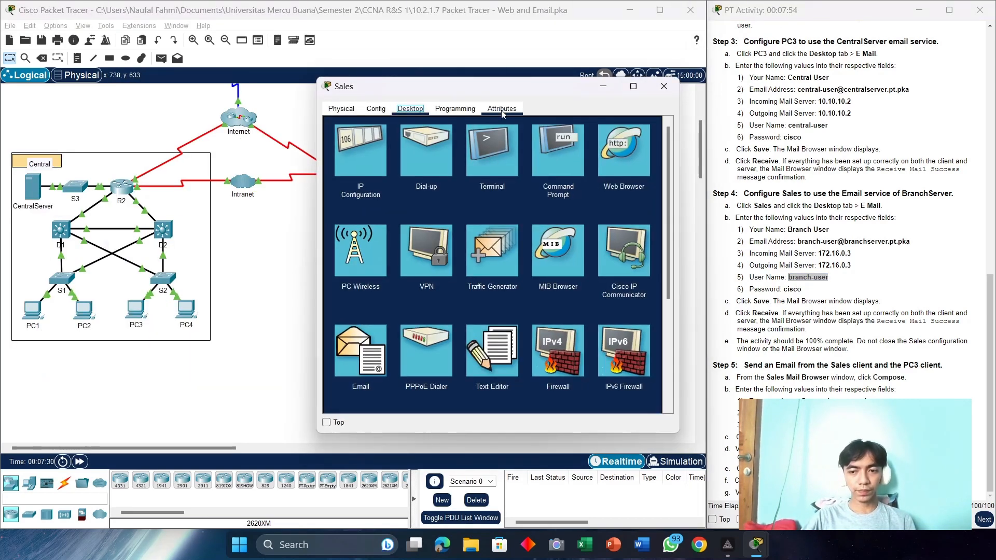
click(360, 363)
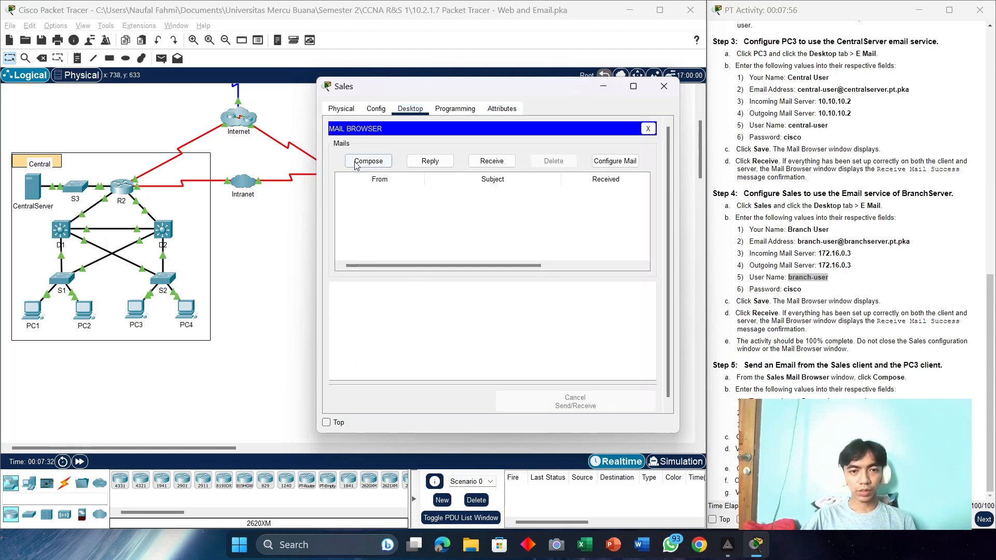
drag(457, 91, 250, 67)
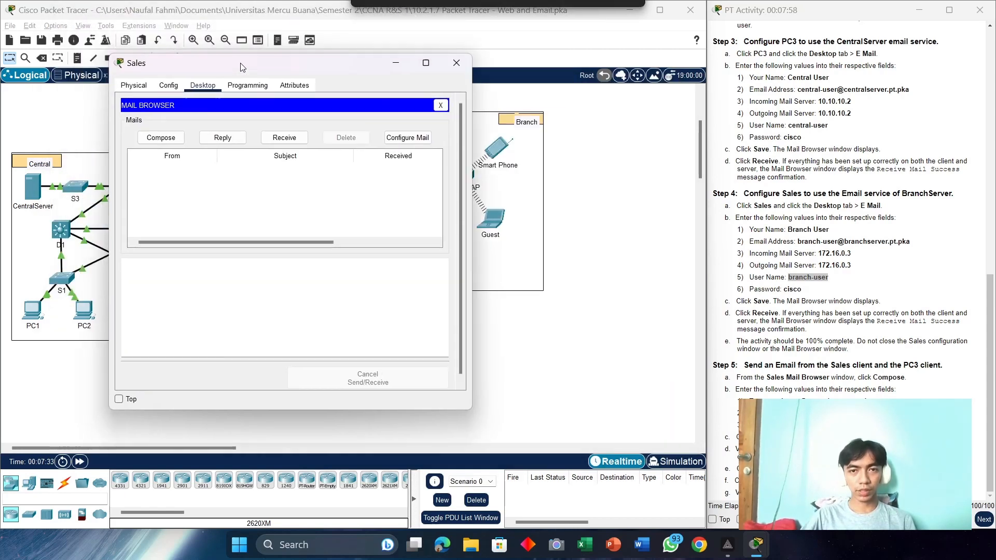
click(659, 10)
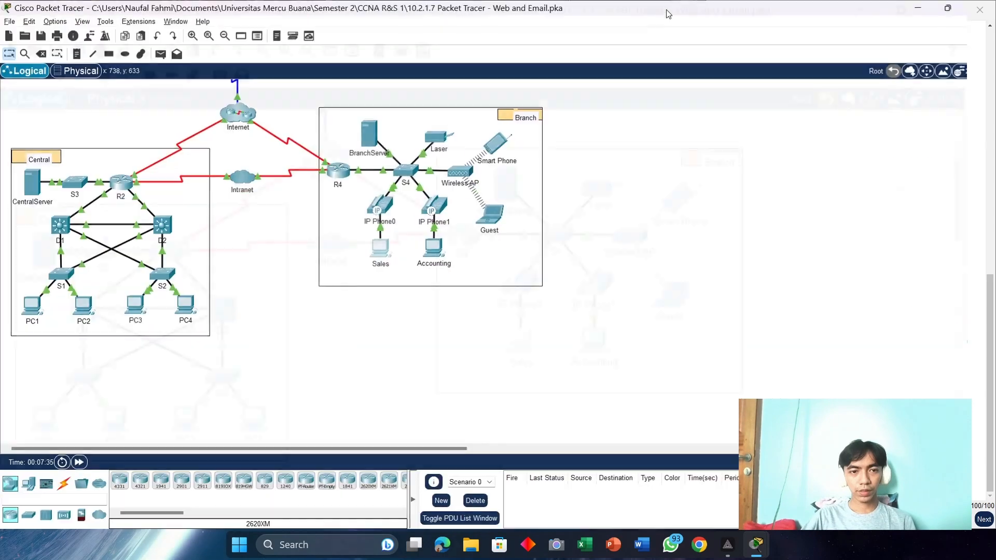
drag(309, 69, 494, 59)
click(358, 131)
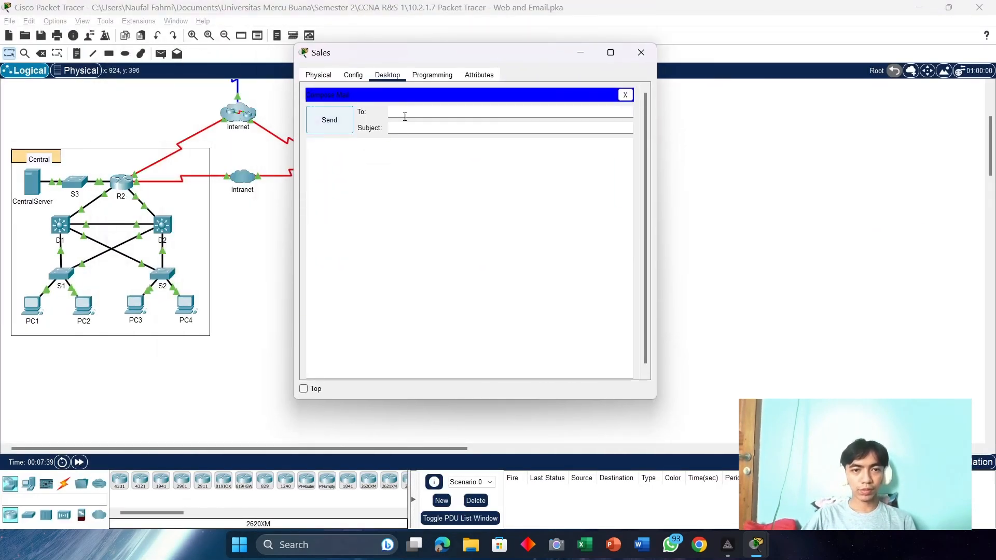
Step: Arrange the Sales window and activity instructions side by side
key(alt+Tab)
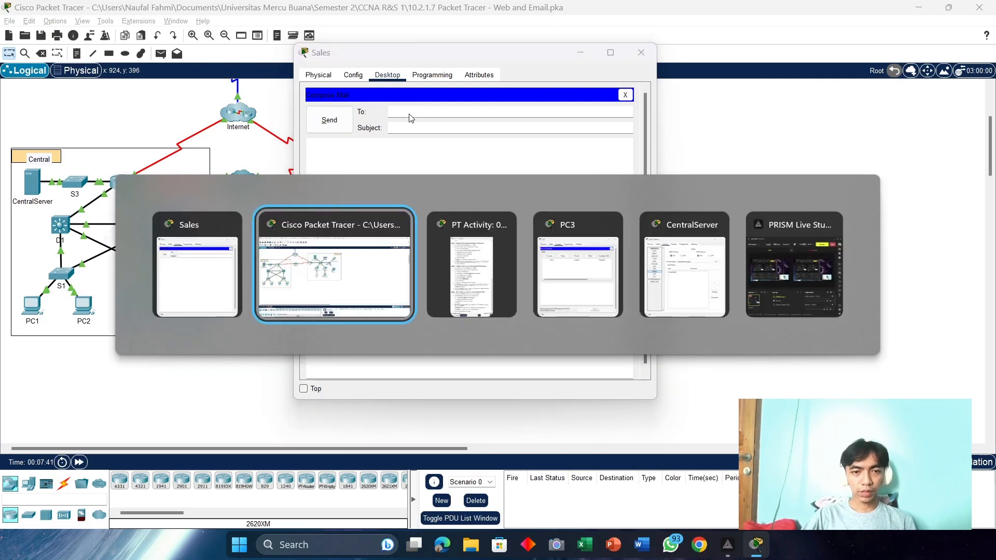
key(alt+Tab)
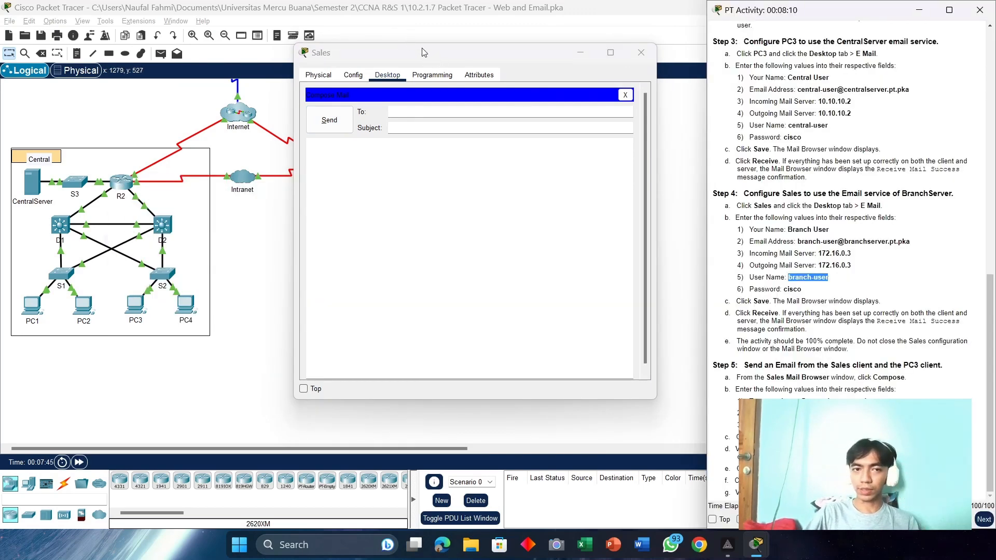
drag(435, 48, 389, 48)
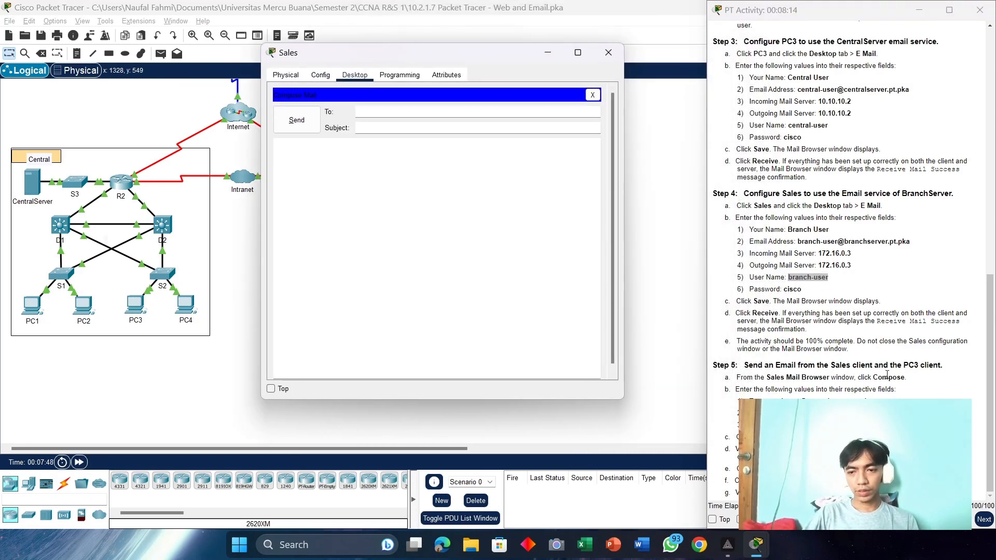
drag(873, 531, 874, 270)
scroll(818, 140, down, 5)
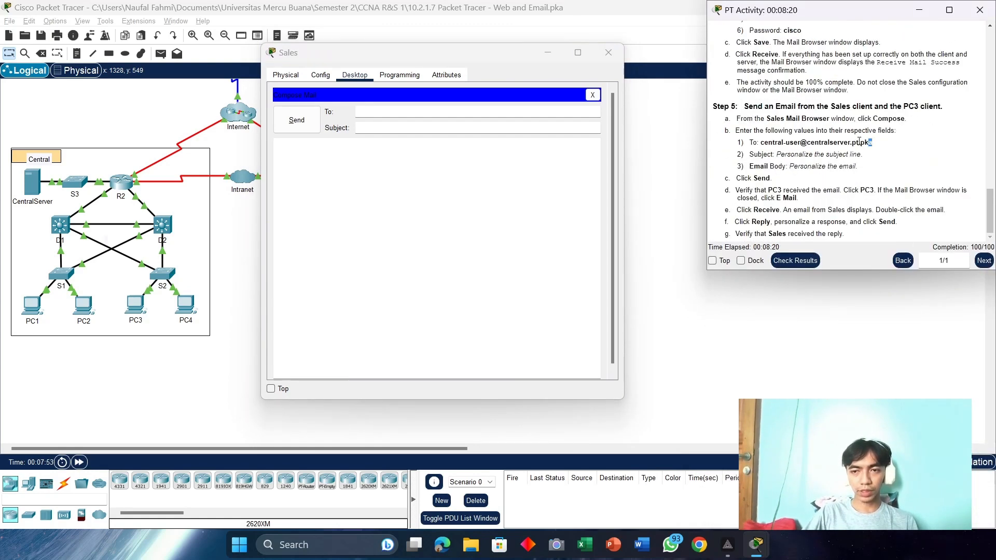
Step: Address the email to the central user with subject "Personalize the subject line."
drag(860, 141, 755, 145)
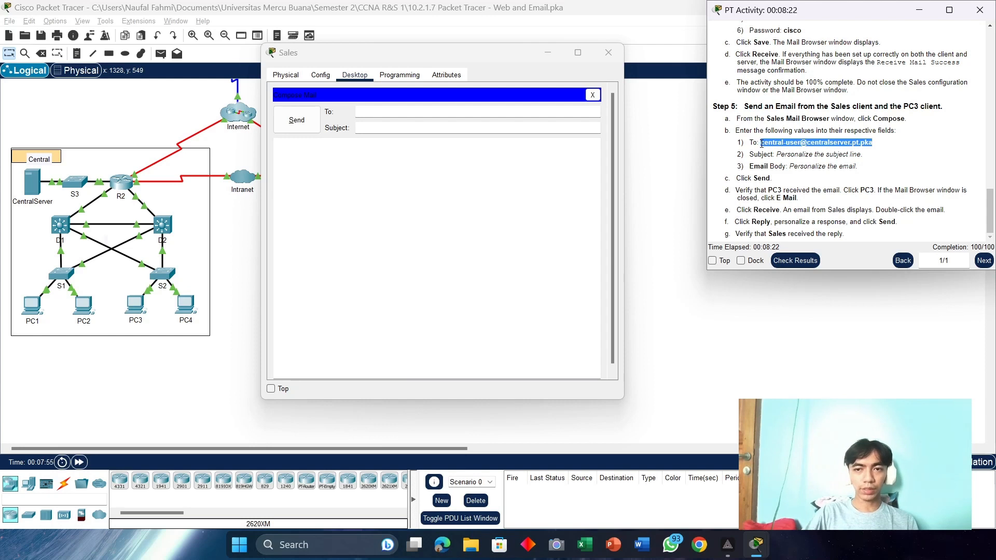
right_click(793, 145)
click(810, 158)
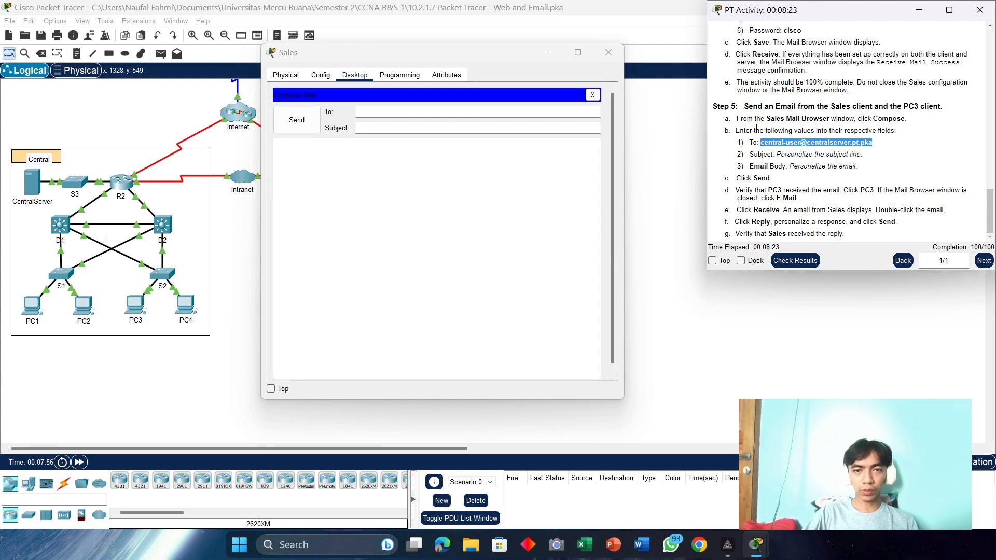
click(372, 116)
key(ctrl+v)
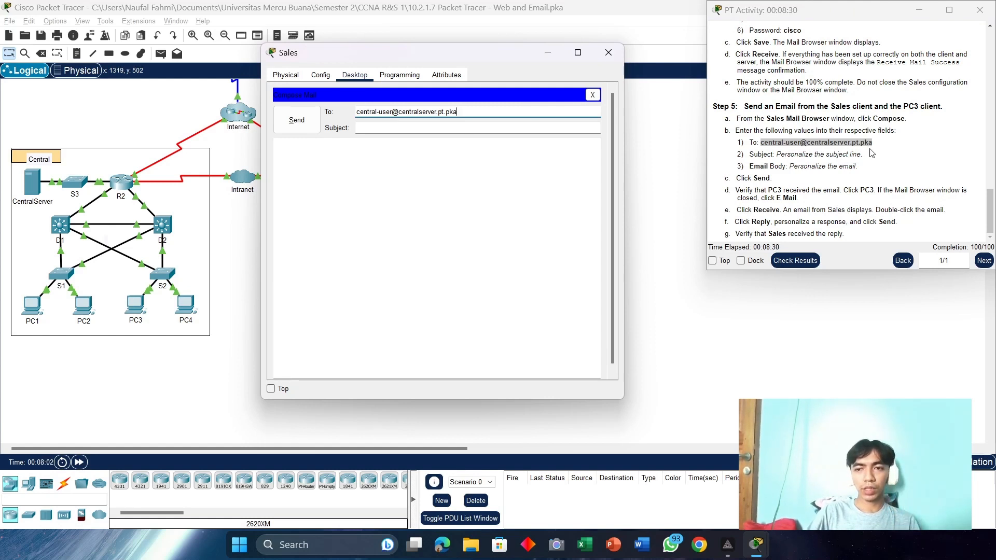
drag(871, 153, 783, 154)
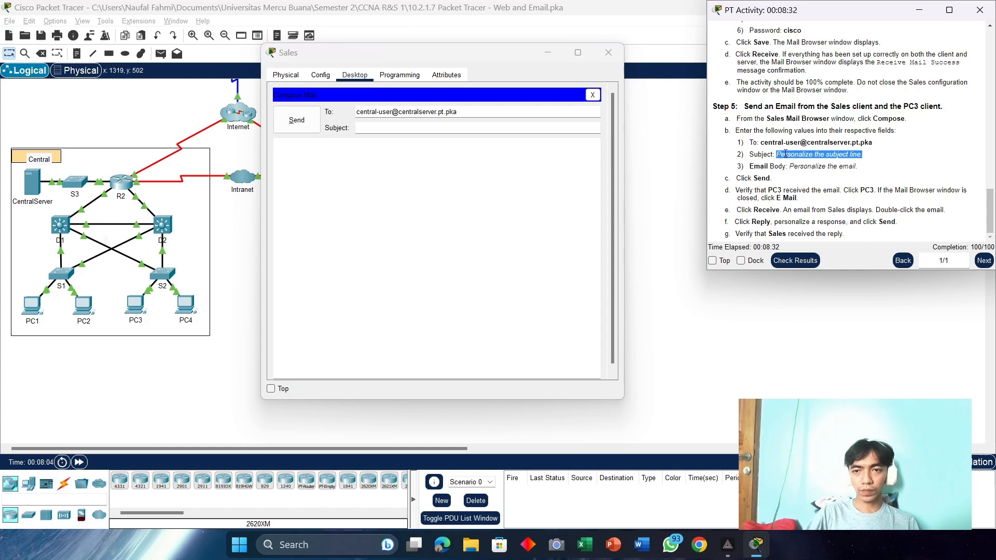
right_click(785, 154)
click(812, 160)
key(alt+Tab)
key(ctrl+v)
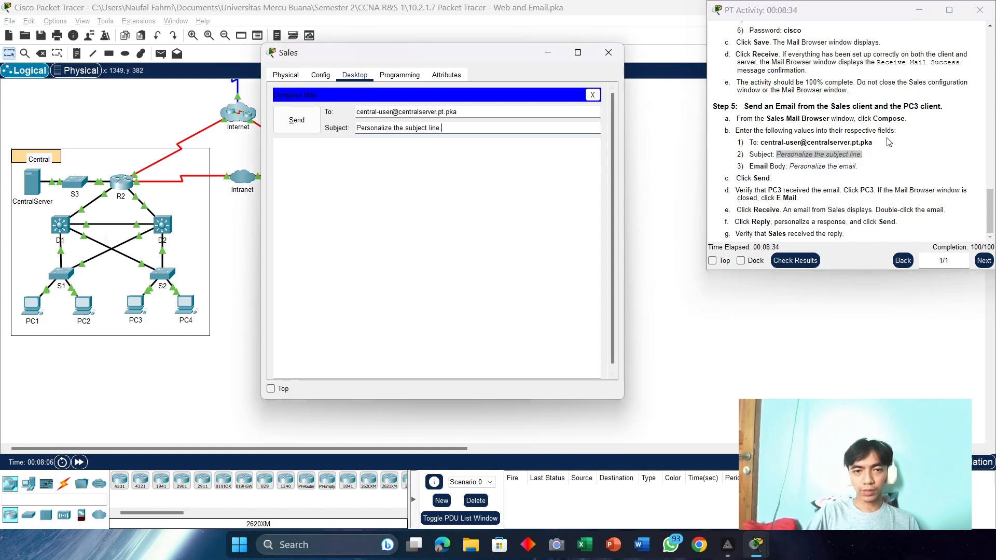
Step: Add body "Personalize the email." and send the message
drag(873, 171, 791, 168)
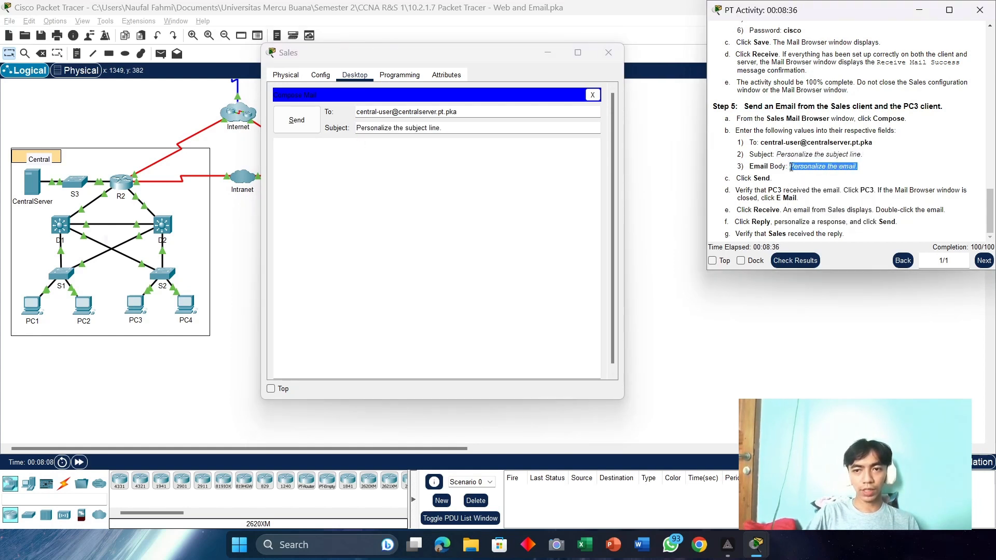
right_click(793, 168)
click(816, 173)
click(370, 167)
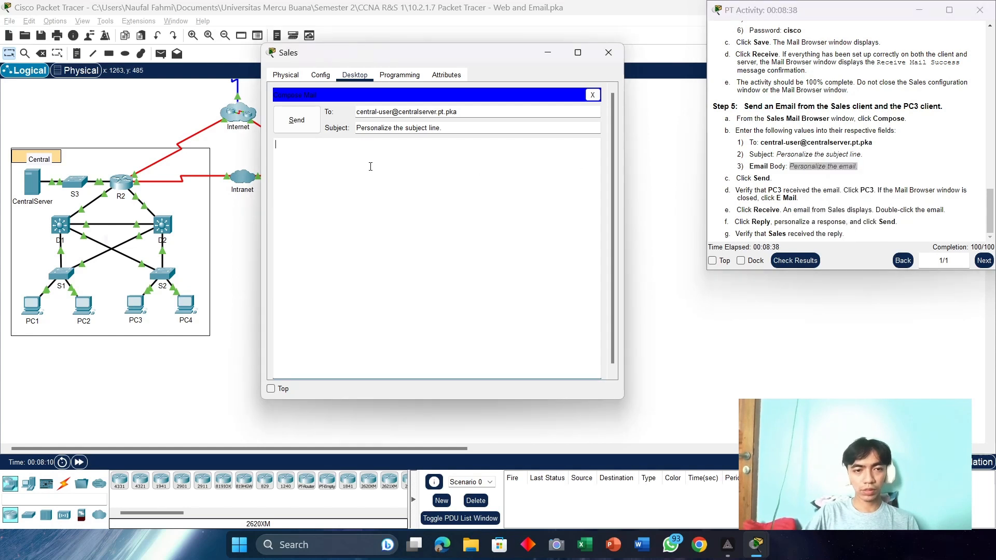
key(ctrl+v)
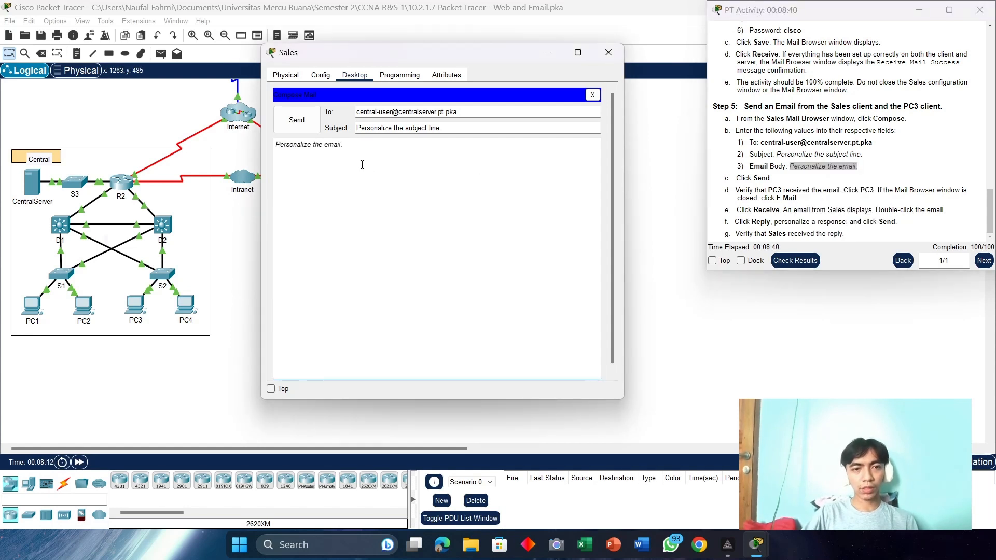
click(299, 124)
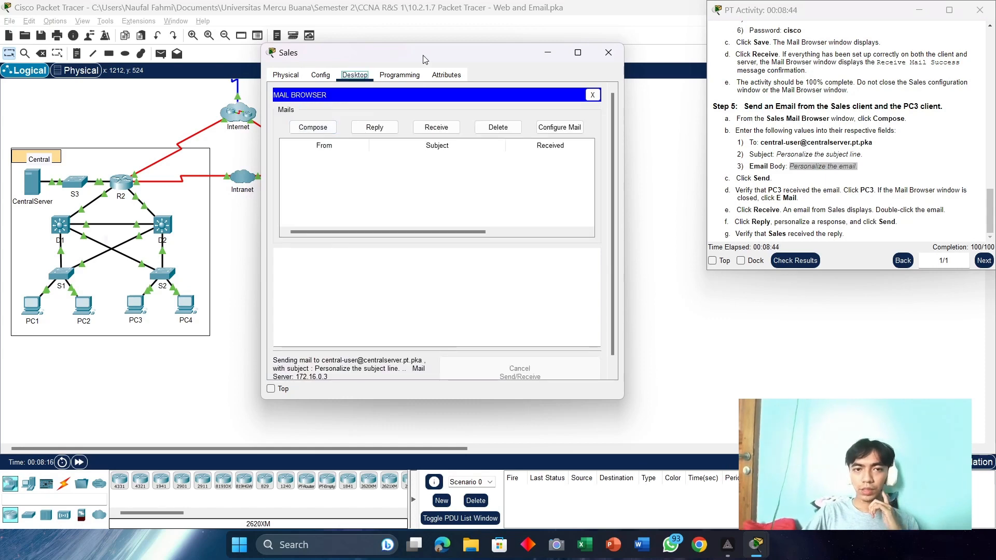
drag(419, 54, 625, 53)
Step: Receive PC3's mail and open the Sales message reading "Personalize the email."
click(140, 309)
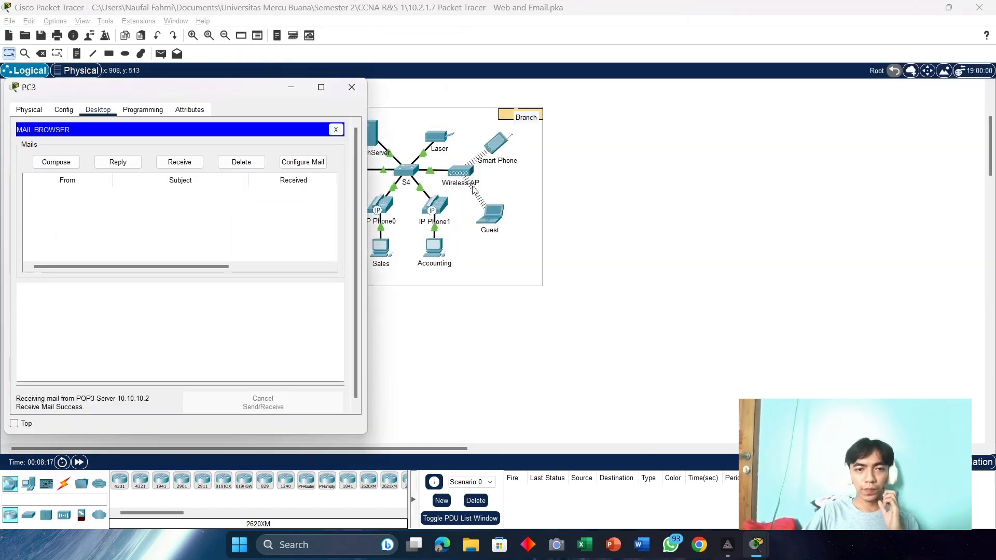
click(182, 162)
drag(259, 90, 349, 64)
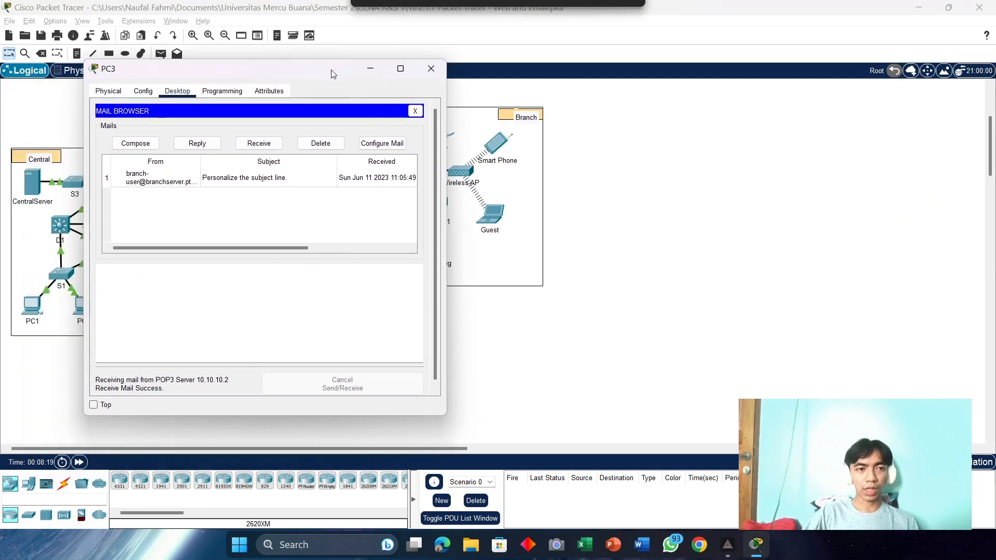
key(alt+Tab)
key(alt+Tab)
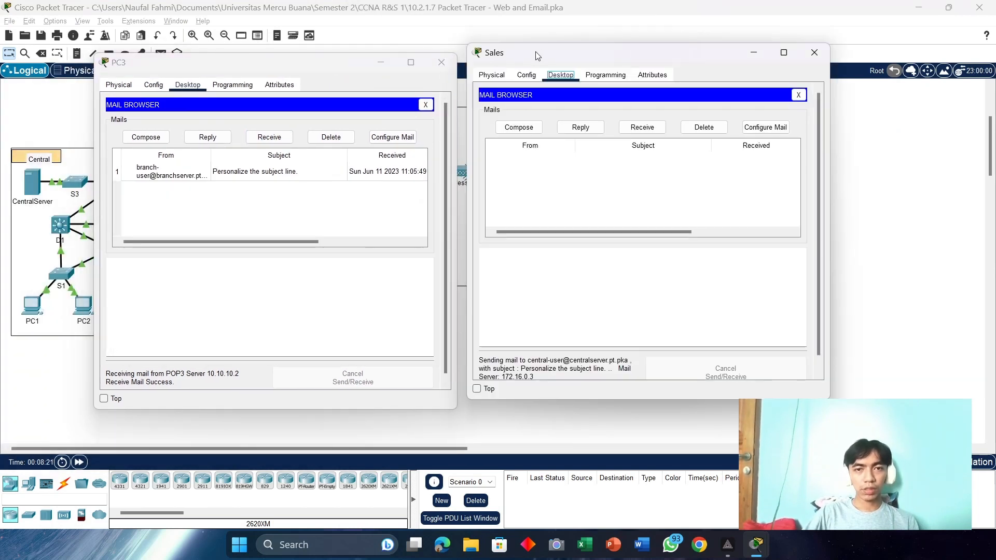
drag(541, 54, 524, 63)
click(343, 66)
drag(342, 68, 334, 66)
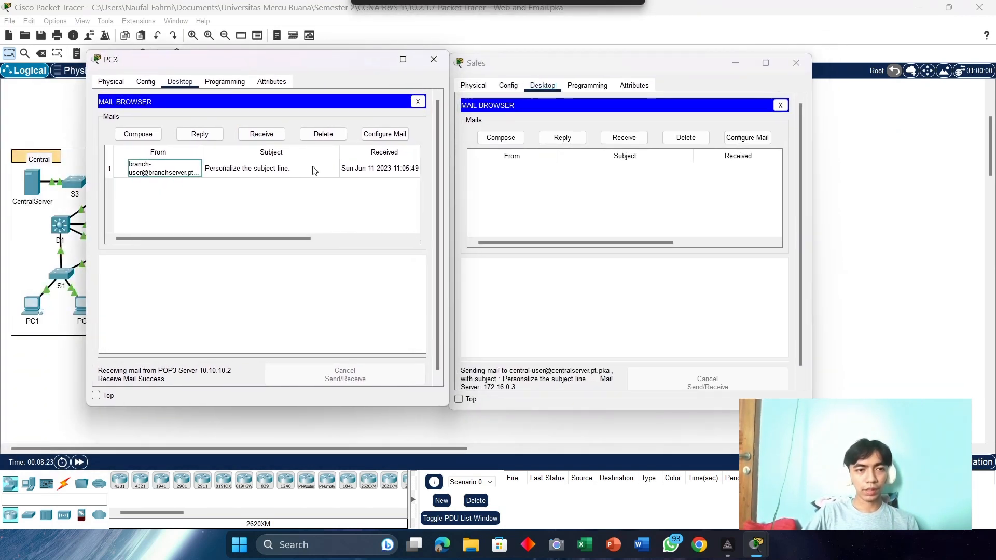
click(353, 164)
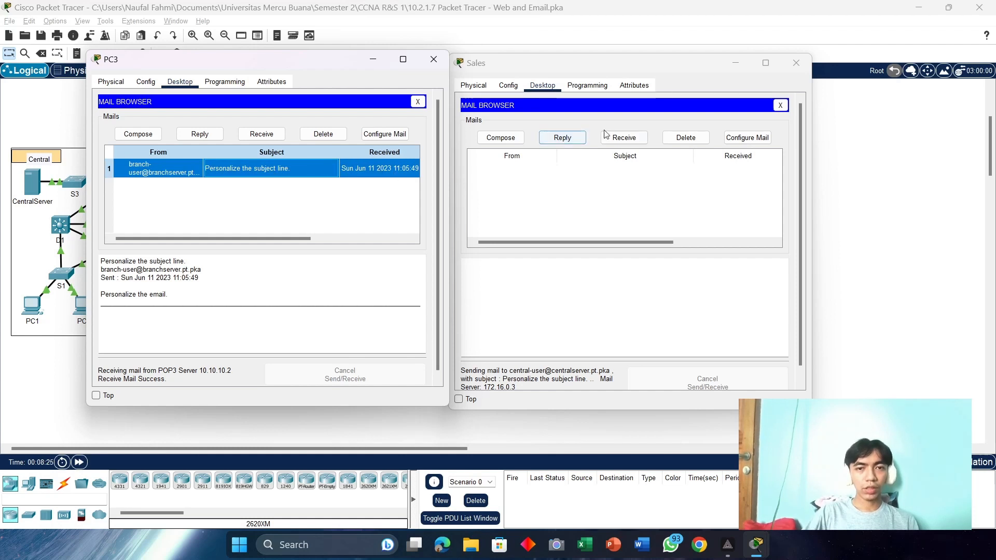
double_click(258, 177)
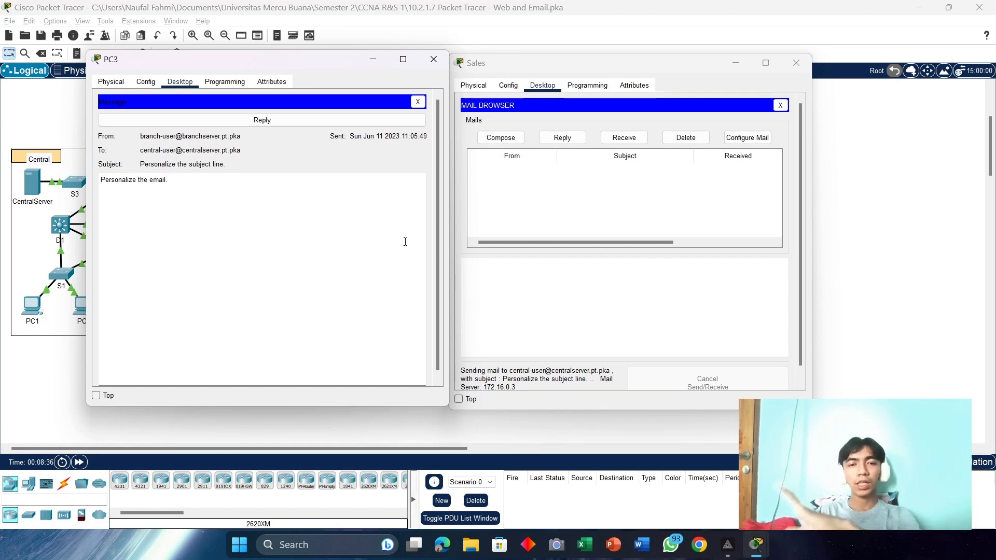
Step: Reply from PC3 to the Sales message with body "personalize a response" and send it
click(253, 118)
key(alt+Tab)
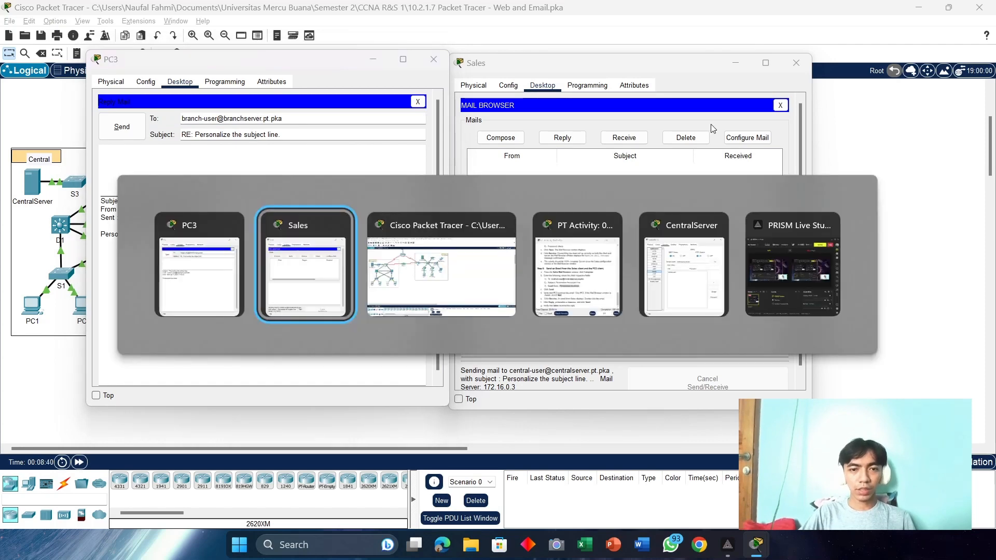
key(alt+Tab)
key(alt+Tab)
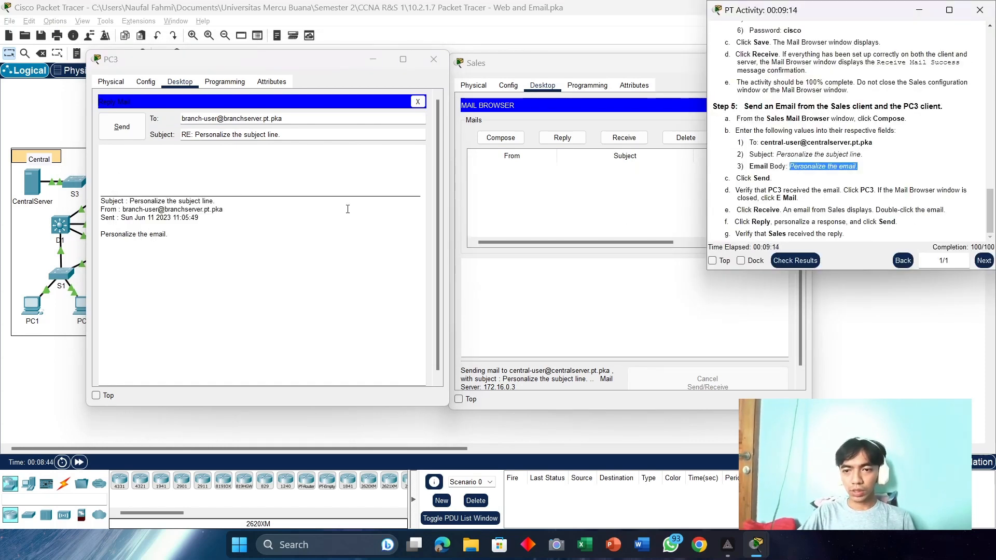
drag(845, 222, 789, 221)
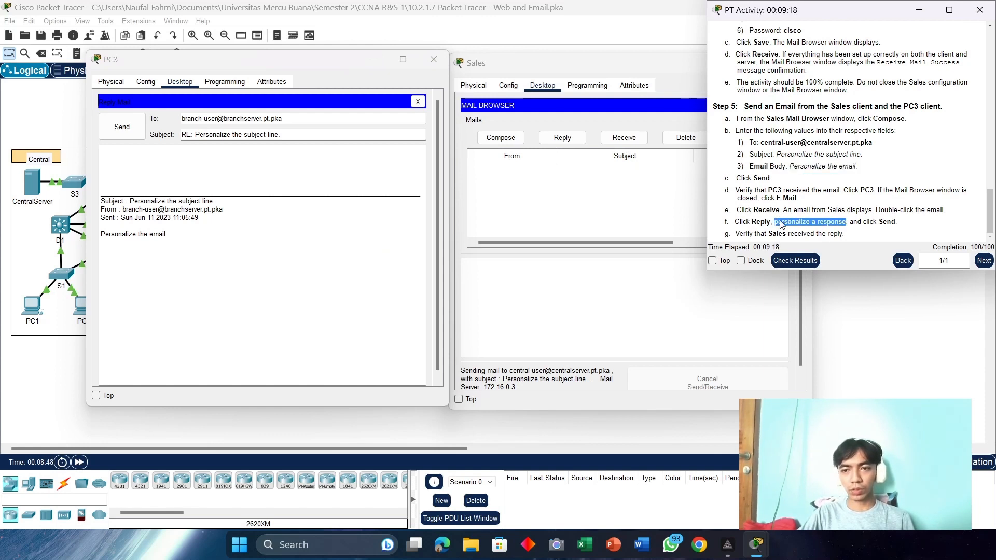
right_click(781, 224)
click(808, 227)
click(130, 158)
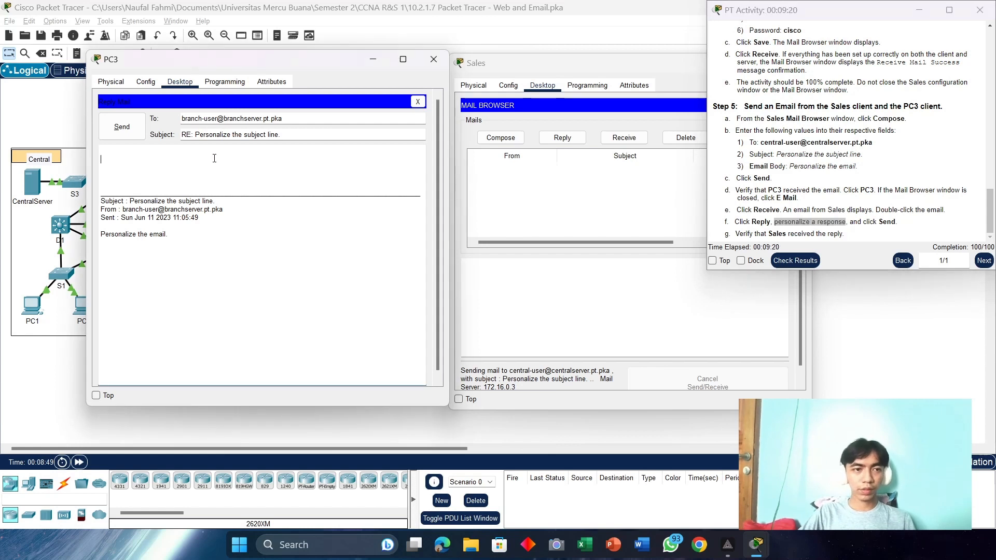
key(ctrl+v)
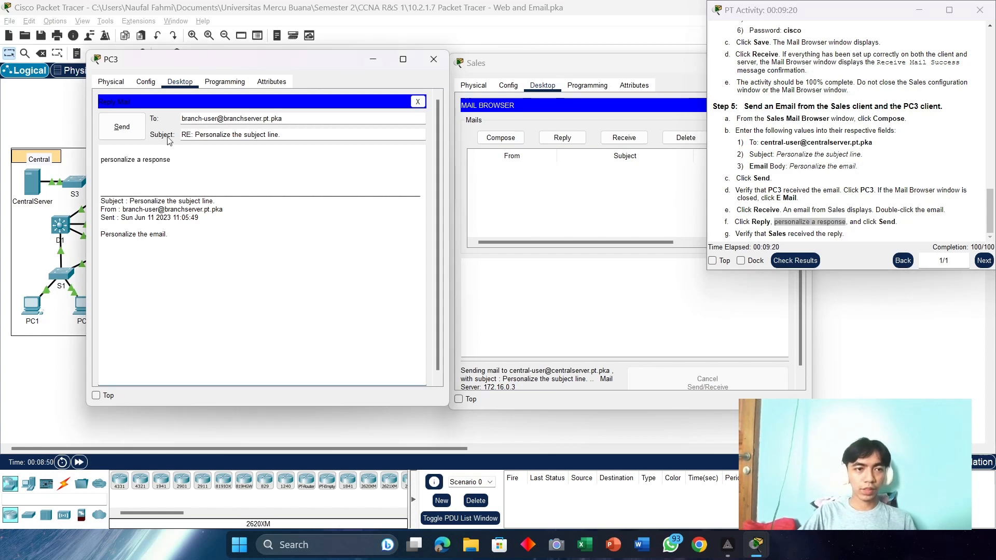
click(125, 126)
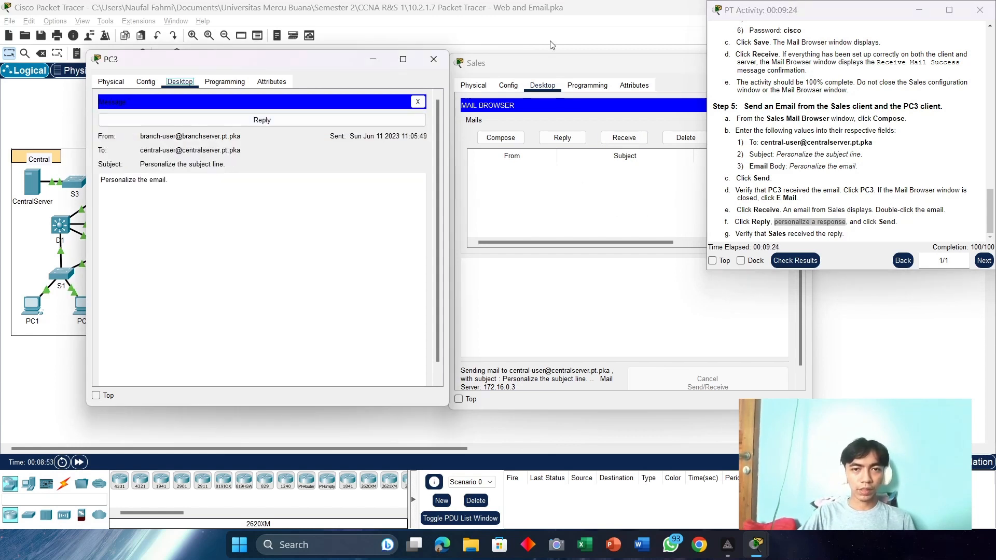
click(558, 64)
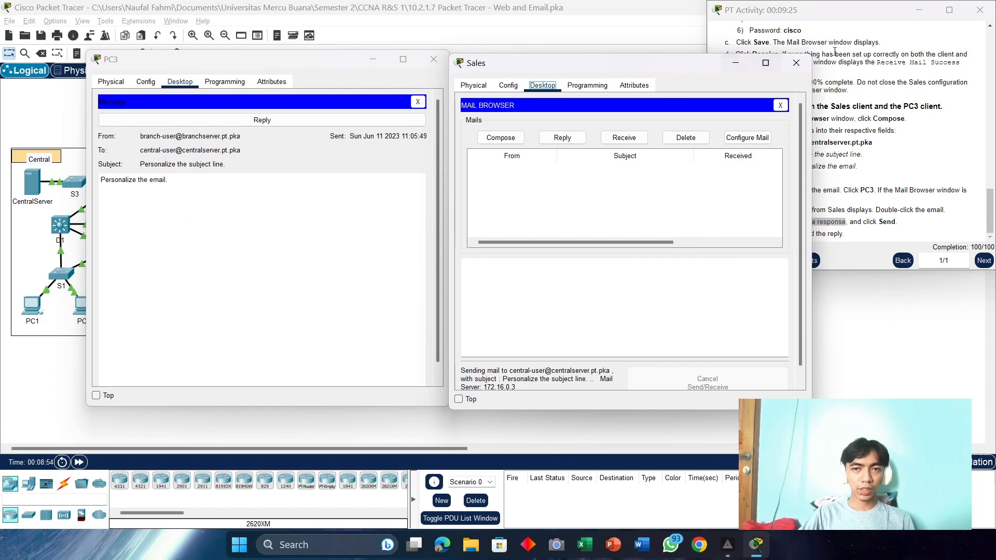
Step: Receive new mail in the Sales client and open PC3's 'RE: Personalize the subject line.' reply
click(623, 139)
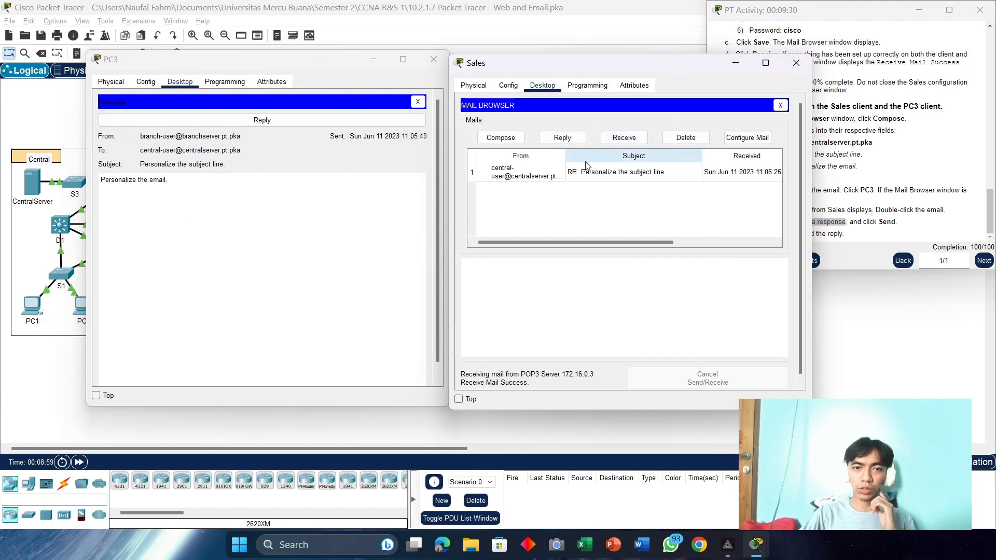
click(600, 176)
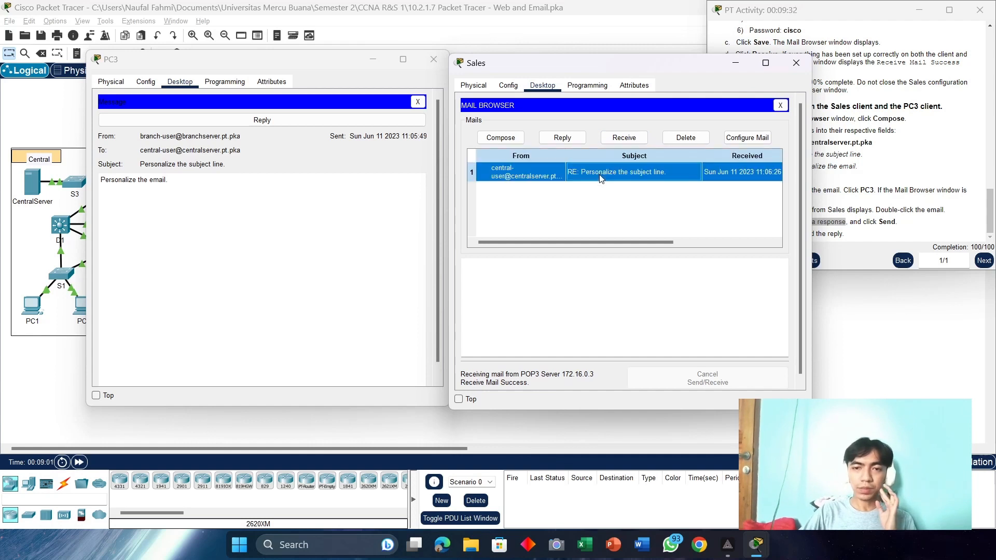
double_click(600, 178)
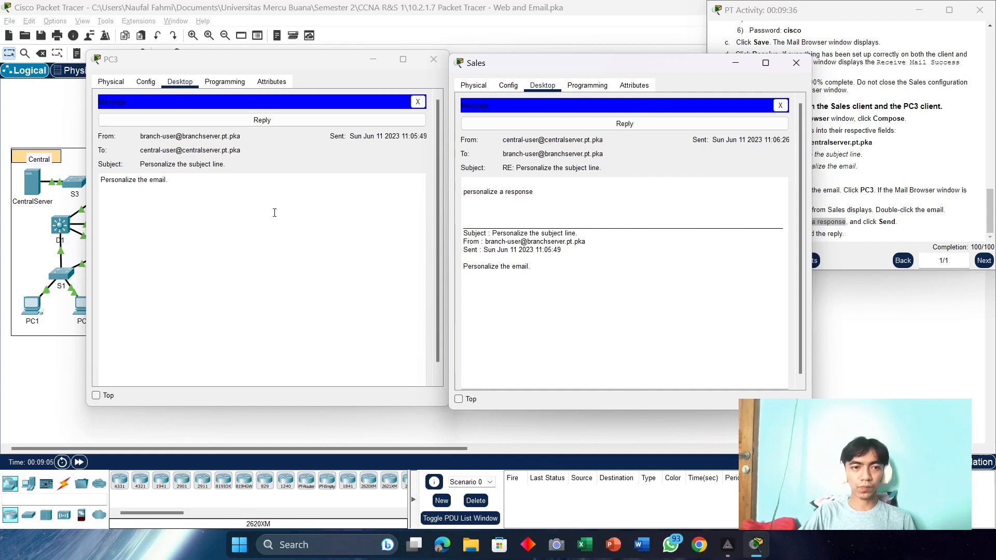
Step: Minimize the Sales and PC3 mail windows to show the topology
drag(546, 69, 548, 60)
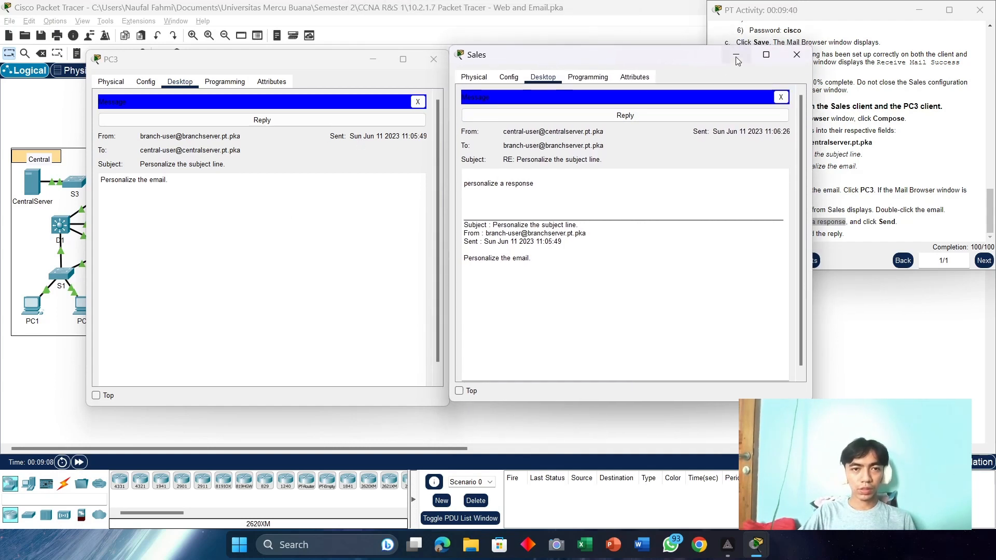
click(737, 59)
click(373, 59)
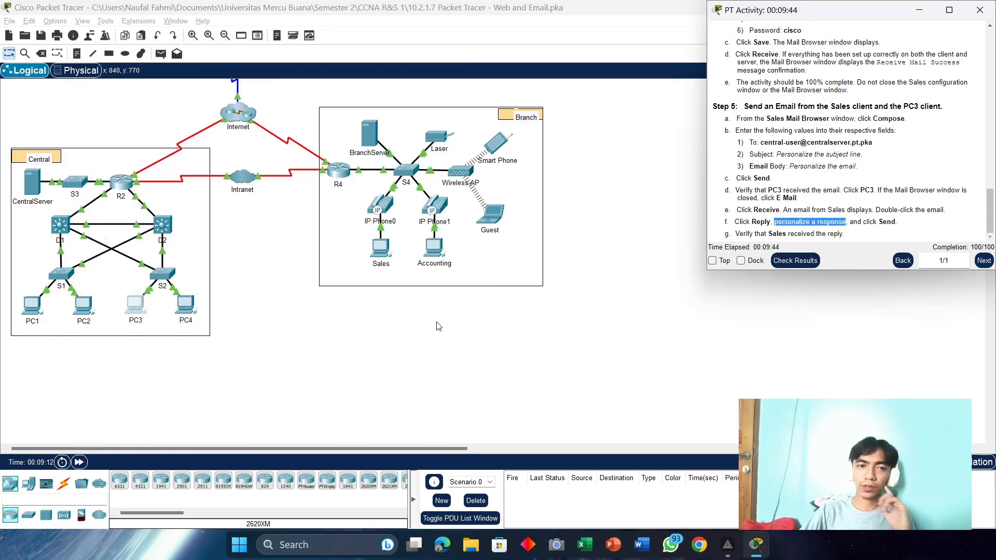
Step: Scroll the 10.2.2.7 DNS and DHCP activity instructions back up to Part 1
scroll(438, 326, up, 3)
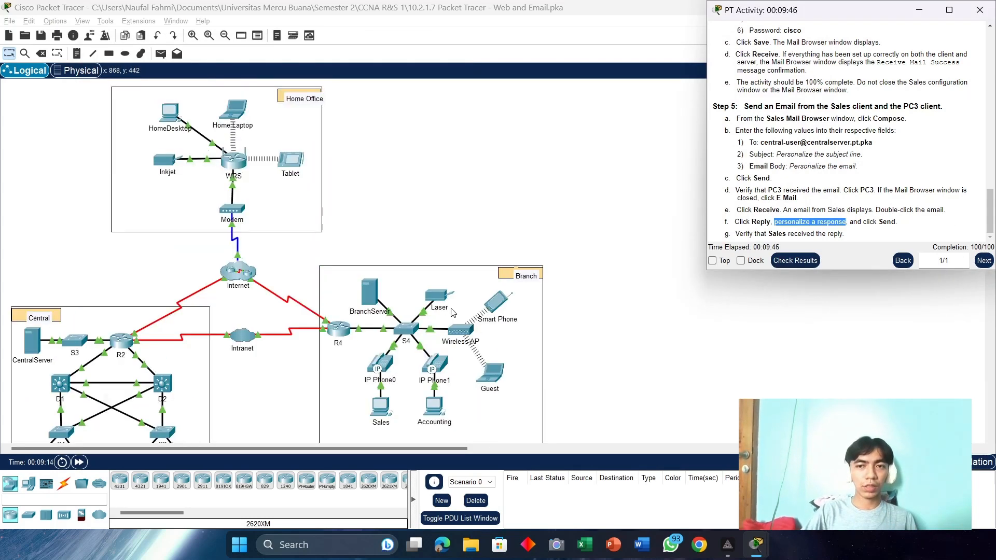
scroll(451, 312, down, 2)
scroll(451, 313, up, 2)
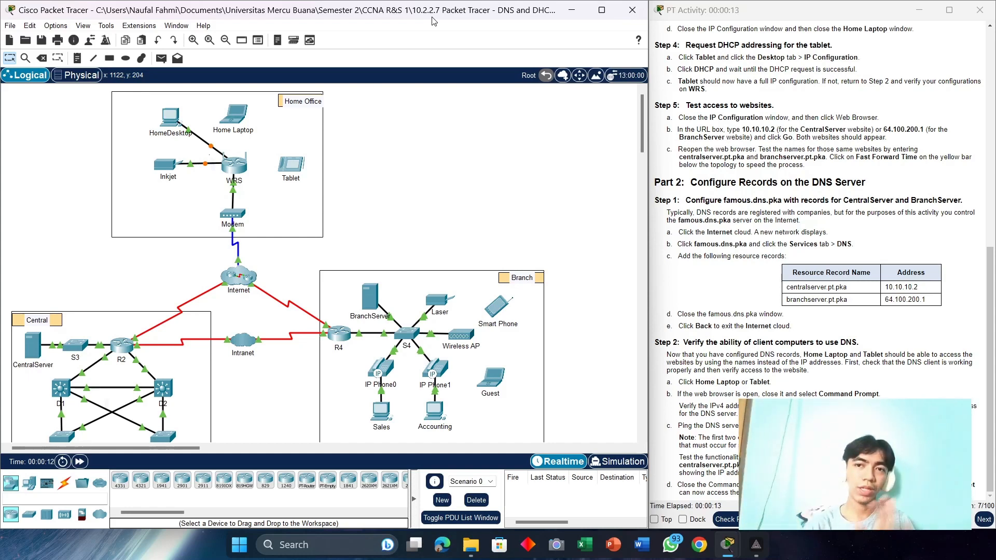
scroll(898, 190, up, 6)
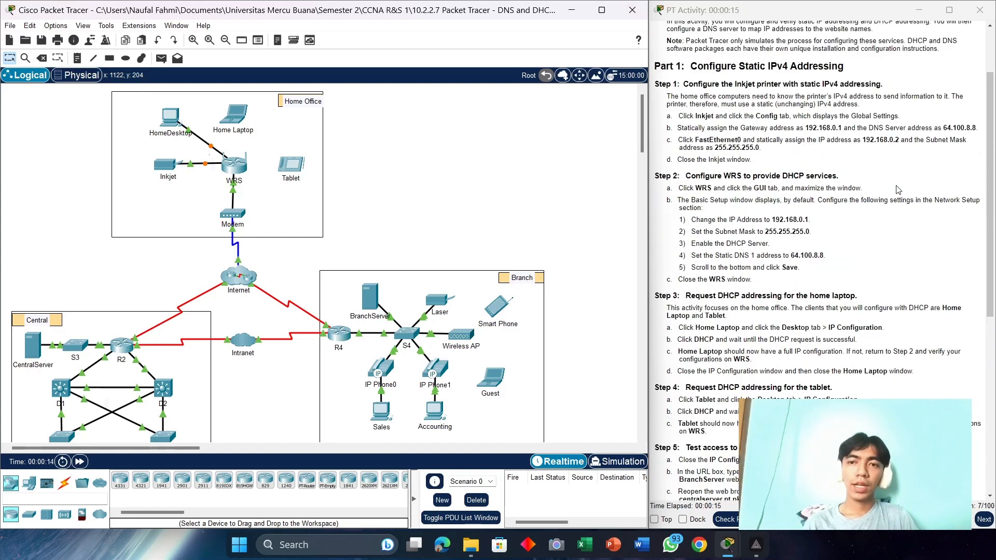
scroll(898, 189, up, 3)
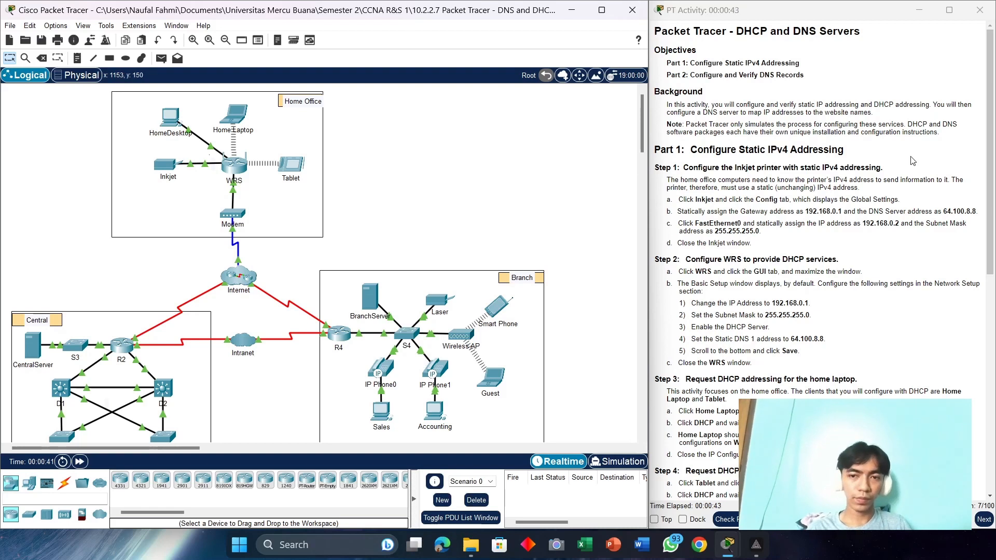
Step: Set the Inkjet printer to static, with gateway 192.168.0.1 and DNS server 64.100.8.8
click(161, 173)
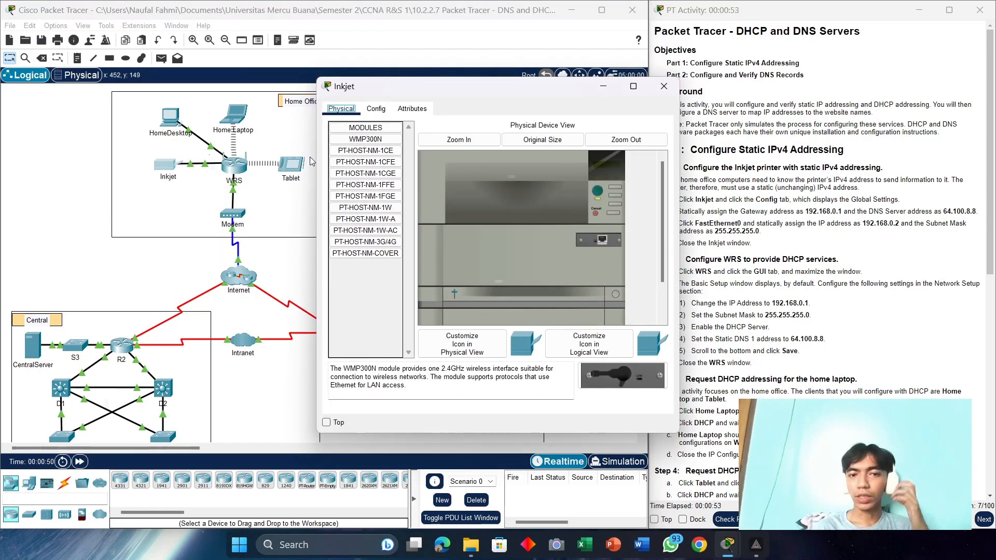
drag(511, 92, 404, 83)
click(269, 102)
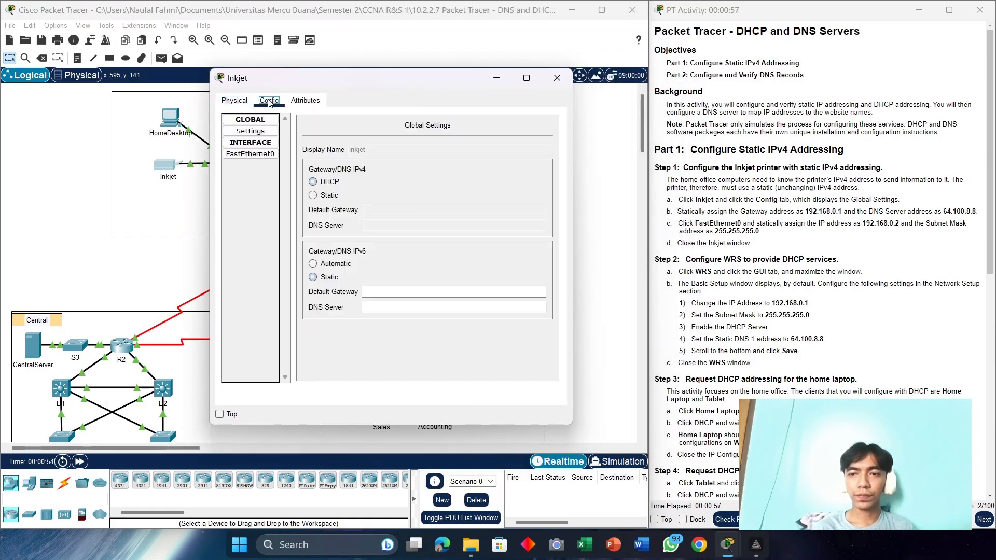
click(314, 197)
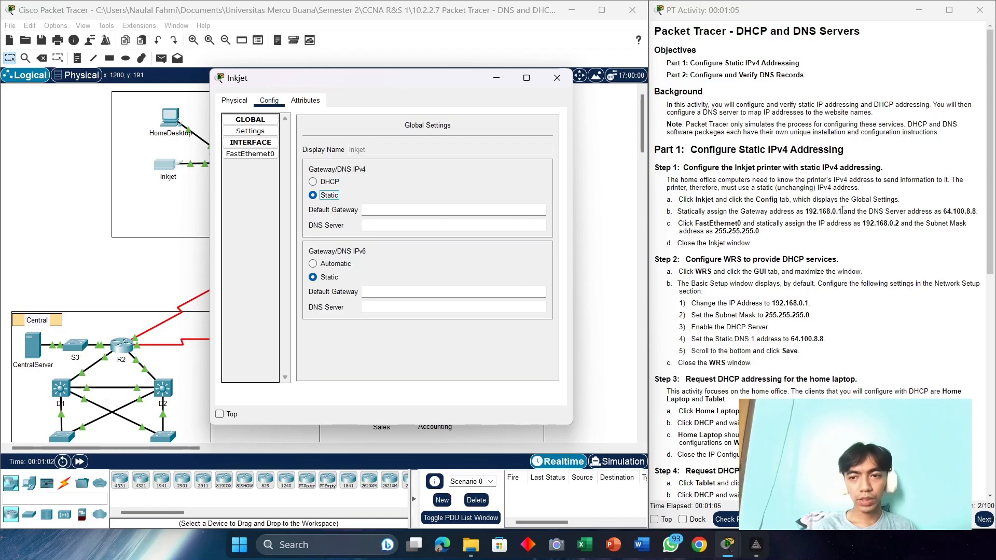
text(19)
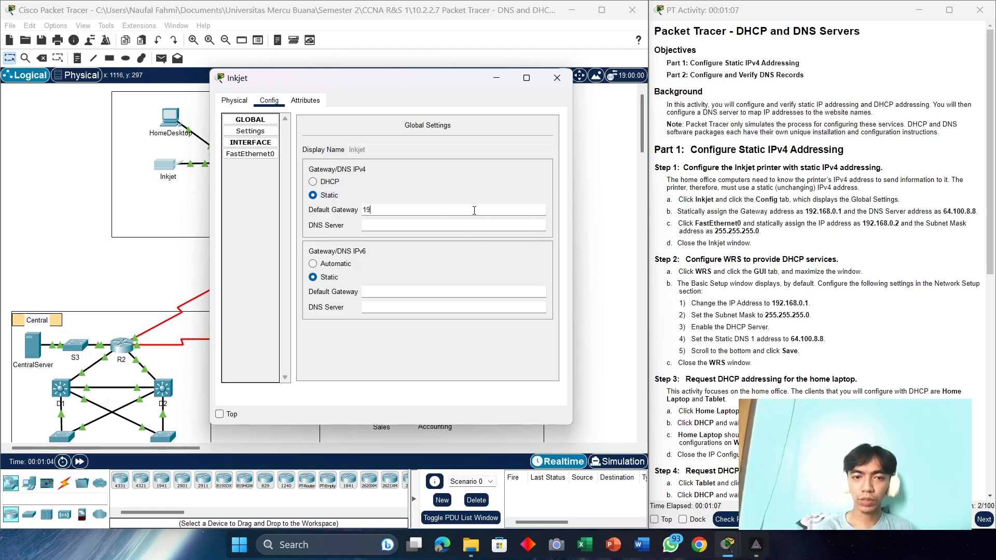
text(2.168.0)
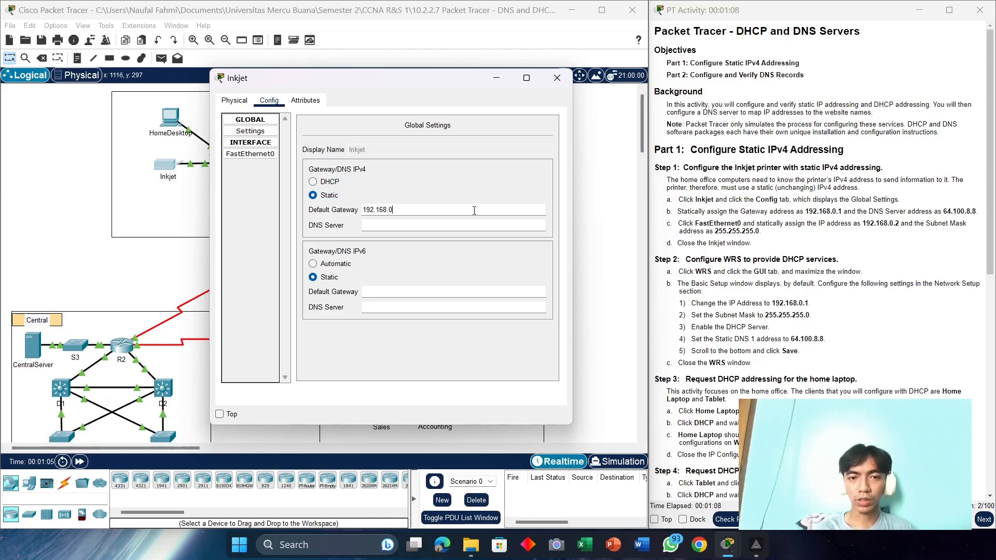
text(.1)
key(Tab)
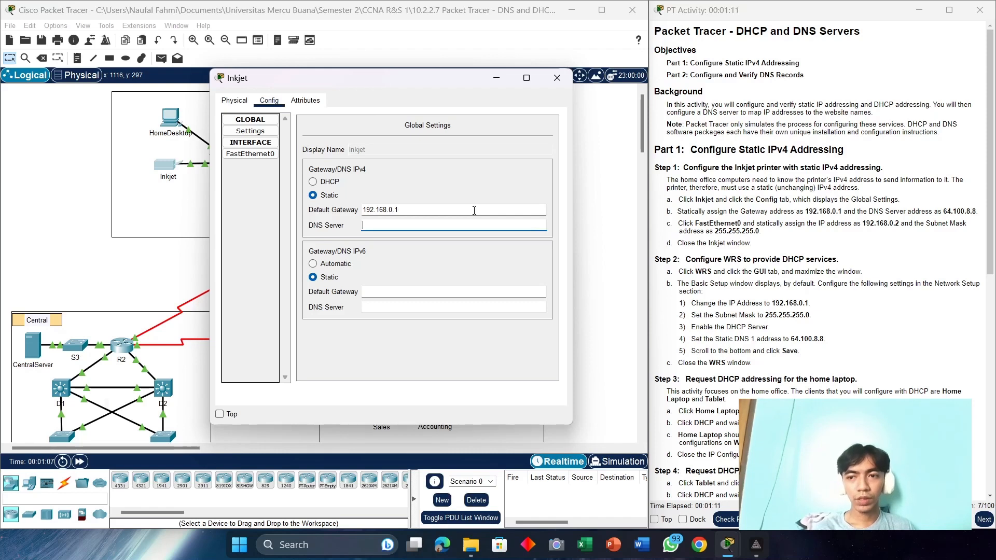
text(64)
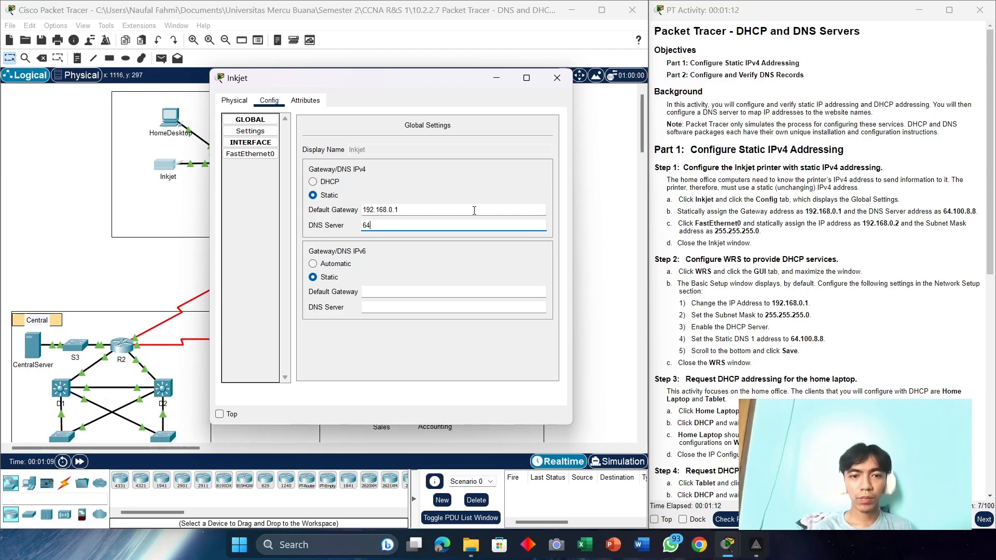
text(.100.8.)
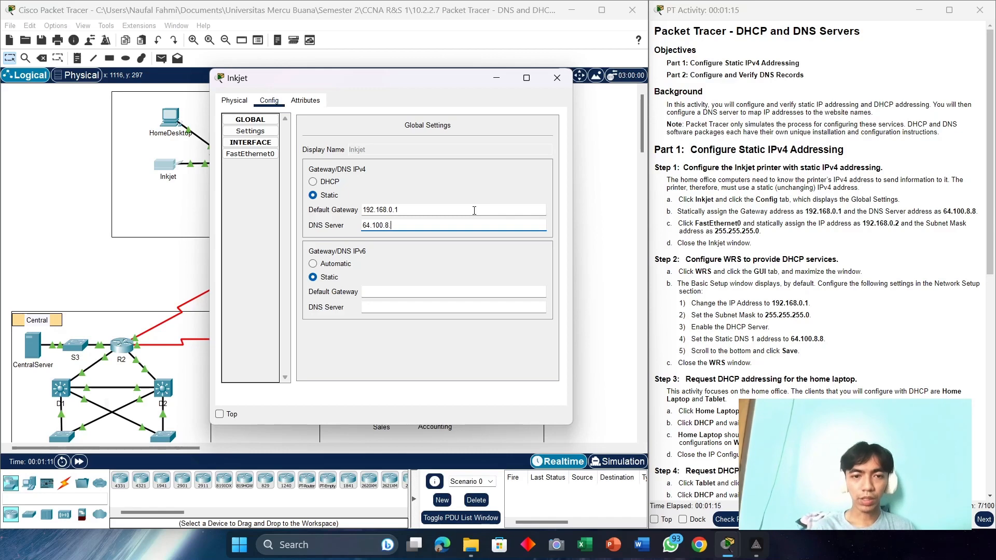
text(8)
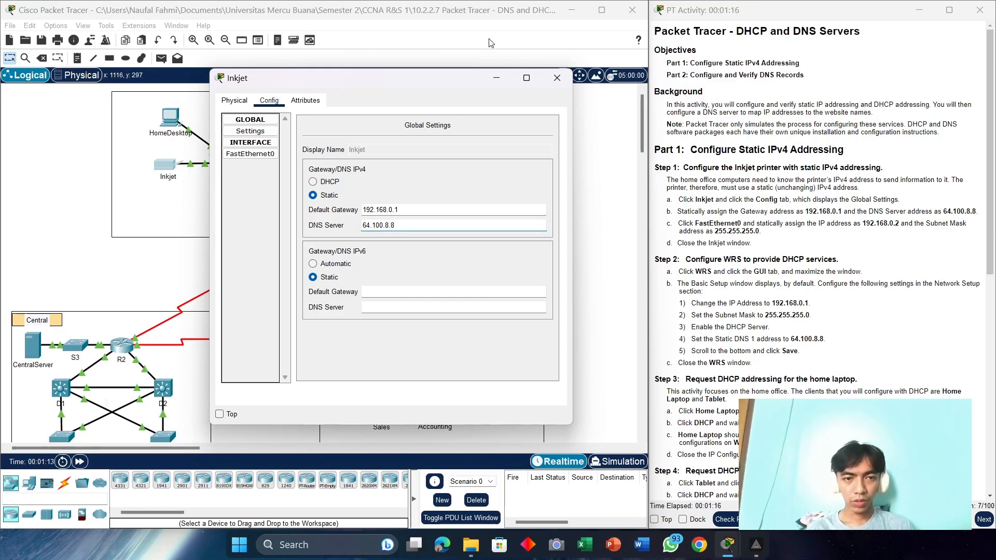
click(558, 77)
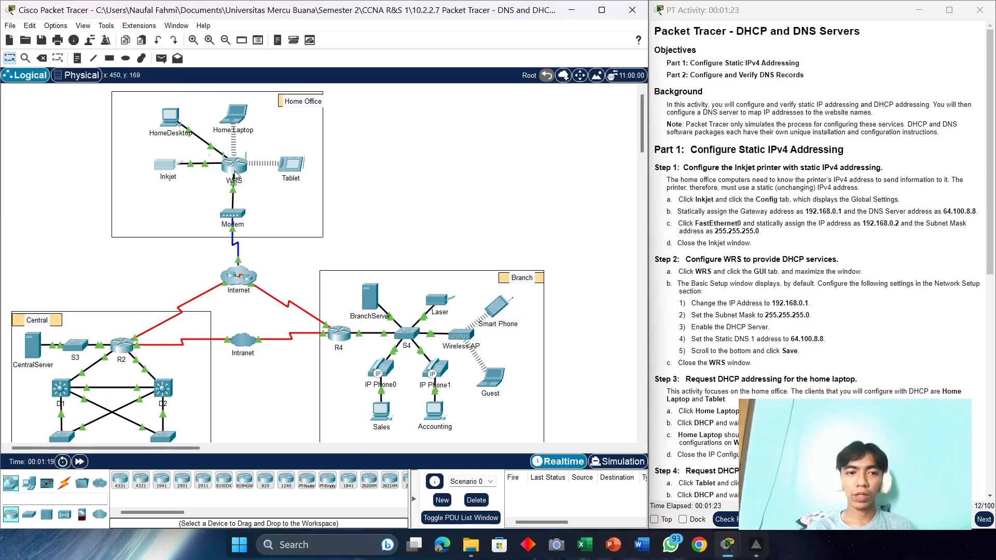
Step: In the WRS web setup, set the router IP to 192.168.0.1 with mask 255.255.255.0
mouse_move(235, 173)
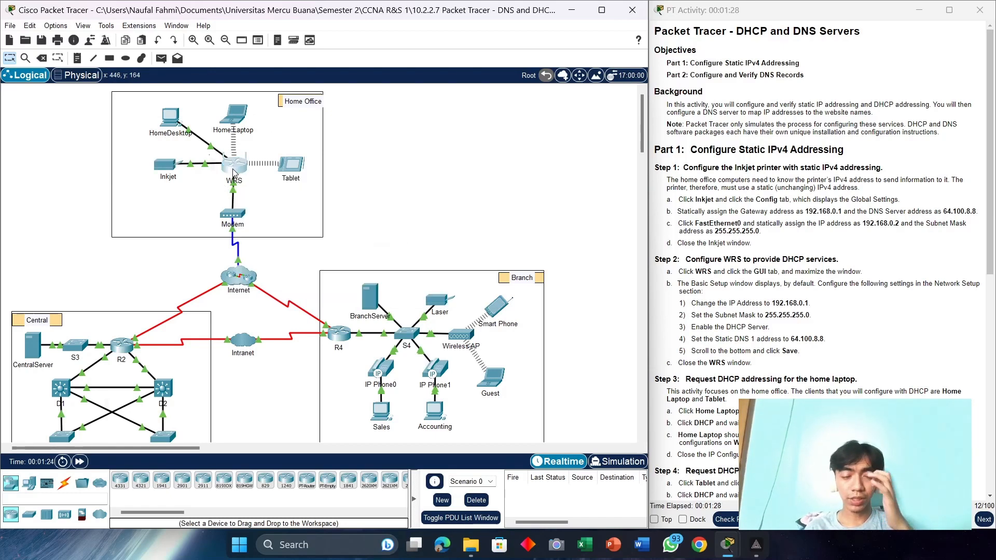
click(234, 173)
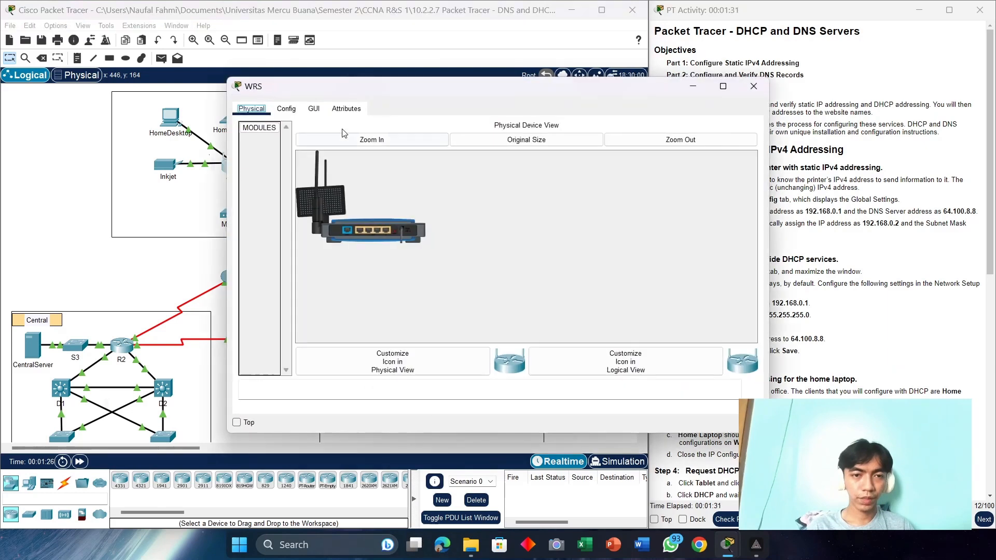
click(314, 108)
drag(465, 85, 269, 35)
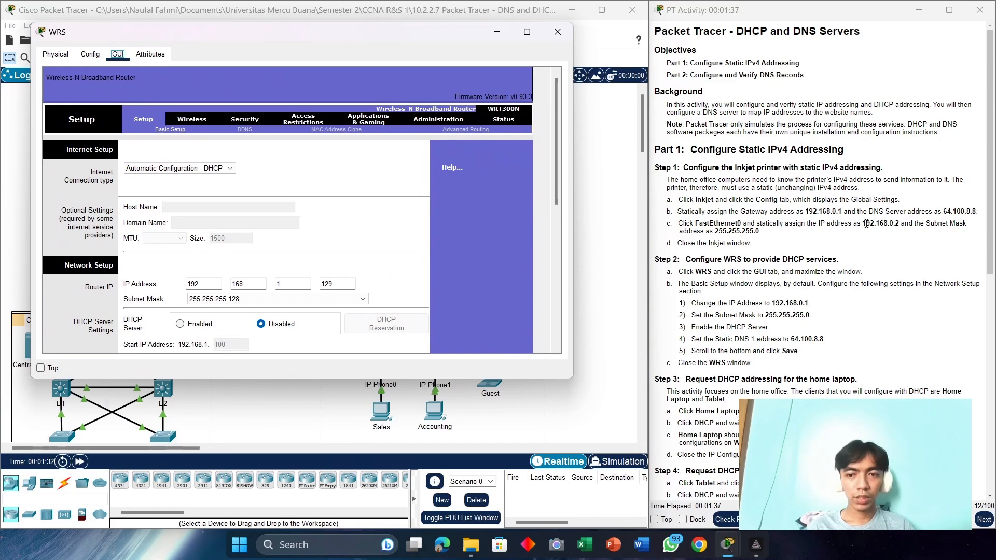
scroll(838, 222, down, 5)
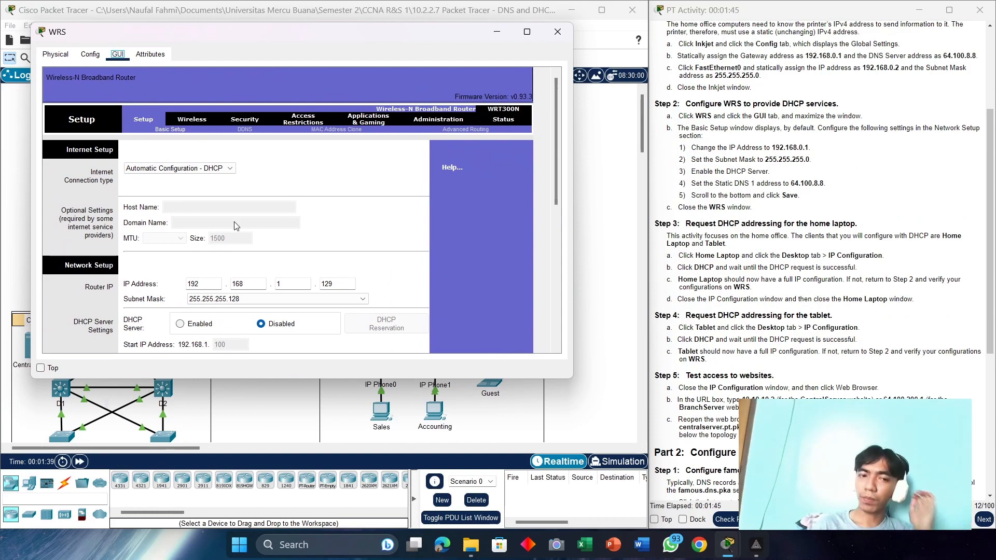
scroll(200, 269, down, 1)
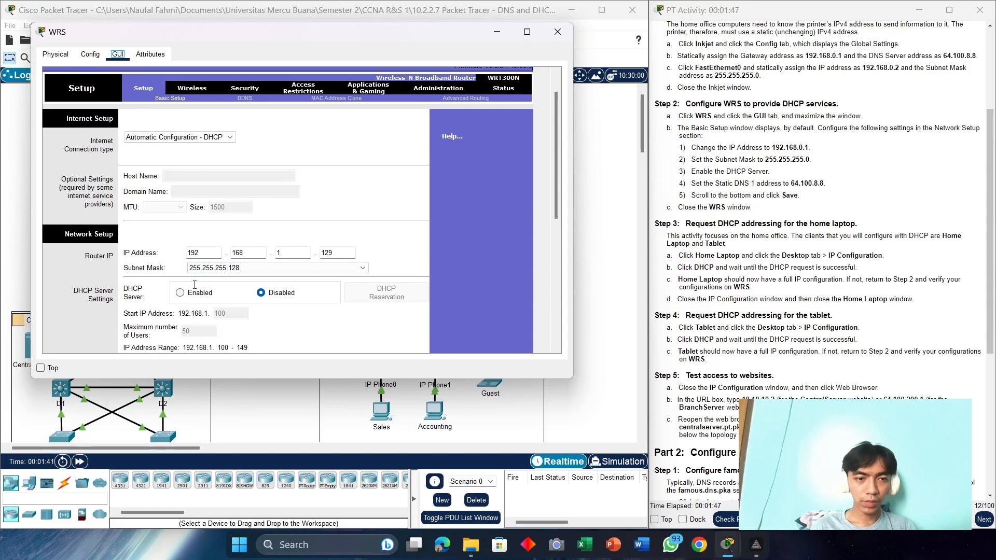
scroll(210, 218, down, 2)
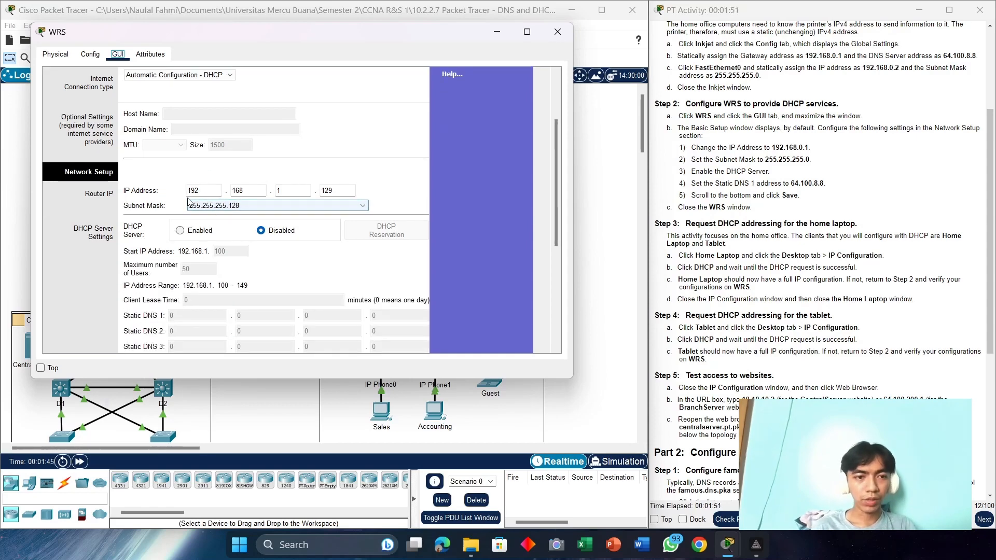
key(BackSpace)
text(0)
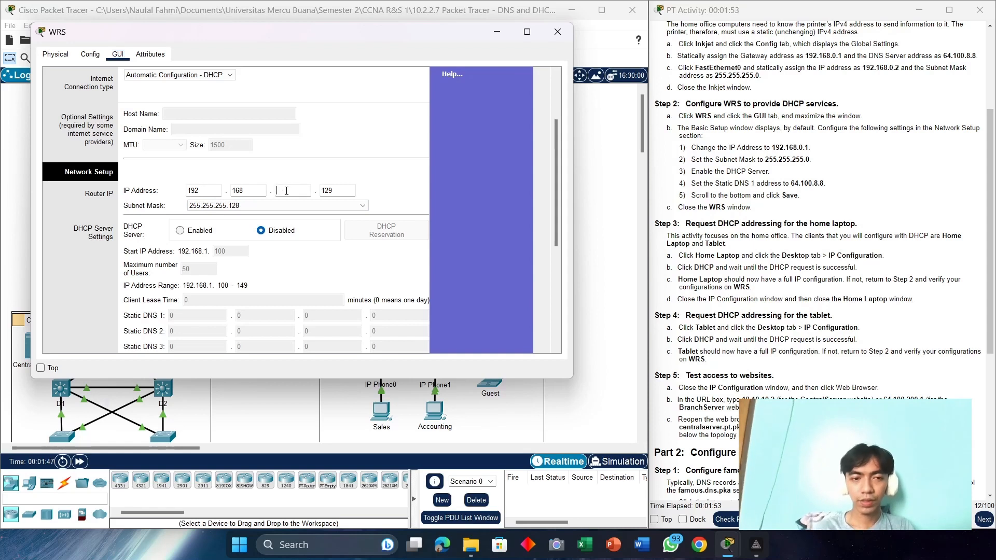
key(Tab)
text(1)
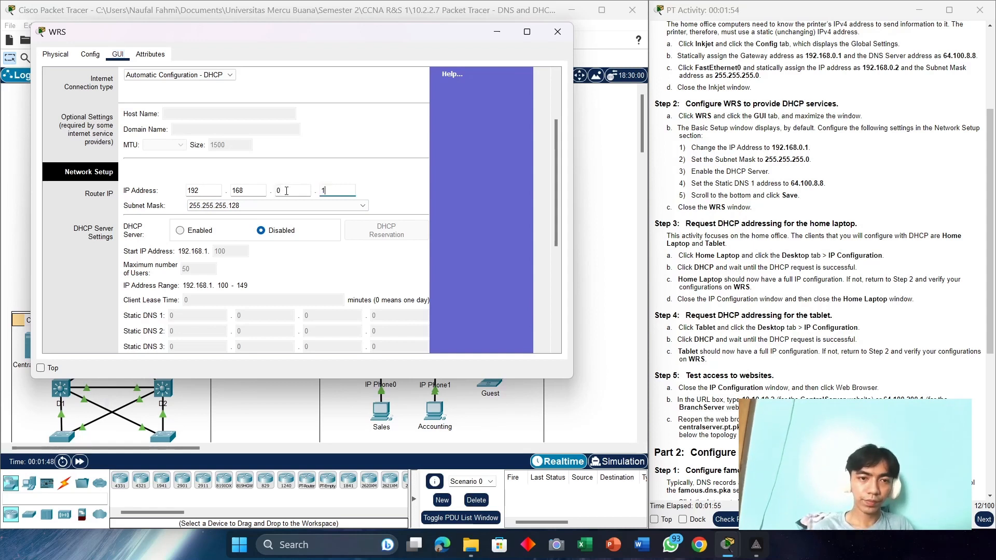
click(268, 207)
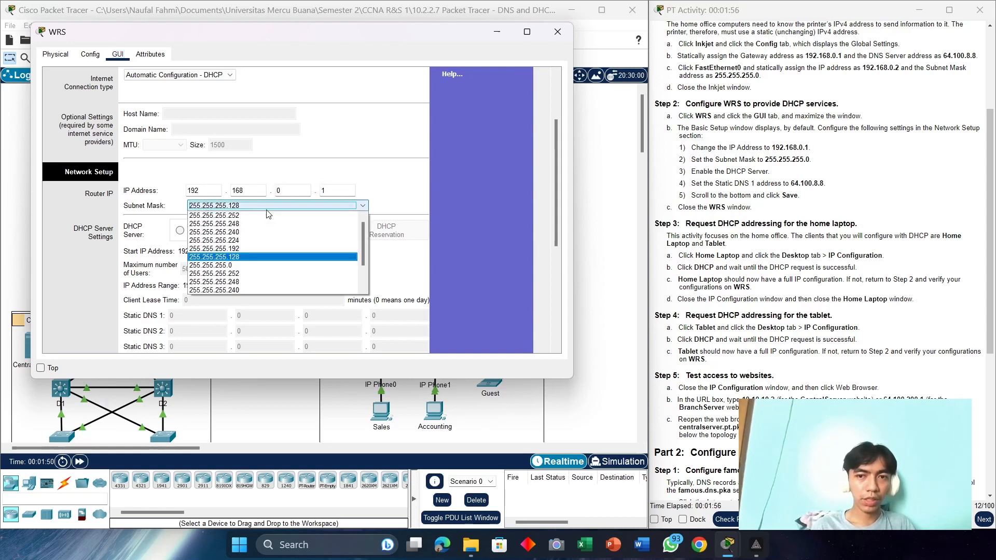
click(214, 267)
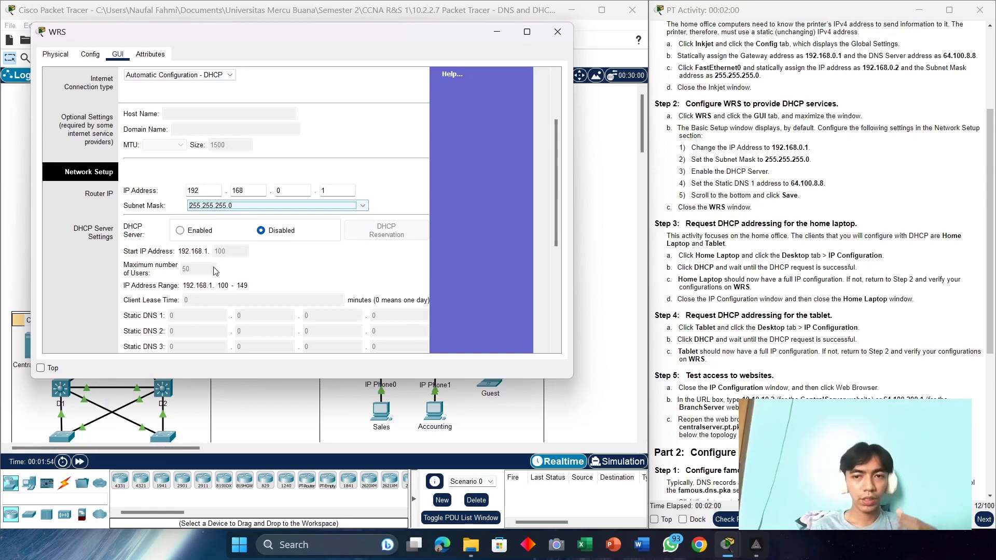
Step: Enable the WRS DHCP server with Static DNS 1 64.100.8.8 and save the settings
click(180, 232)
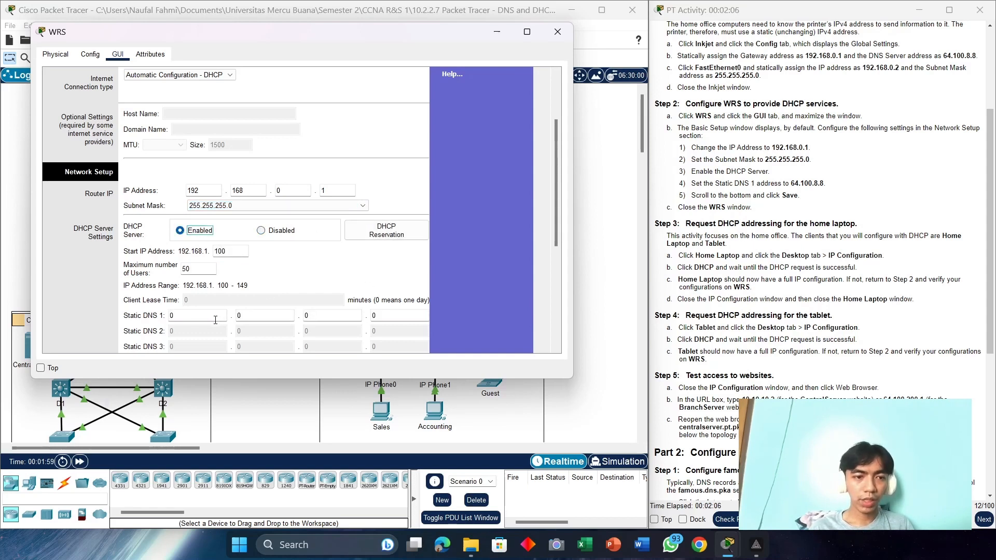
key(BackSpace)
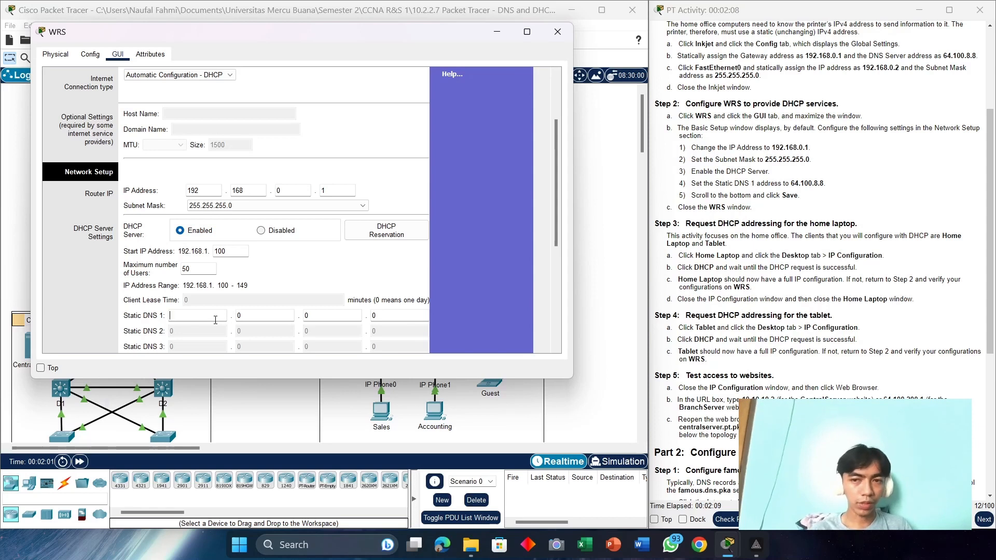
text(6)
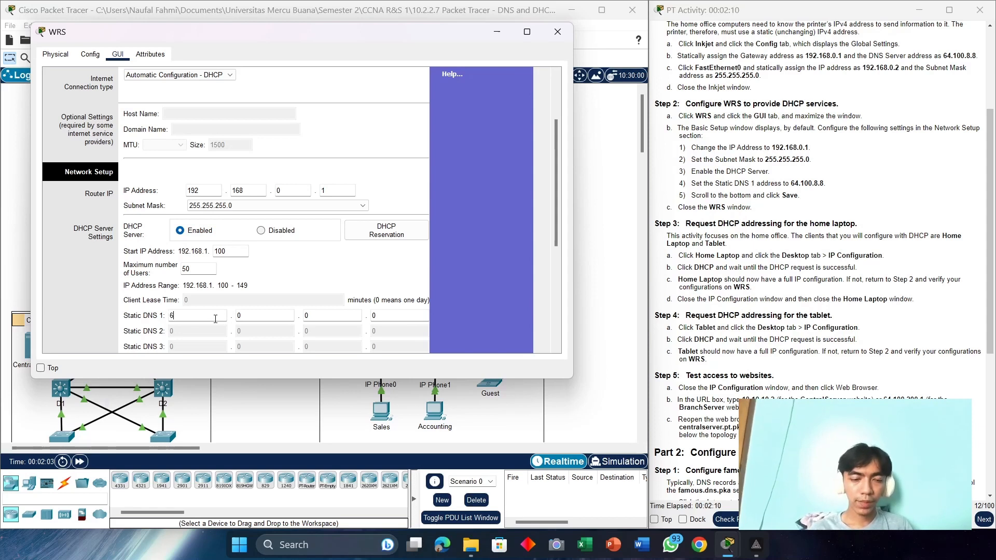
text(4)
key(Tab)
text(100)
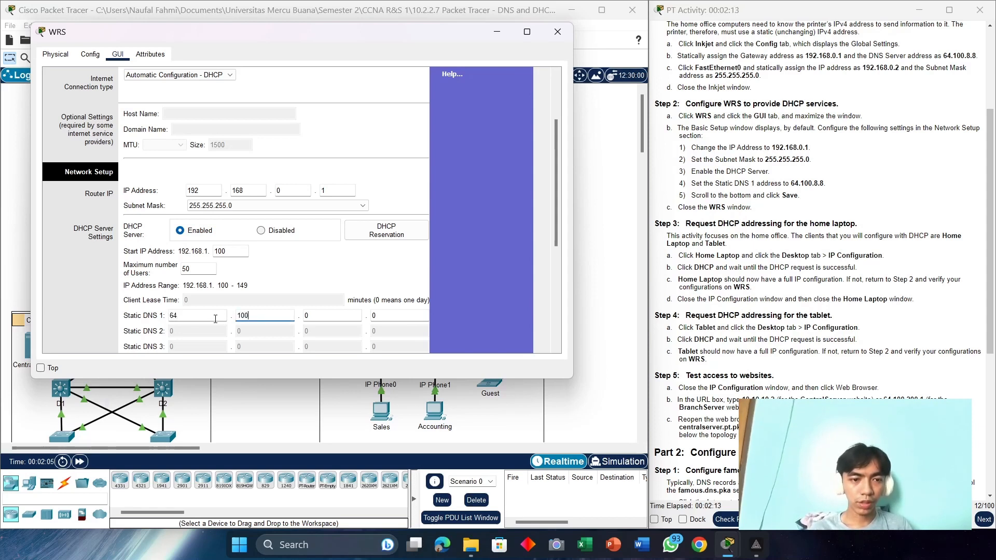
key(Tab)
text(8)
key(Tab)
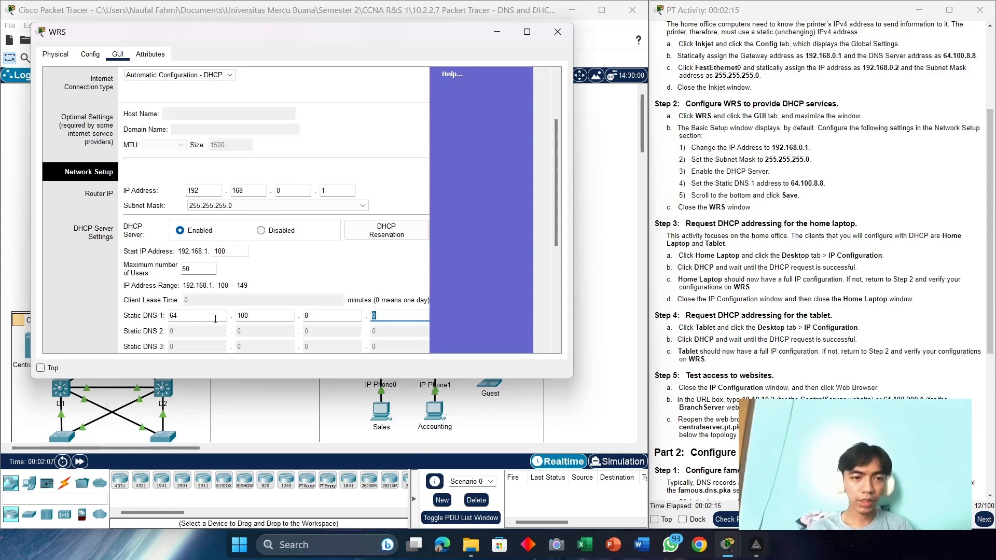
text(8)
scroll(288, 238, down, 1)
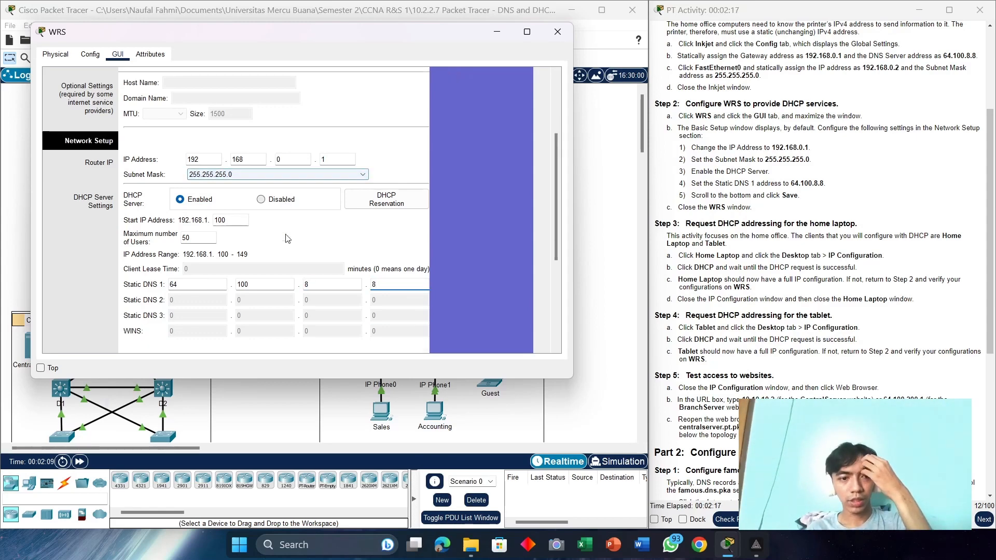
scroll(288, 239, down, 5)
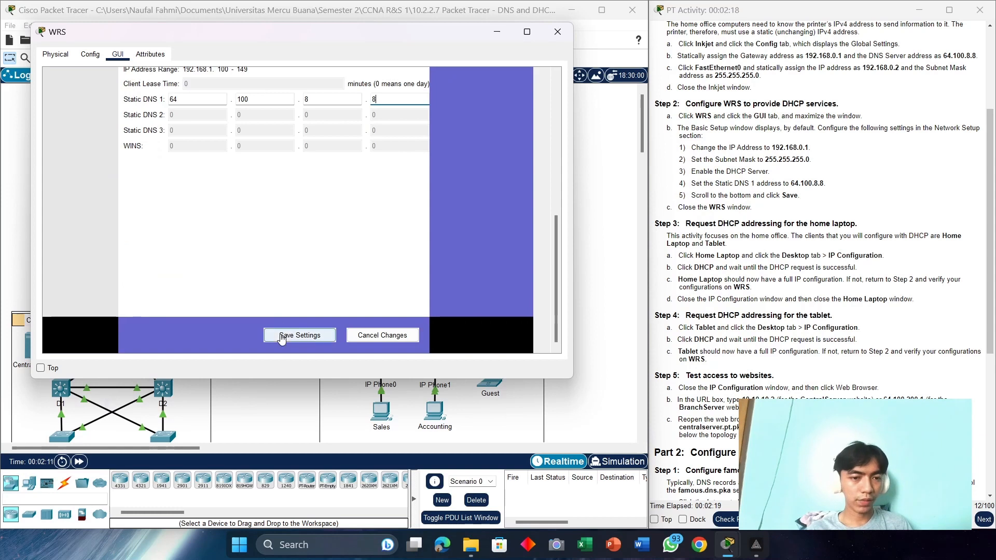
click(282, 338)
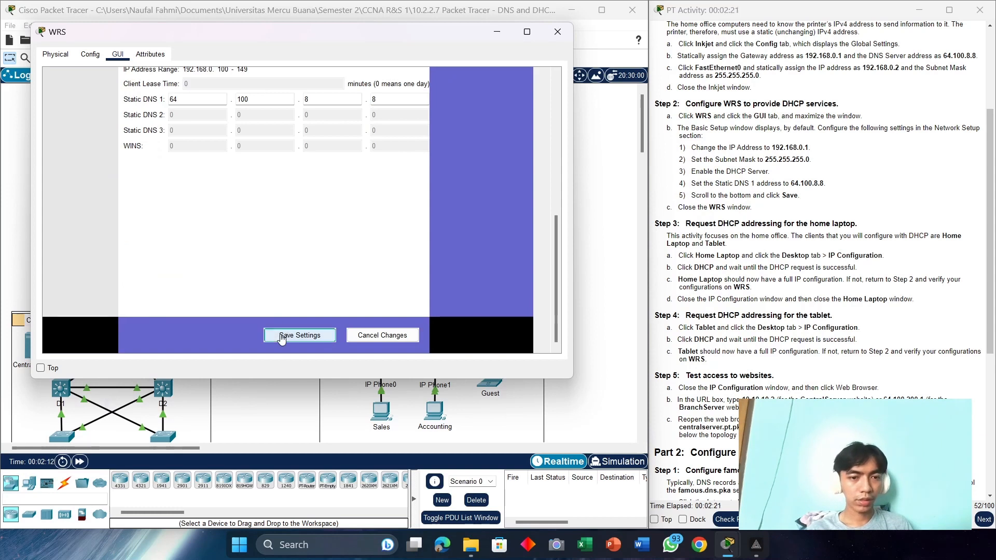
click(557, 32)
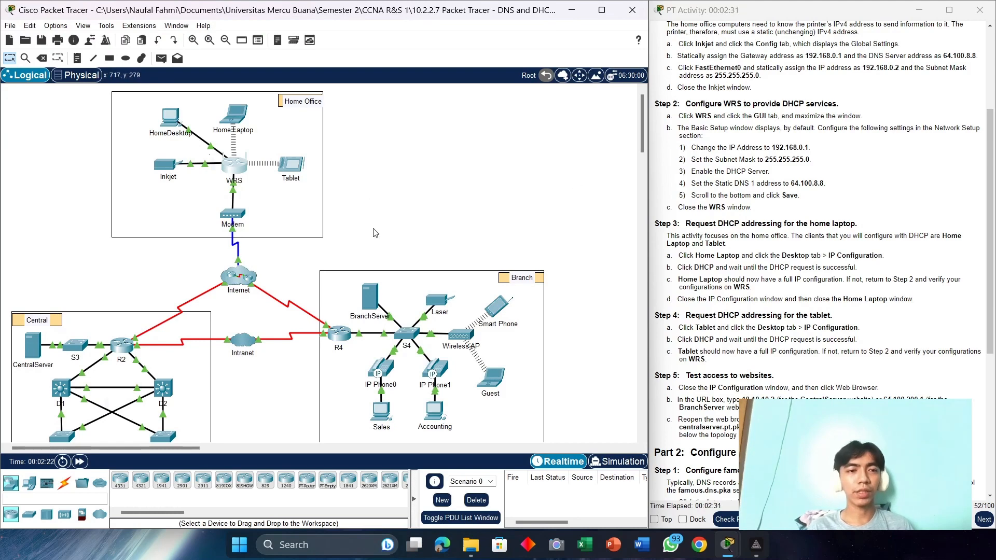
Step: Switch the Home Laptop to DHCP, receiving 192.168.0.100, gateway 192.168.0.1 and DNS 64.100.8.8
click(236, 115)
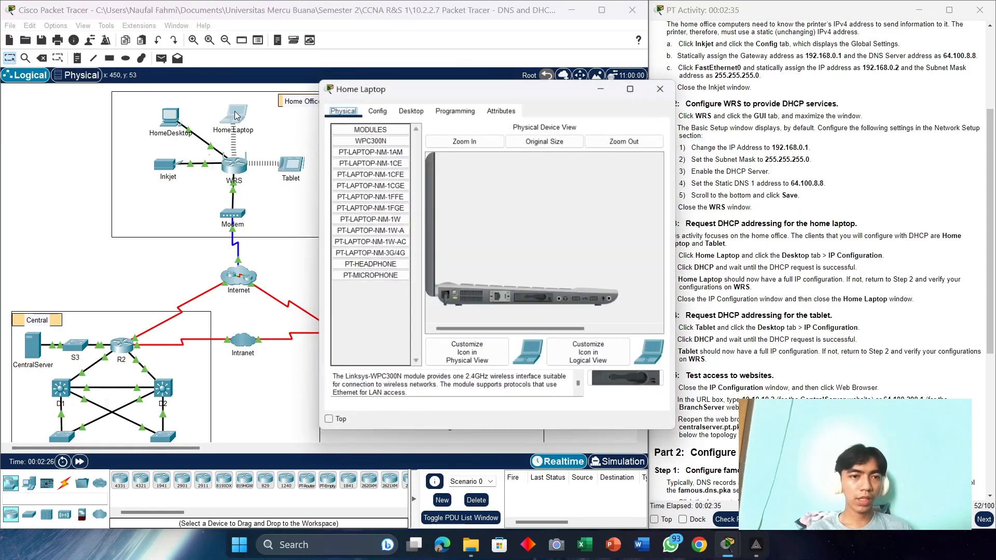
click(409, 109)
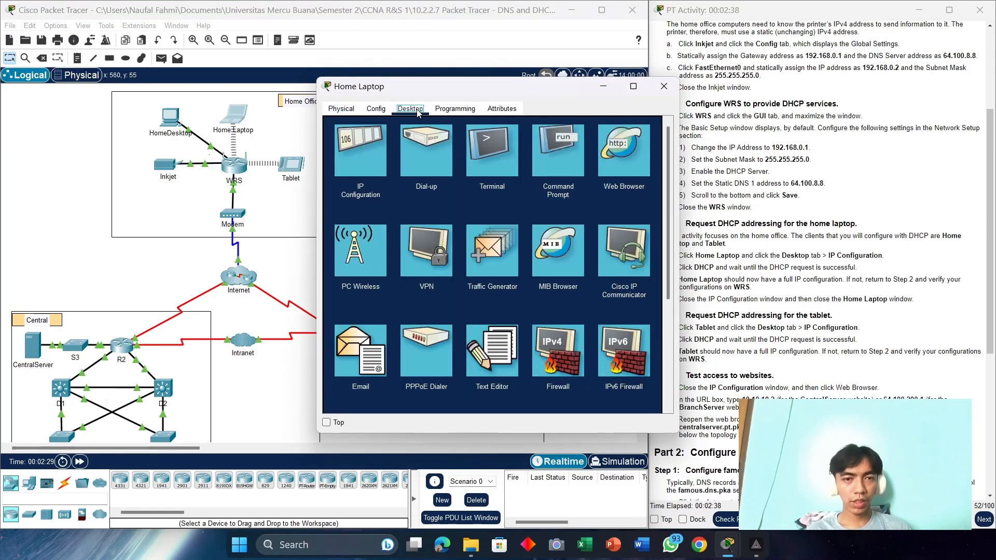
click(350, 161)
drag(450, 89, 413, 27)
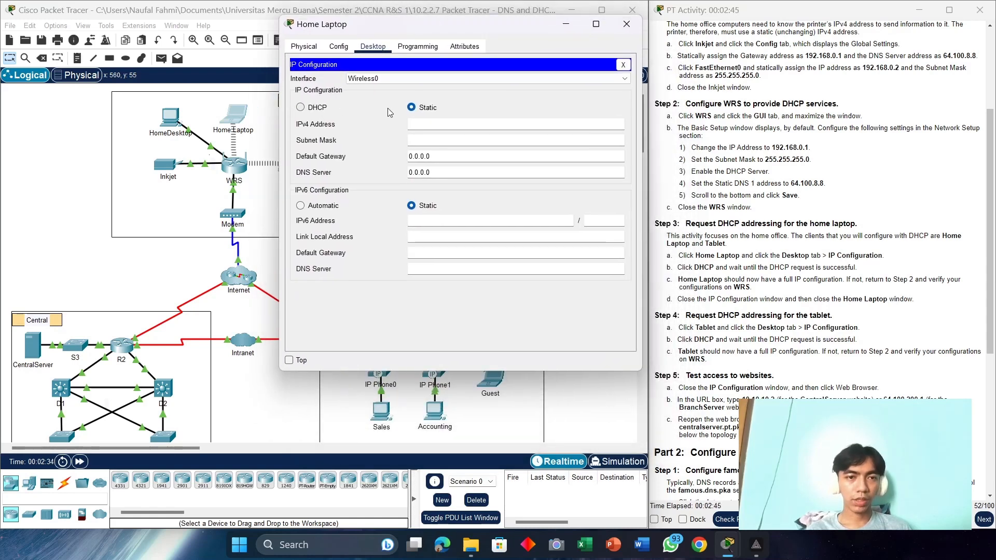
click(305, 108)
drag(479, 25, 487, 23)
drag(572, 54, 549, 40)
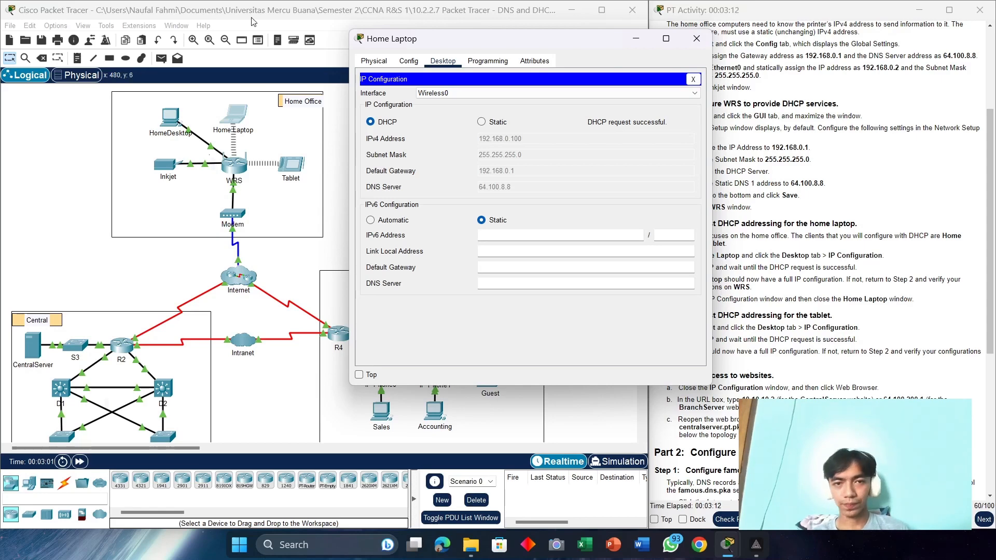
drag(501, 36, 346, 36)
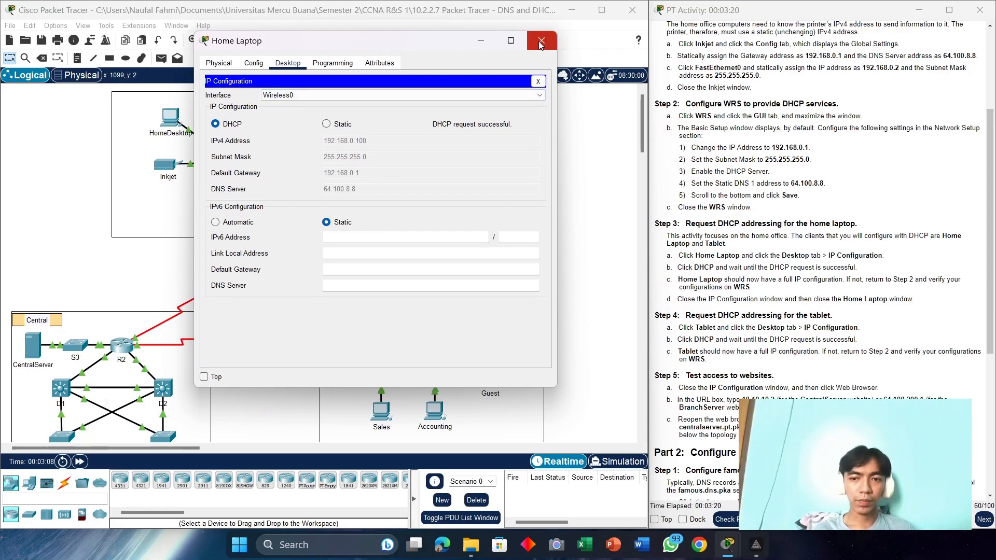
drag(409, 47, 699, 66)
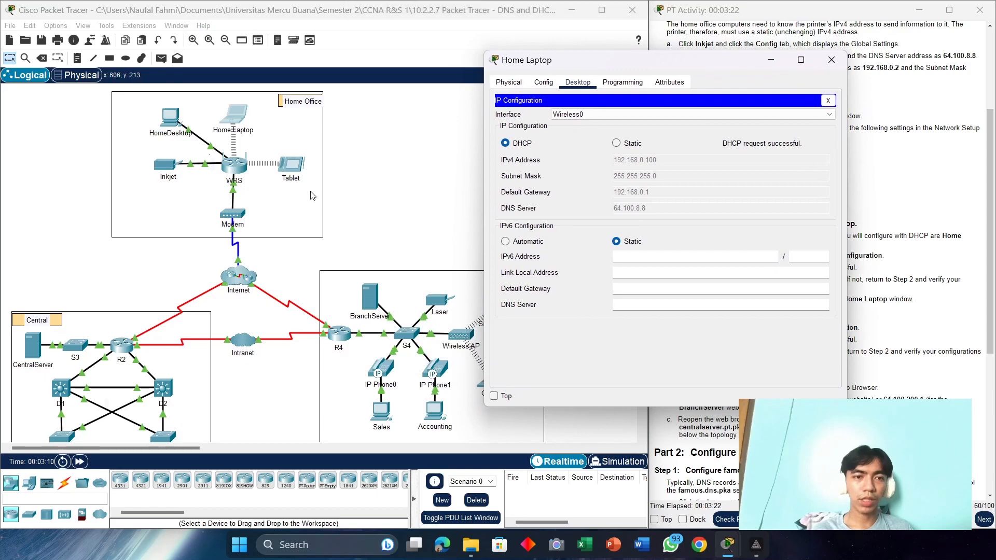
Step: Switch the Tablet's IP configuration to DHCP, obtaining 192.168.0.102
click(295, 168)
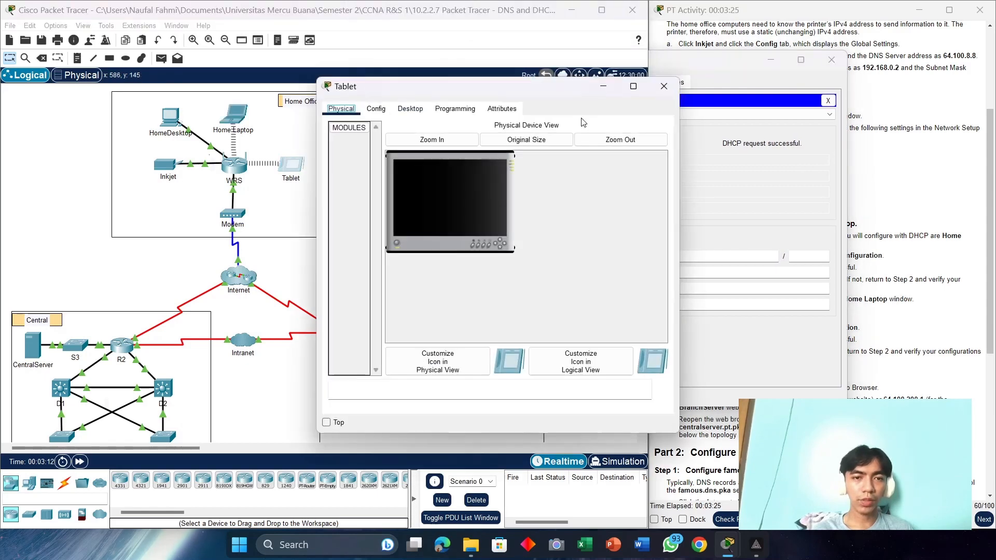
drag(473, 87, 242, 58)
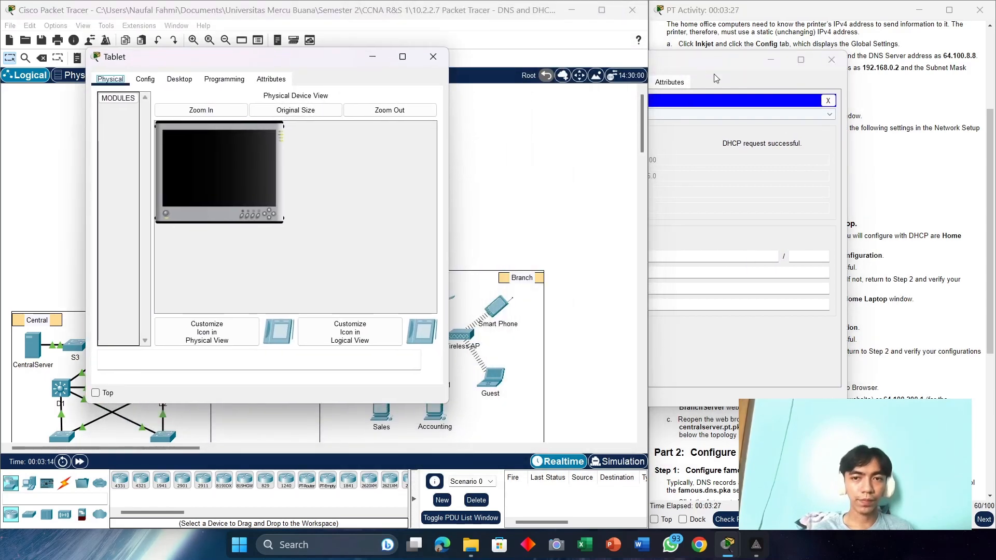
click(689, 70)
drag(690, 70, 626, 57)
click(191, 85)
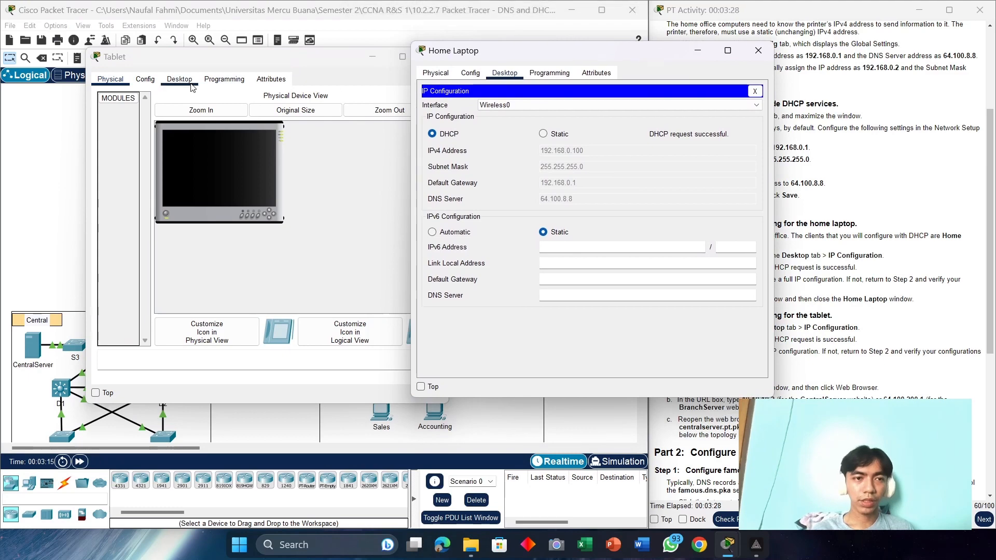
click(131, 122)
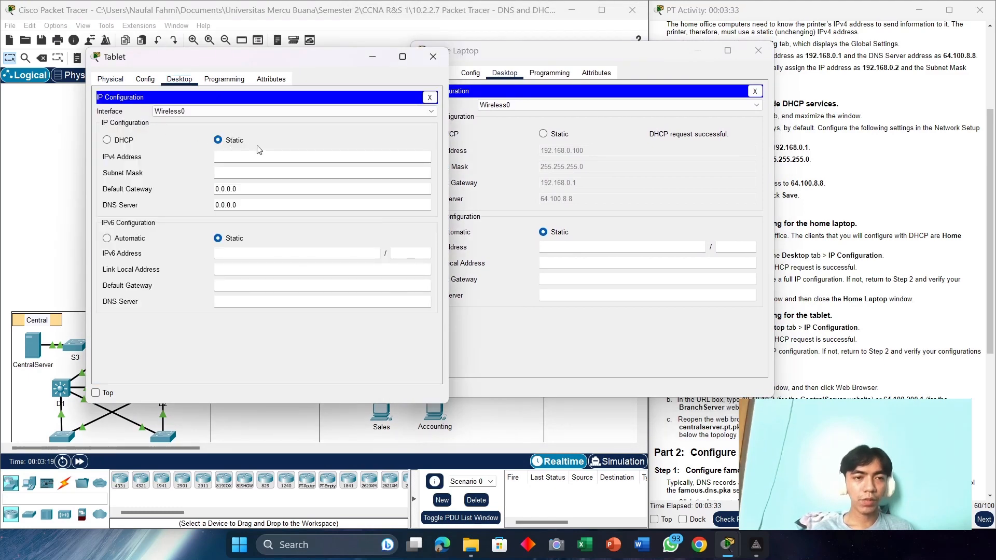
click(124, 144)
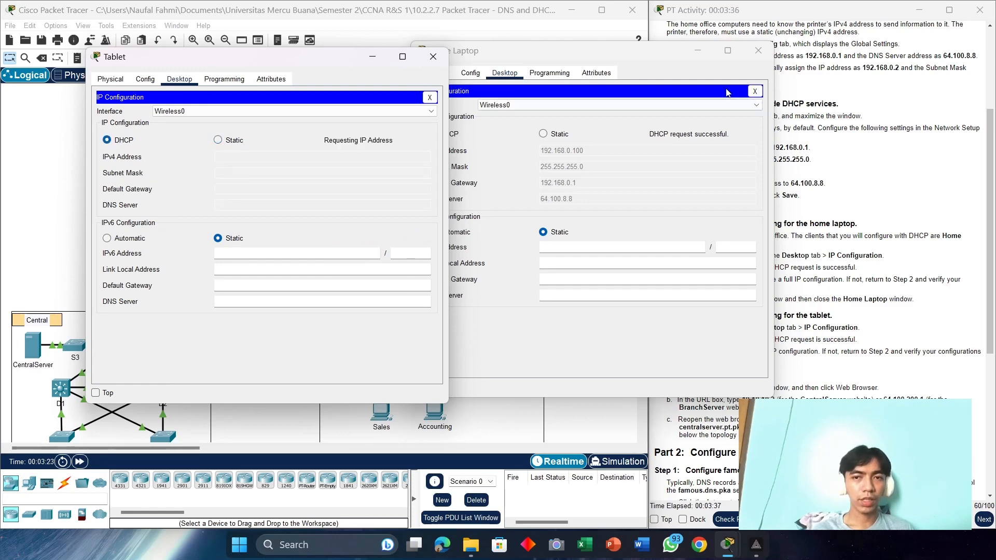
Step: Close the Home Laptop and Tablet device windows
click(698, 50)
mouse_move(251, 57)
mouse_down()
mouse_move(514, 48)
mouse_move(257, 49)
mouse_up()
key(alt+Tab)
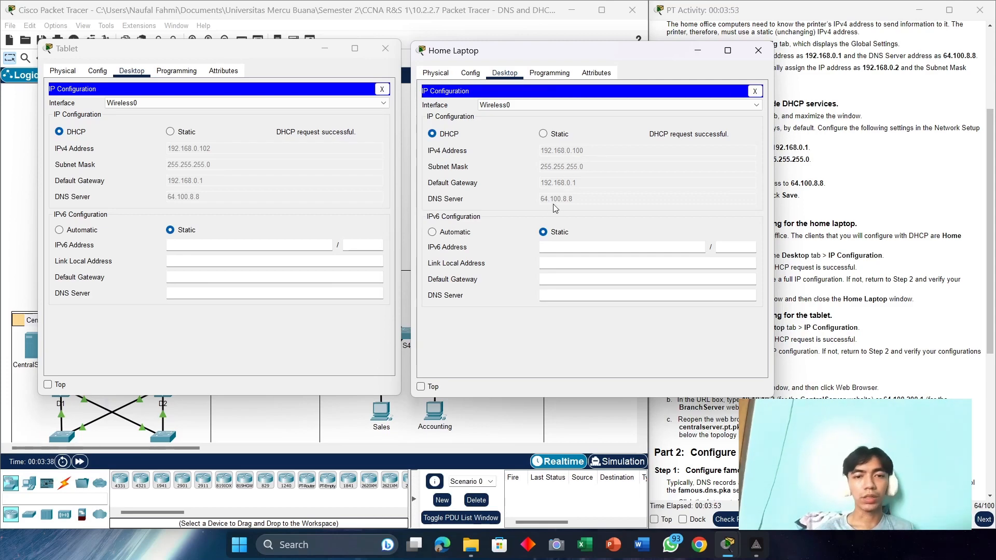
click(758, 50)
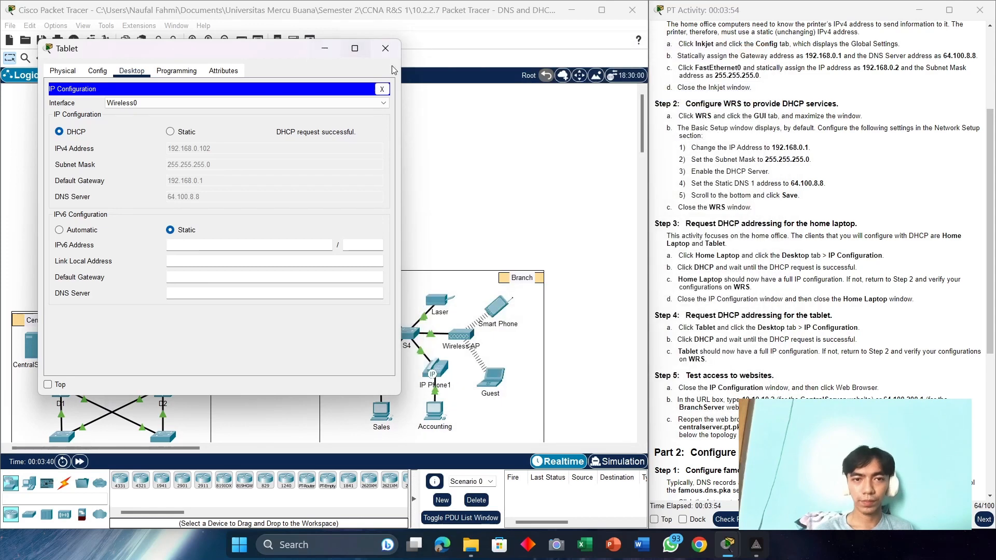
click(384, 49)
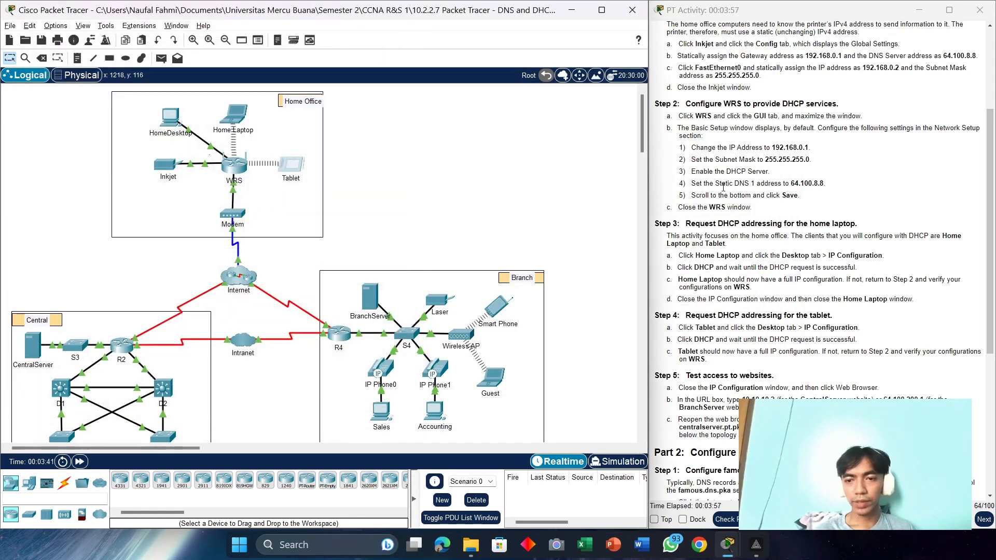
Step: Load the Central Server page at 10.10.10.2 in the Tablet's web browser
scroll(753, 197, down, 3)
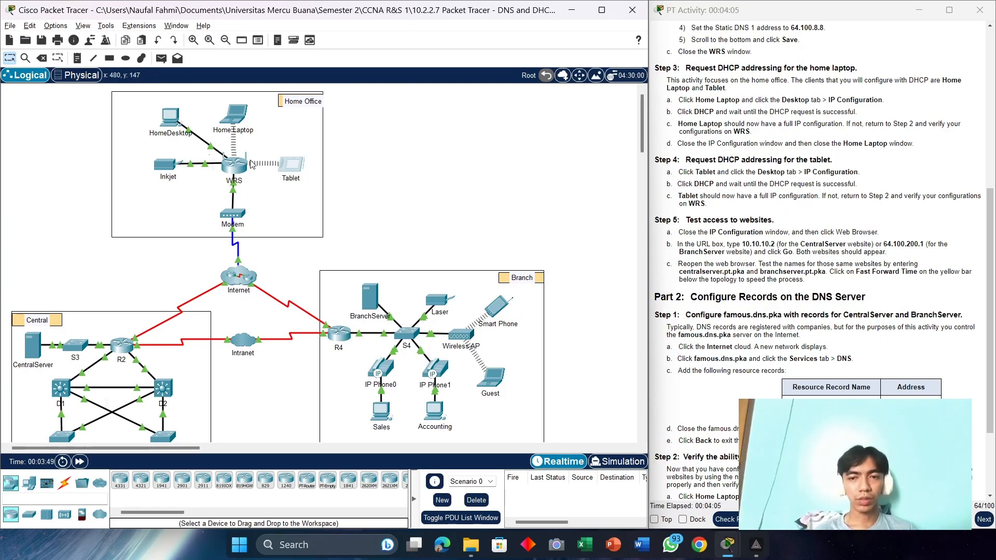
click(286, 170)
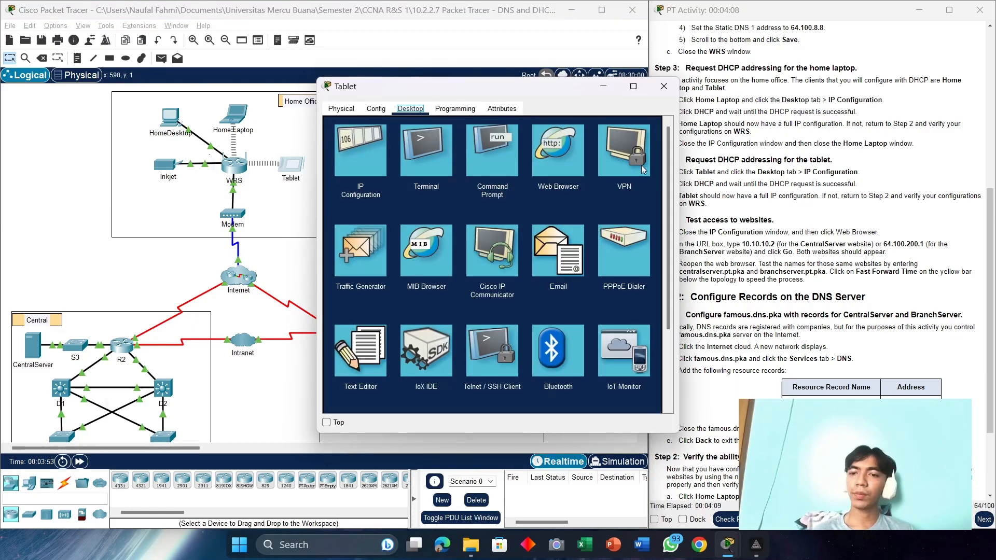
click(564, 167)
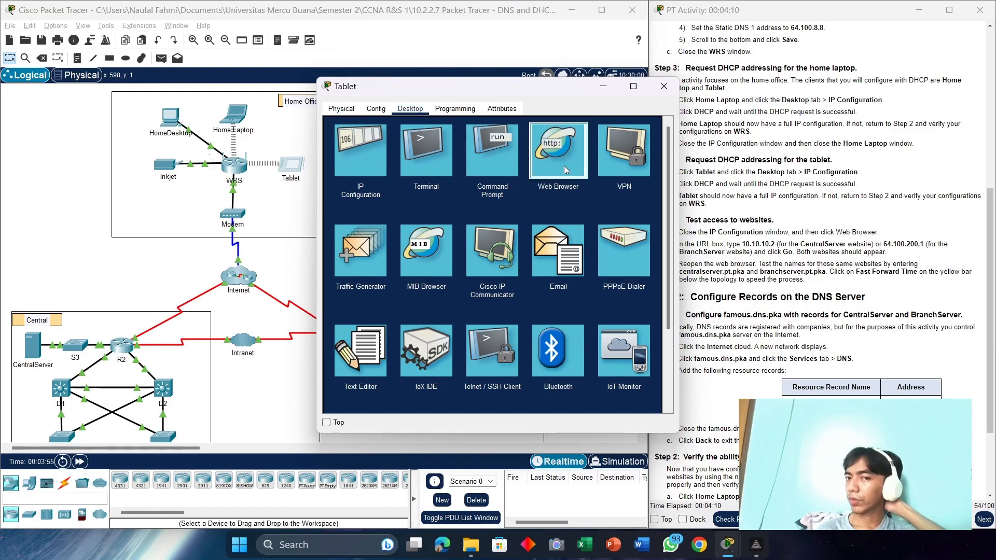
drag(540, 91, 380, 63)
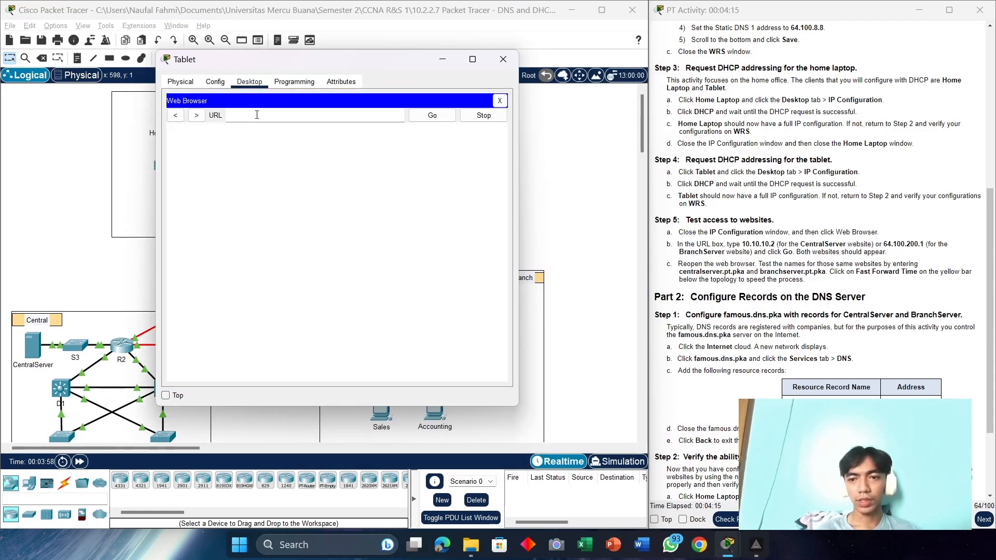
click(257, 115)
text(10.10)
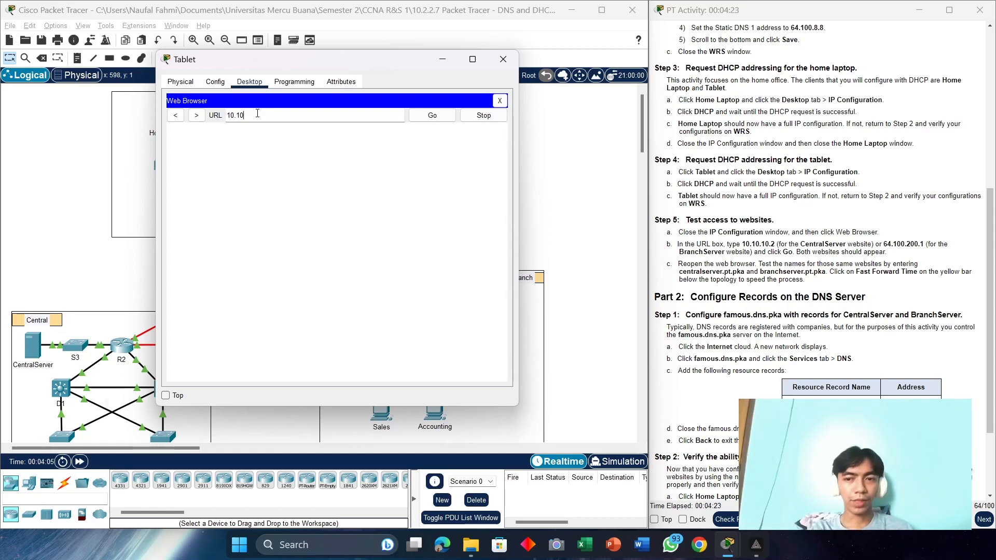
key(BackSpace)
key(BackSpace)
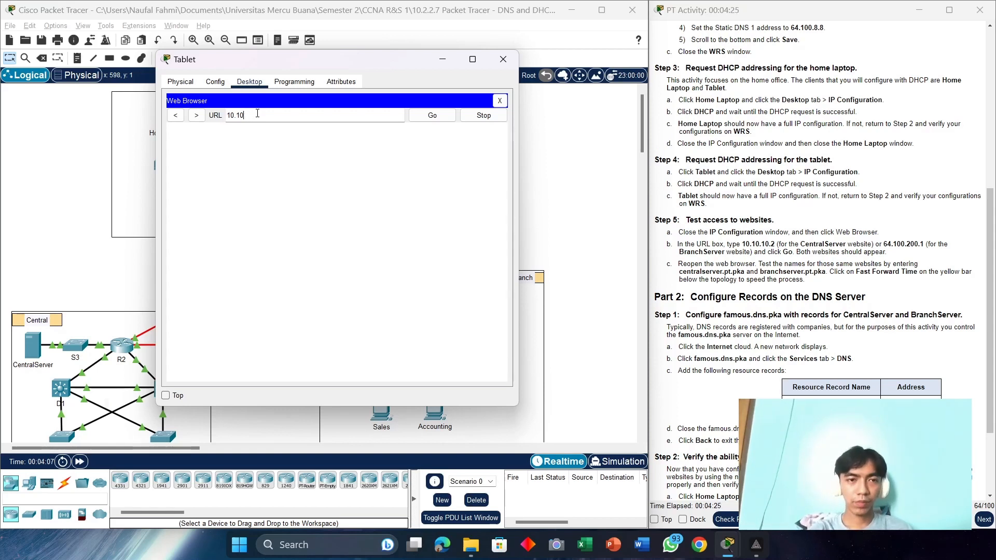
text(.10.2)
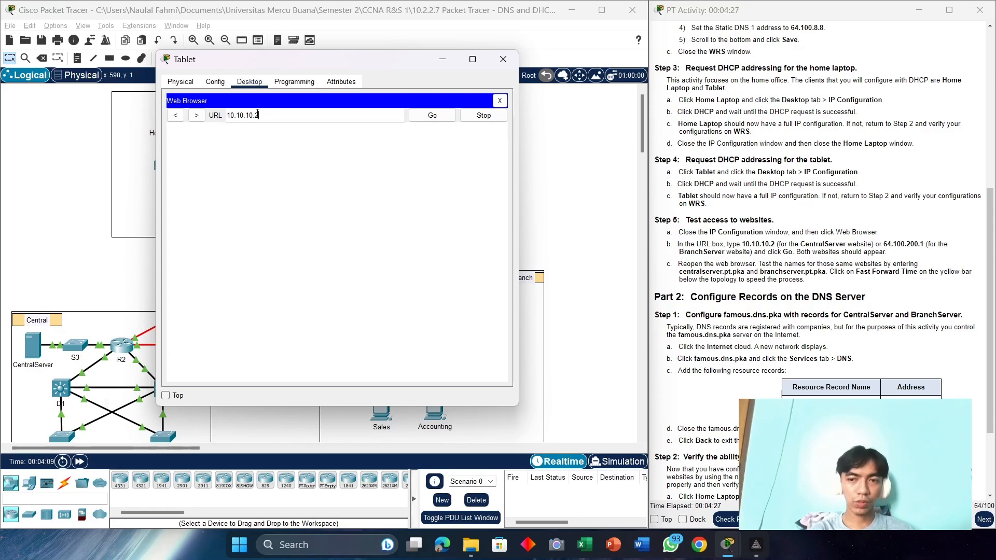
key(Return)
click(432, 115)
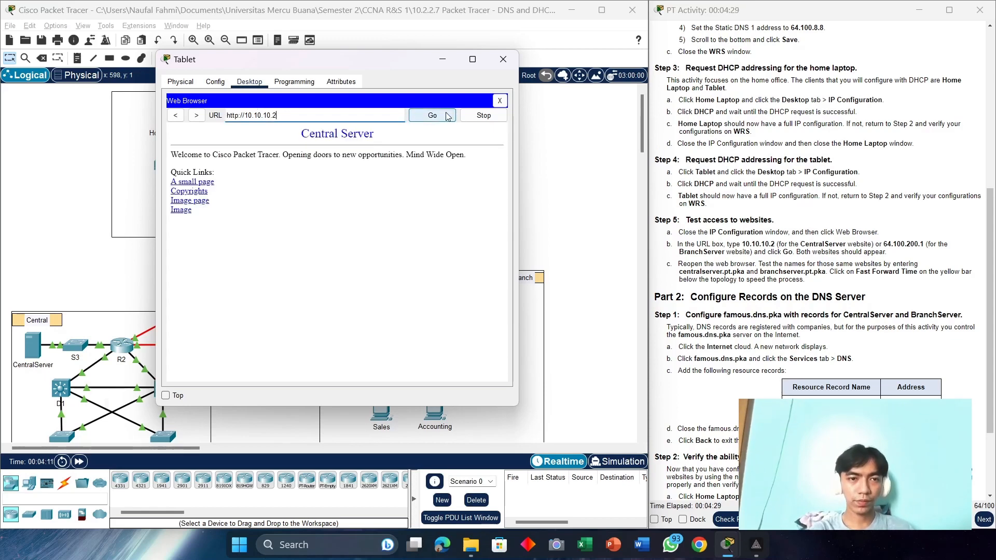
Step: Load the Branch Server page at 64.100.200.1 in the Tablet's browser
drag(398, 70, 551, 62)
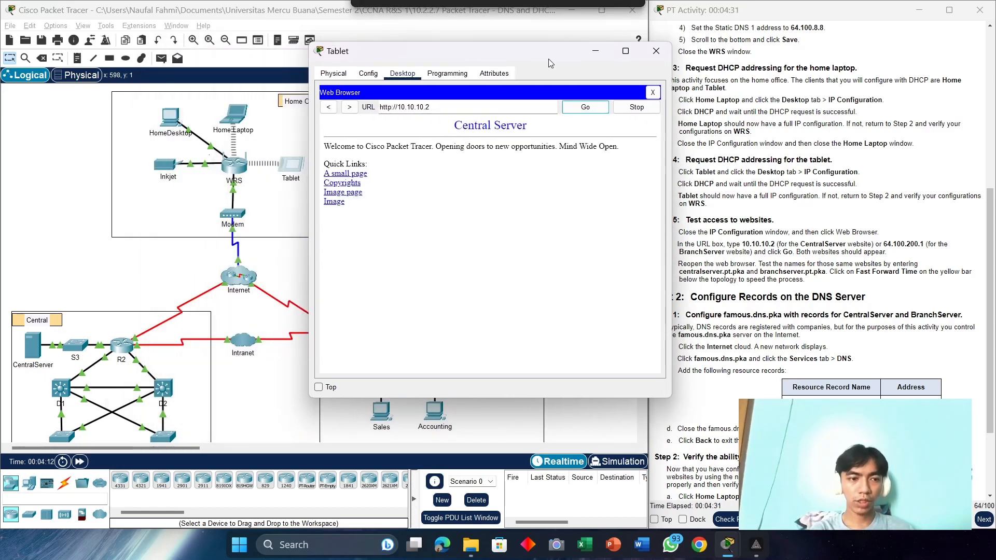
click(497, 104)
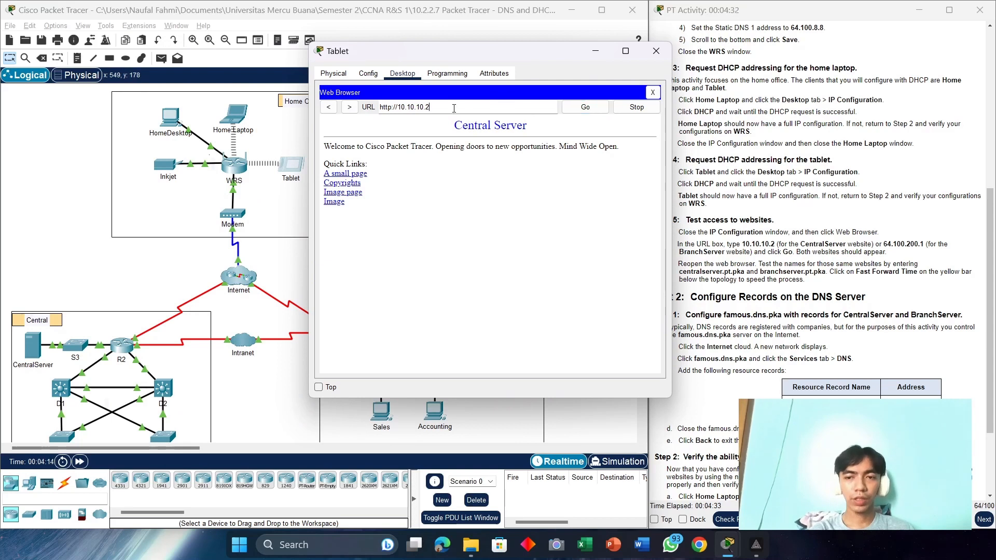
key(ctrl+a)
text(64.)
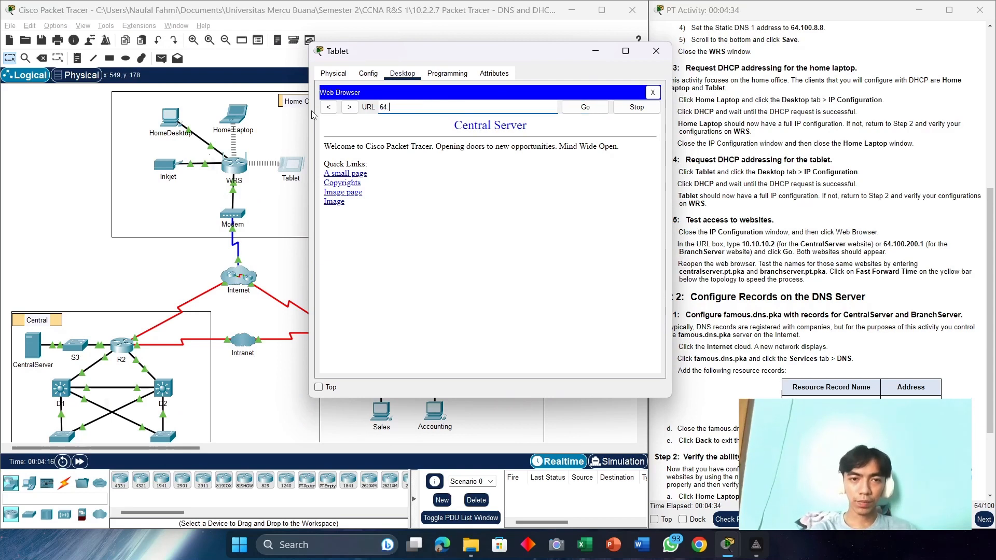
text(100.200.1)
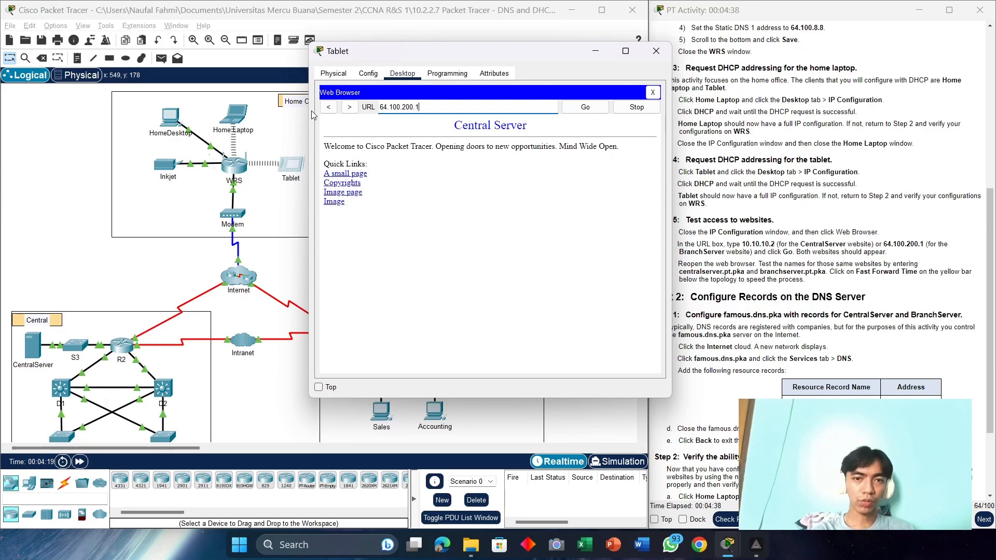
key(Return)
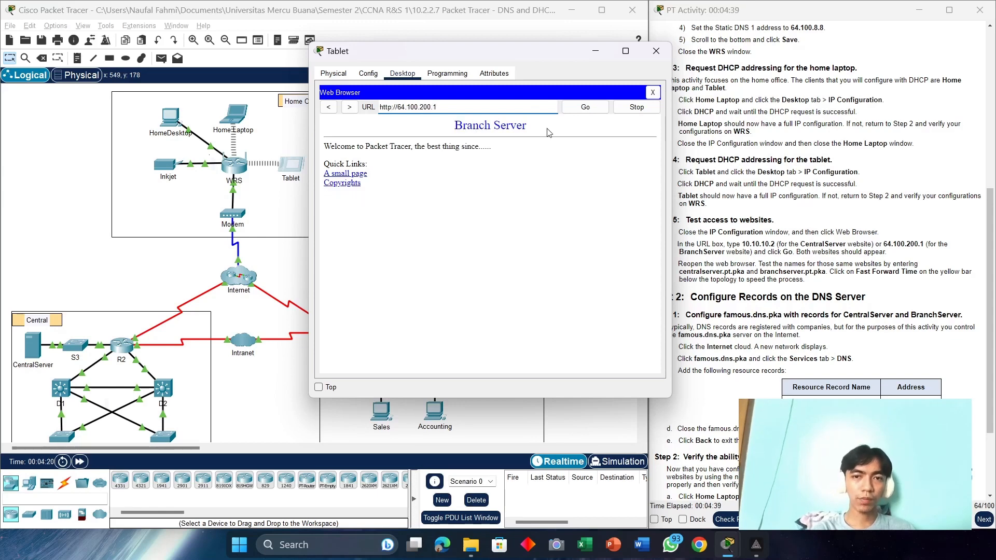
drag(533, 55, 437, 75)
drag(316, 129, 200, 127)
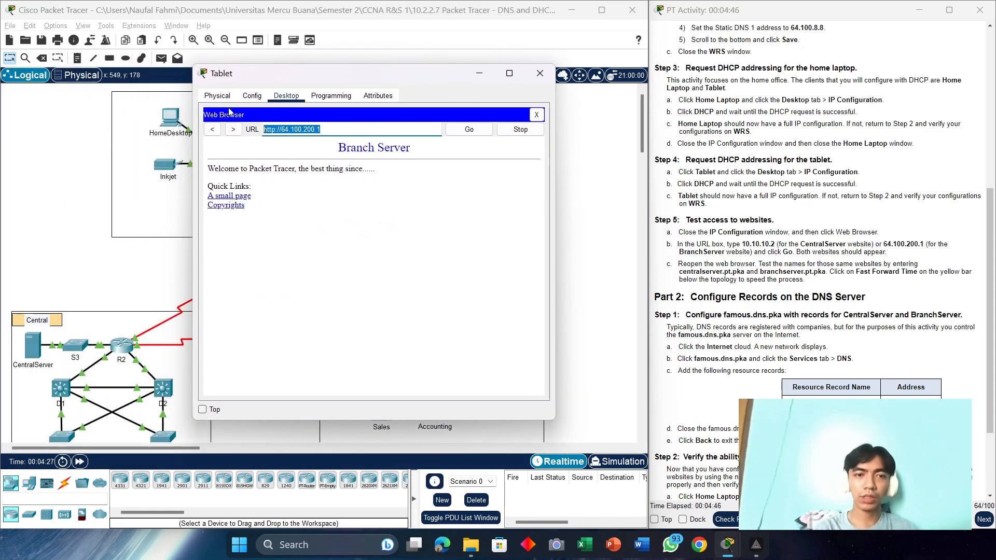
drag(745, 273, 679, 272)
Step: Copy centralserver.pt.pka from the instructions and request it in the Tablet browser
right_click(691, 275)
click(700, 278)
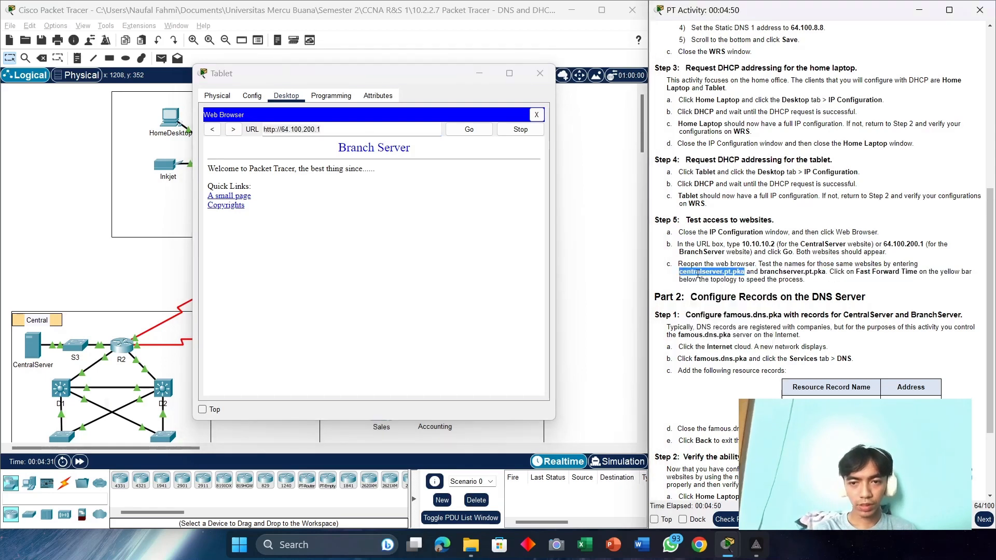
click(356, 133)
key(ctrl+a)
key(ctrl+v)
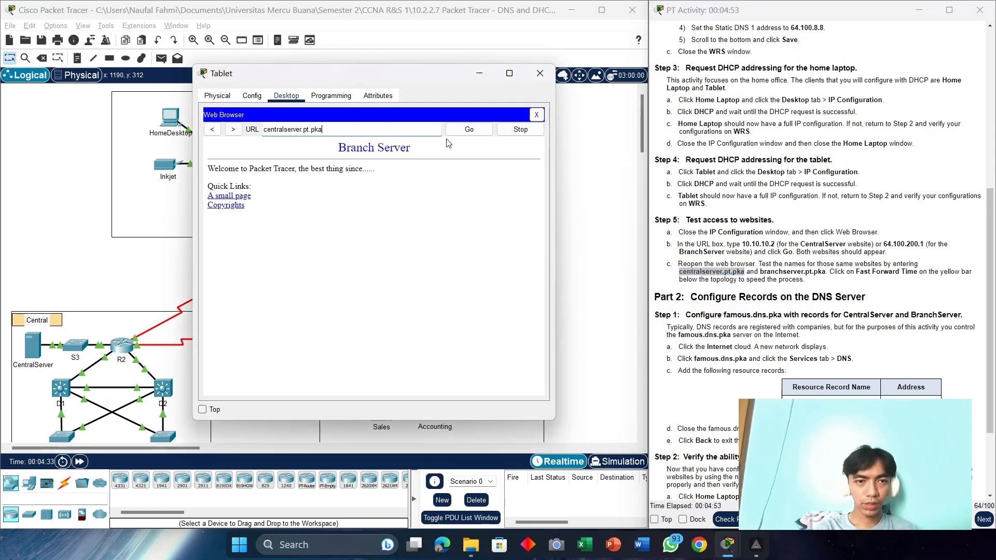
click(473, 129)
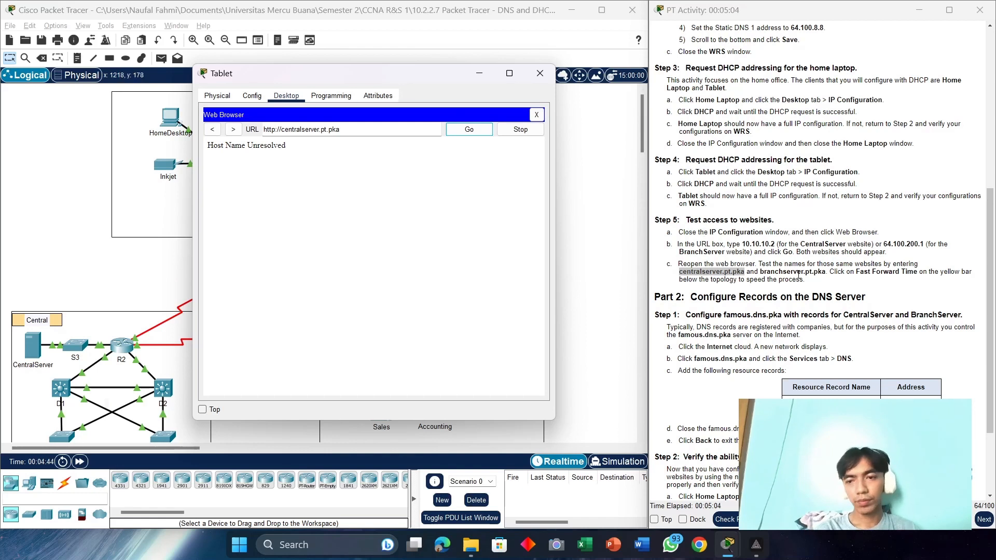
Step: Request branchserver.pt.pka in the Tablet browser the same way, then close the Tablet window
drag(827, 274, 761, 272)
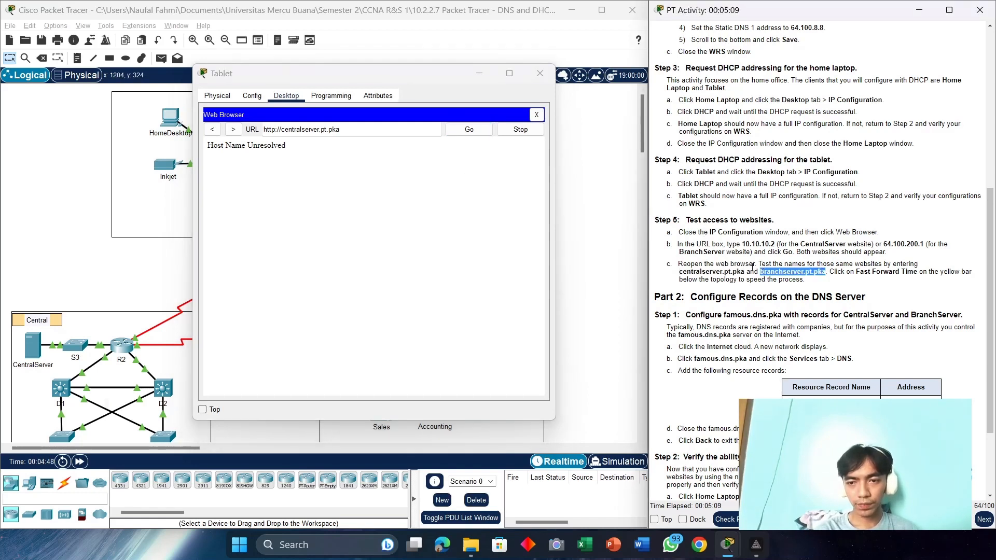
right_click(773, 269)
click(794, 276)
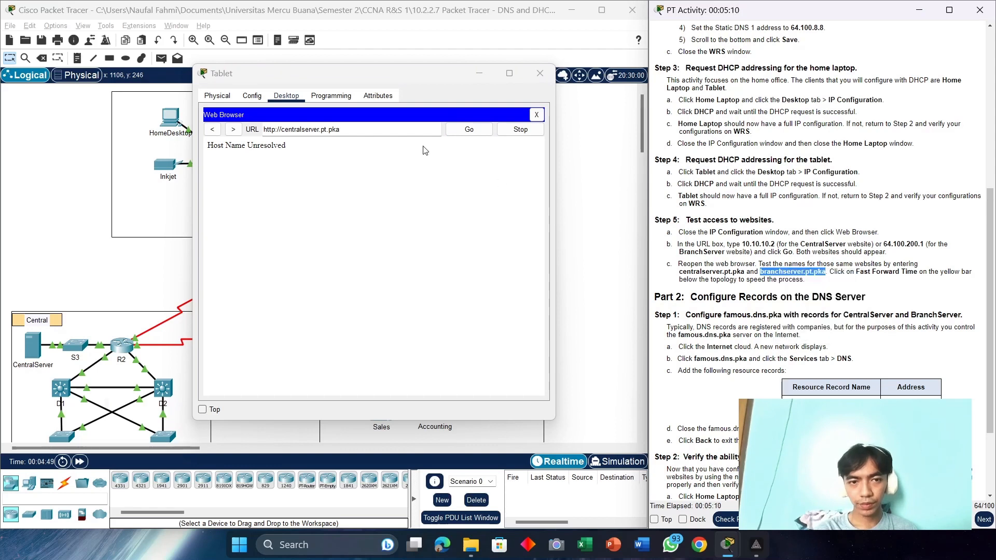
triple_click(354, 126)
key(ctrl+v)
click(469, 131)
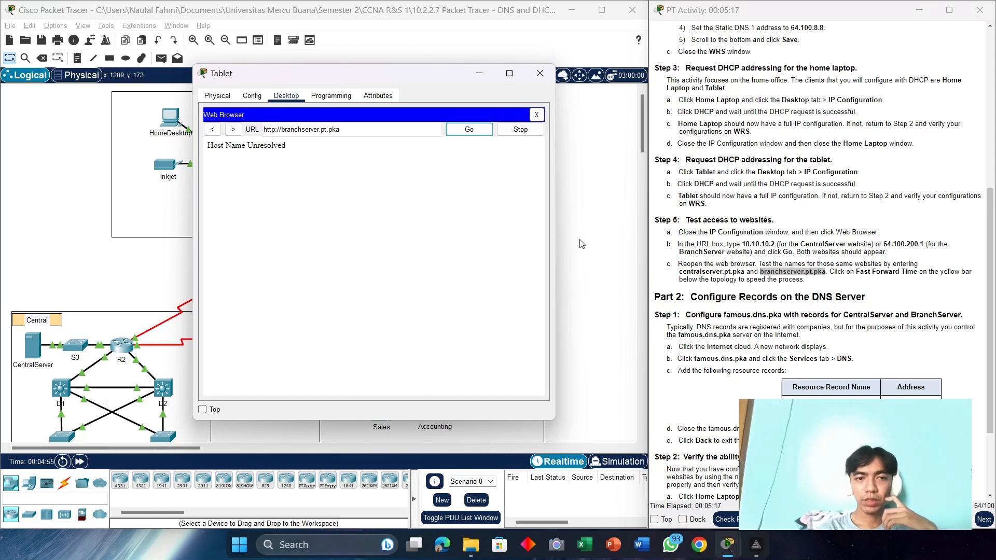
drag(408, 80, 621, 59)
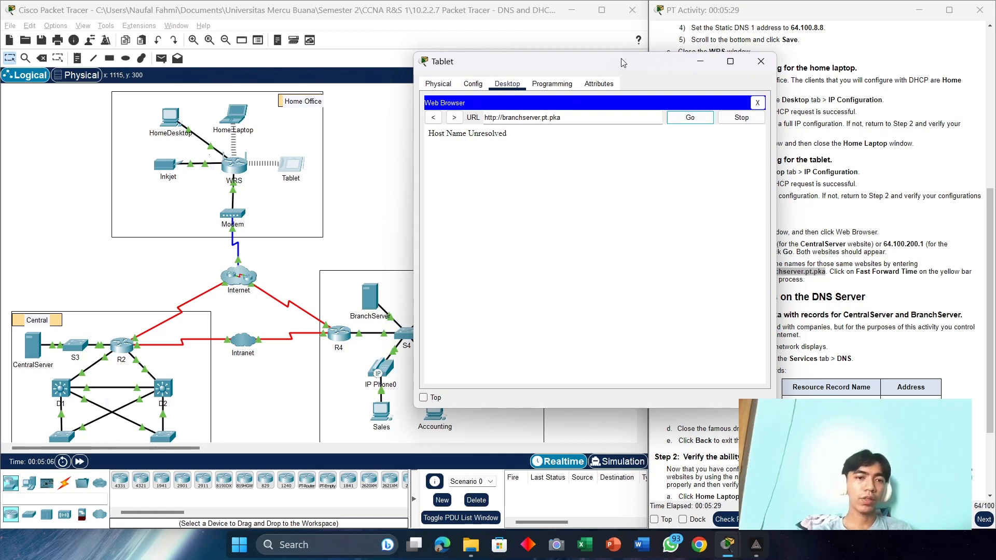
click(760, 62)
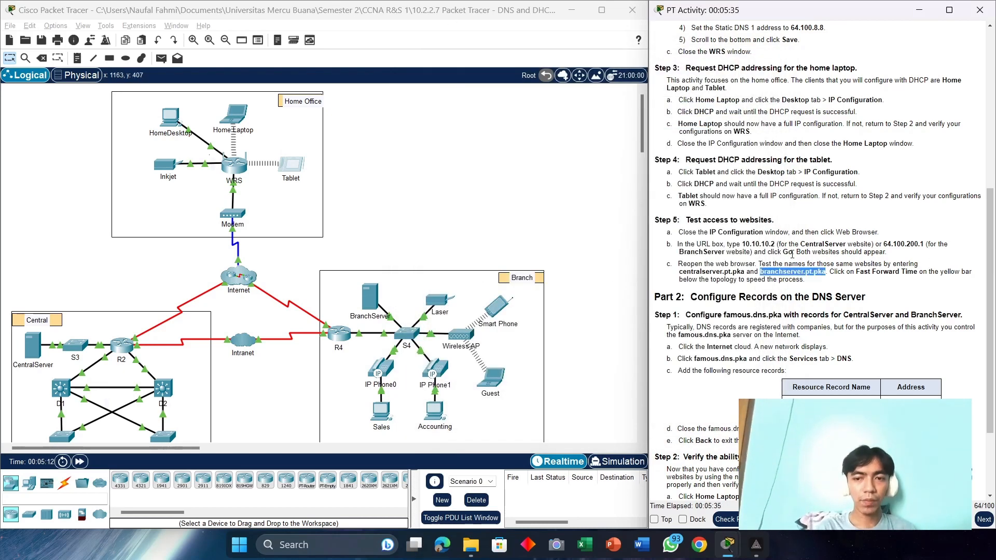
scroll(792, 254, down, 3)
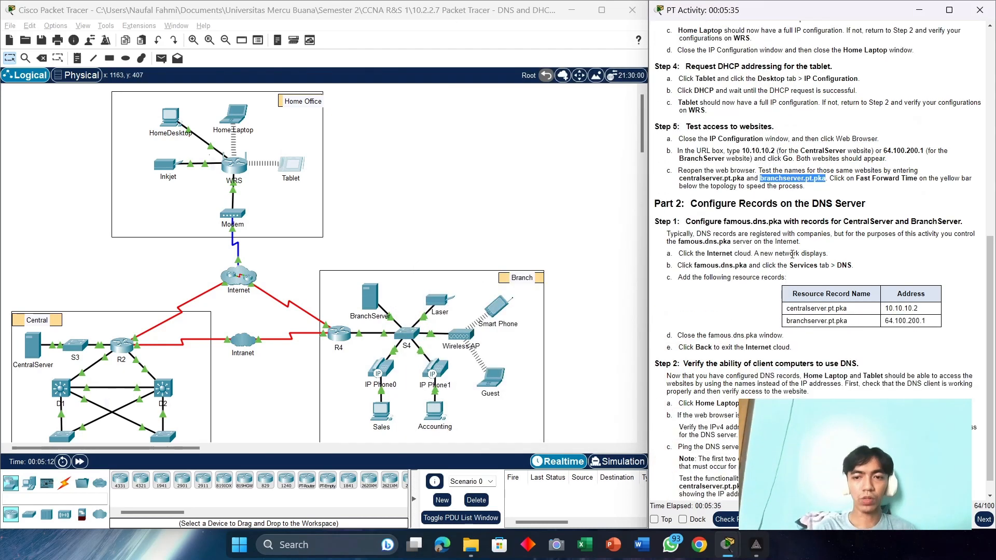
click(239, 281)
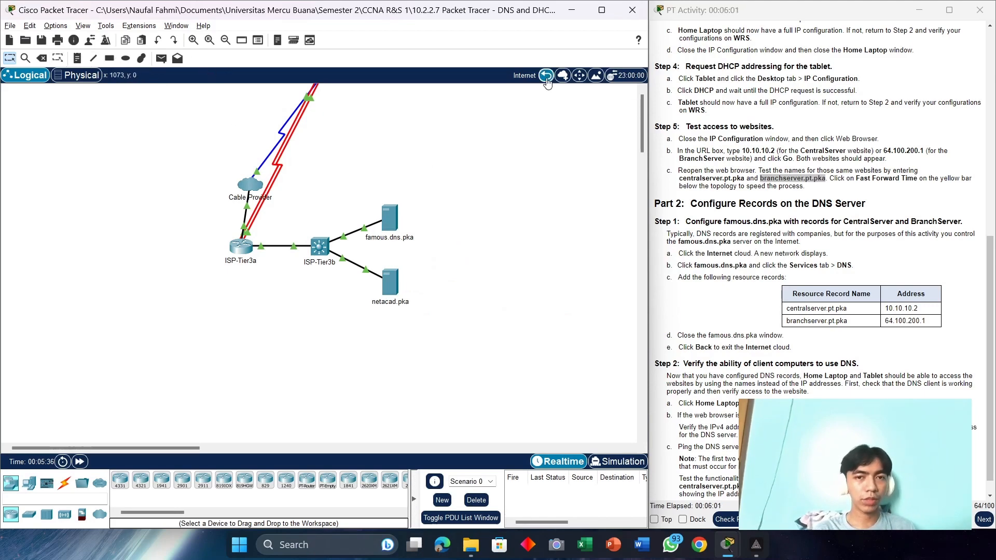
click(546, 76)
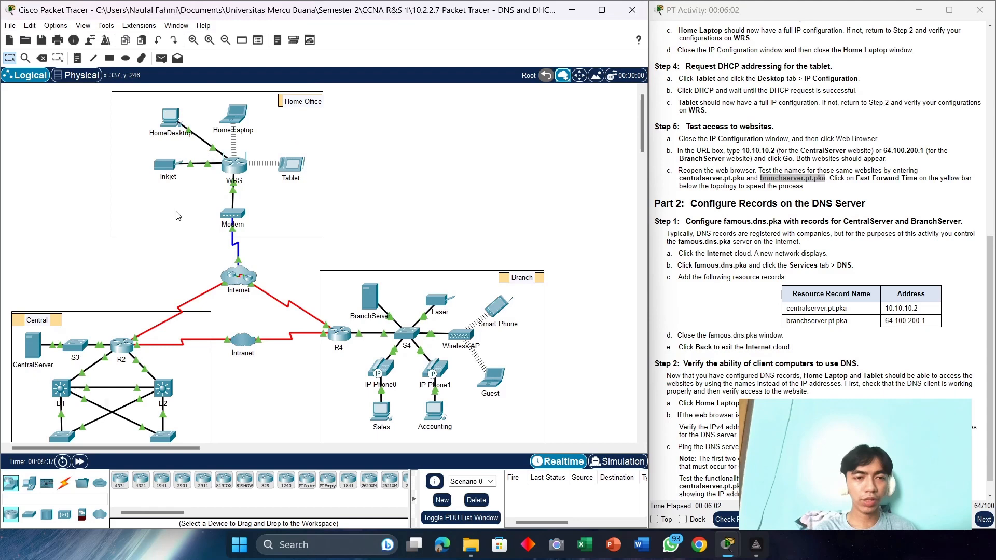
Step: Open the Tablet's Command Prompt and begin typing the nslookup command
click(291, 164)
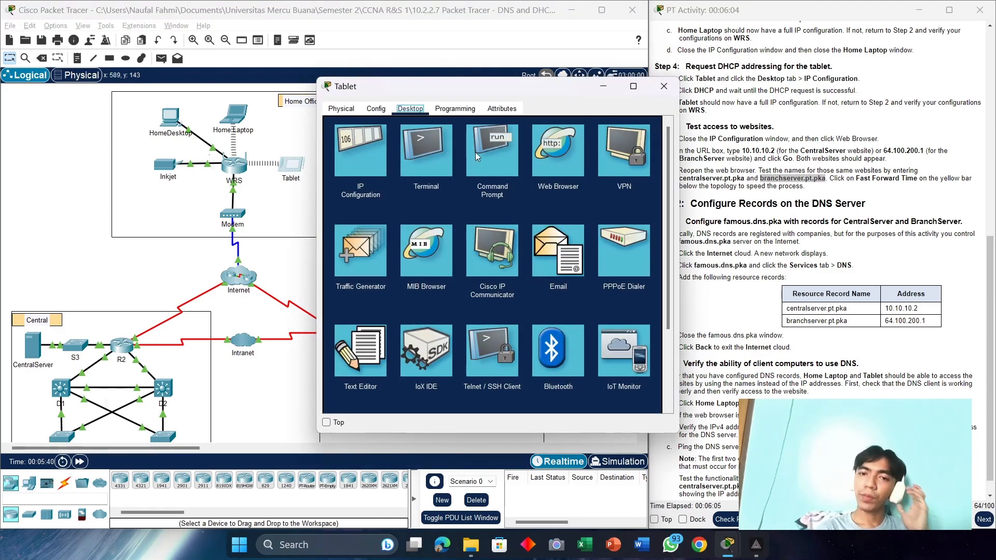
click(490, 150)
drag(525, 89, 469, 67)
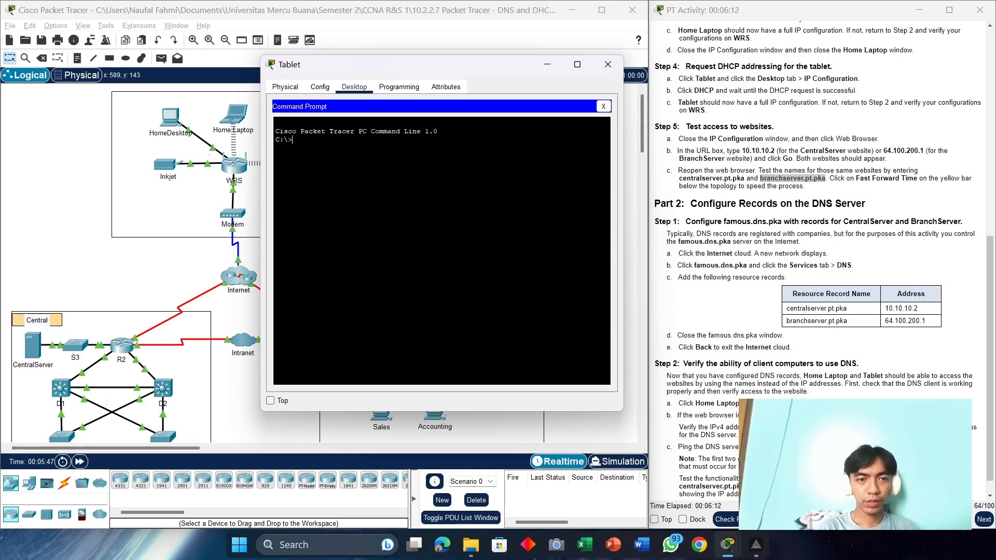
text(nslookup)
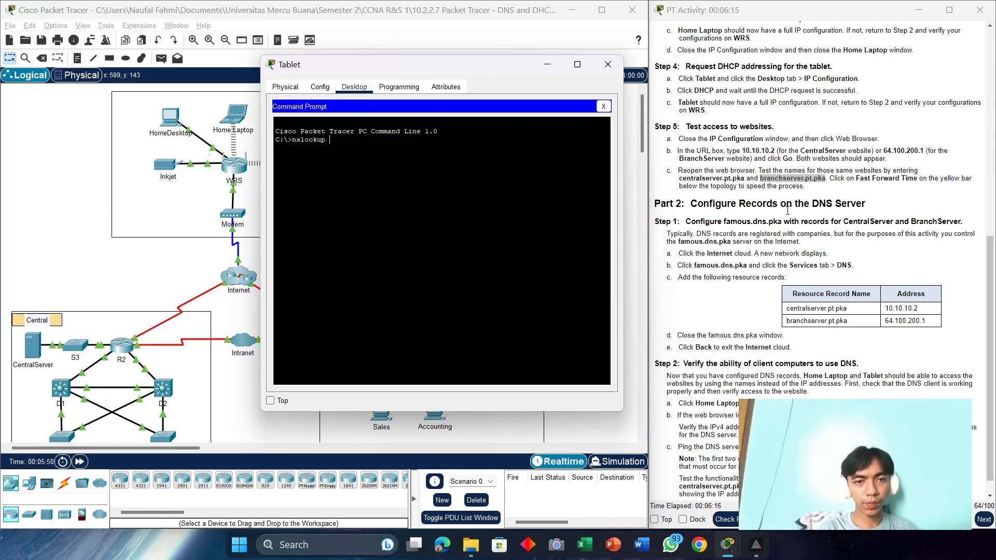
scroll(825, 252, down, 1)
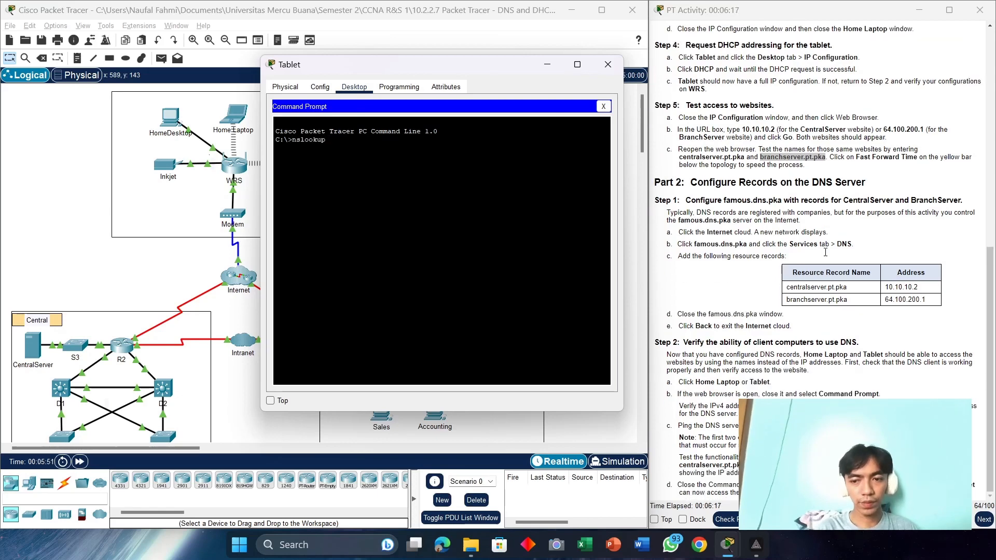
Step: Run nslookup centralserver.pt.pka and highlight the Non-existent domain reply from 64.100.8.8
drag(747, 465, 679, 465)
right_click(679, 465)
click(711, 474)
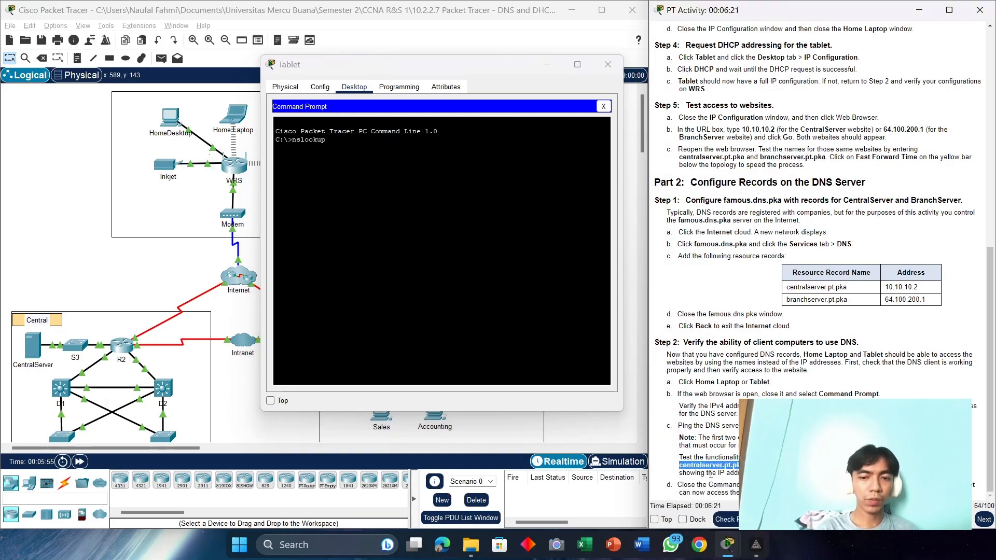
click(330, 139)
right_click(345, 143)
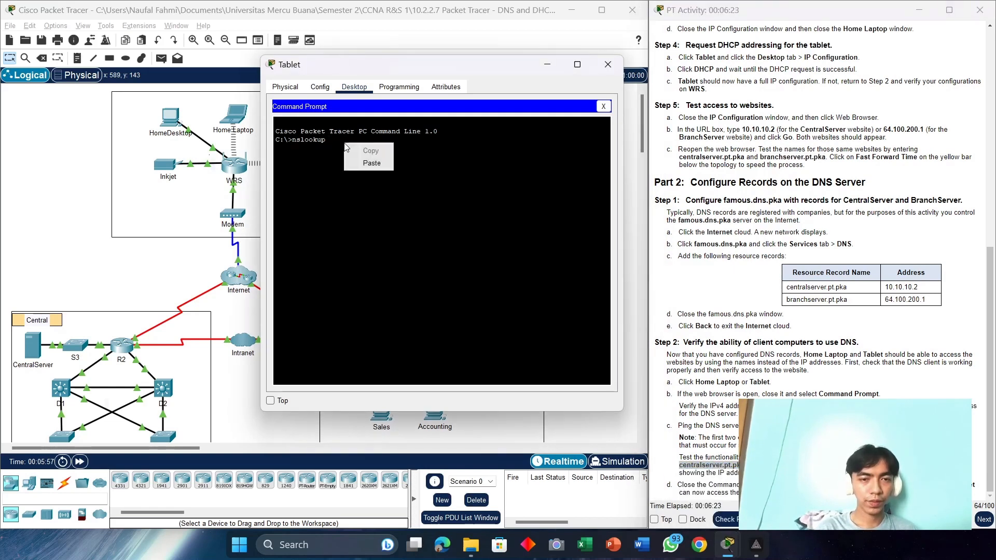
click(369, 159)
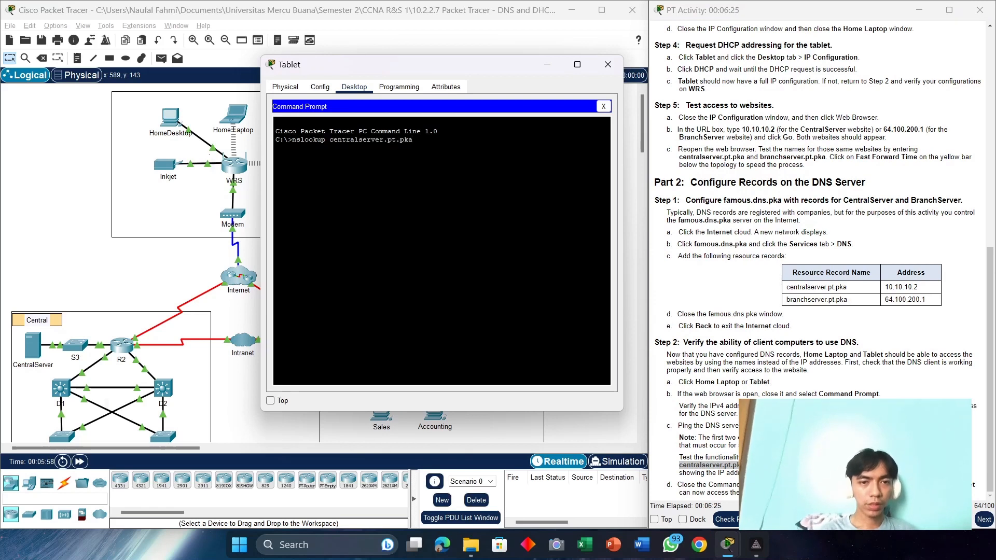
key(Return)
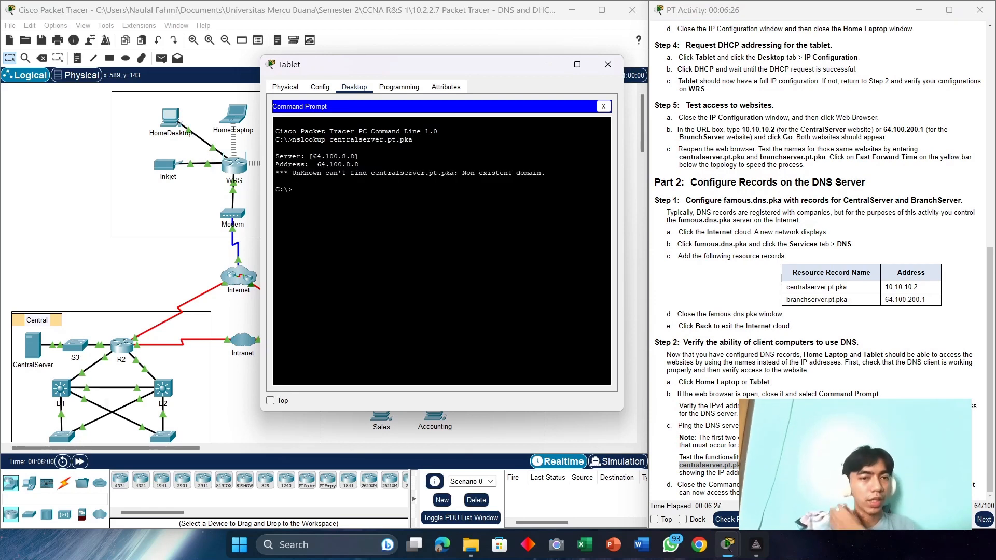
drag(359, 163, 318, 164)
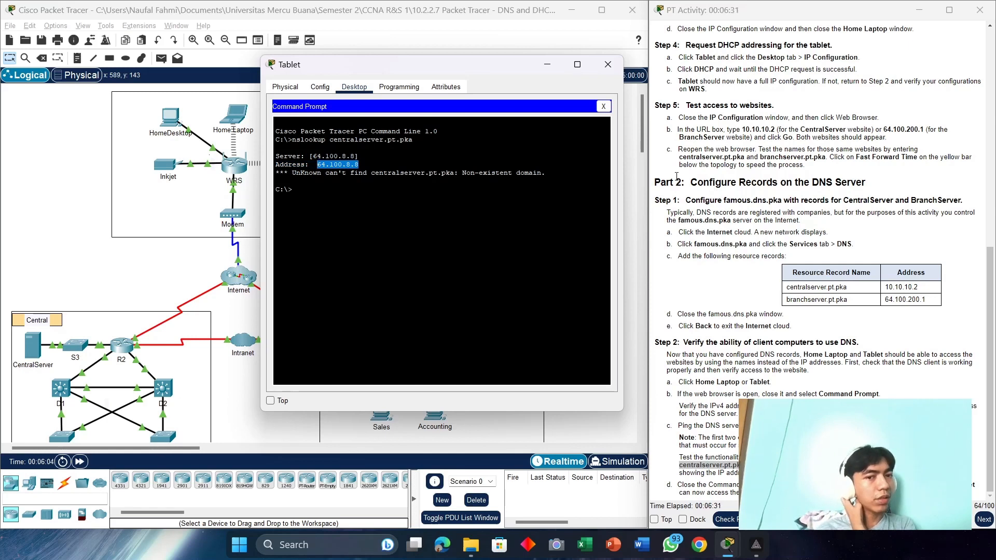
drag(545, 173, 276, 173)
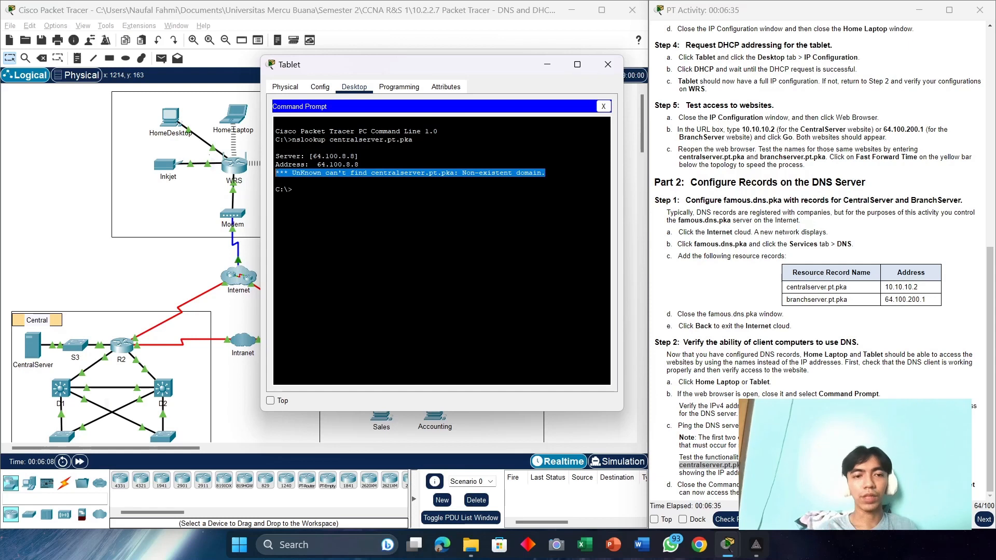
click(303, 192)
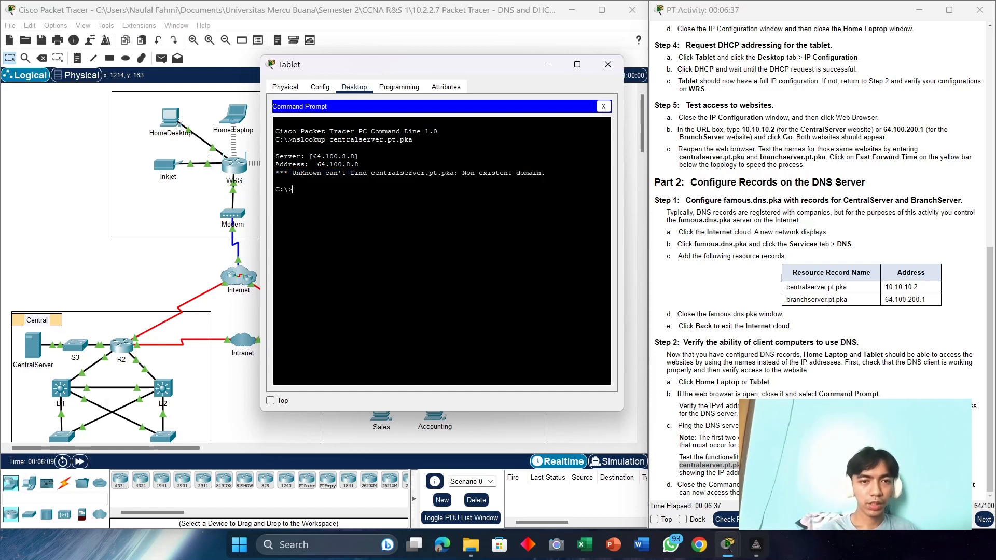
Step: Run nslookup branchserver.pt.pka and highlight its Non-existent domain error from 64.100.8.8
text(nsloo)
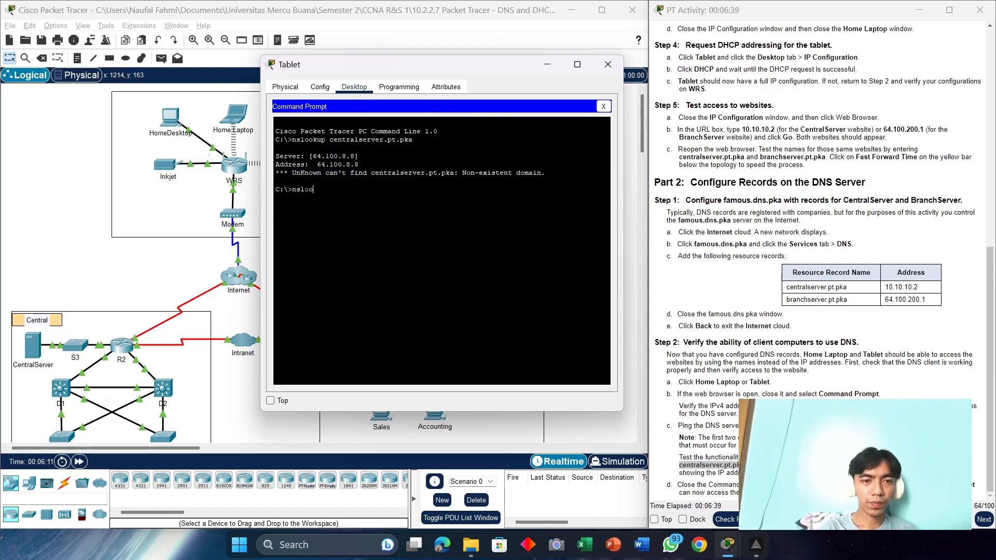
text(kup)
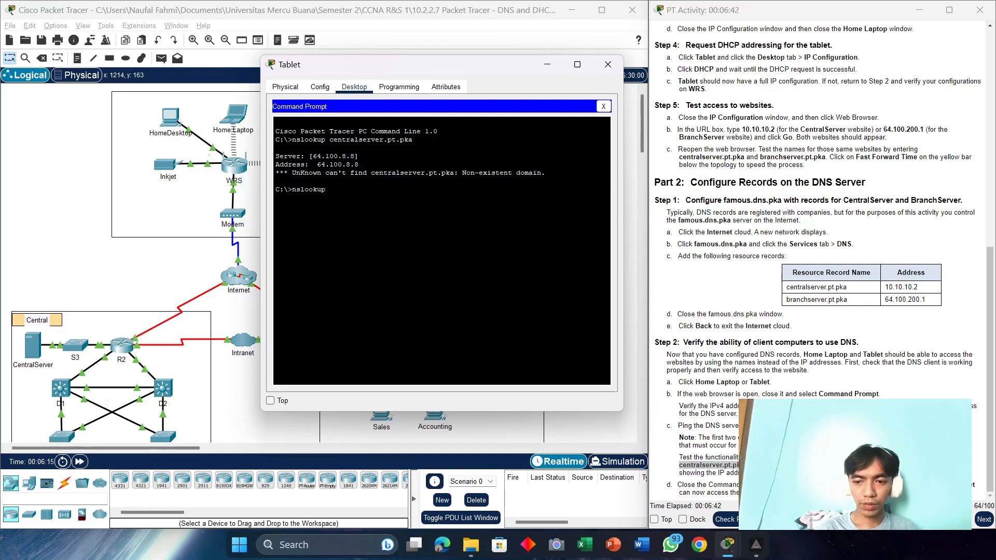
click(747, 465)
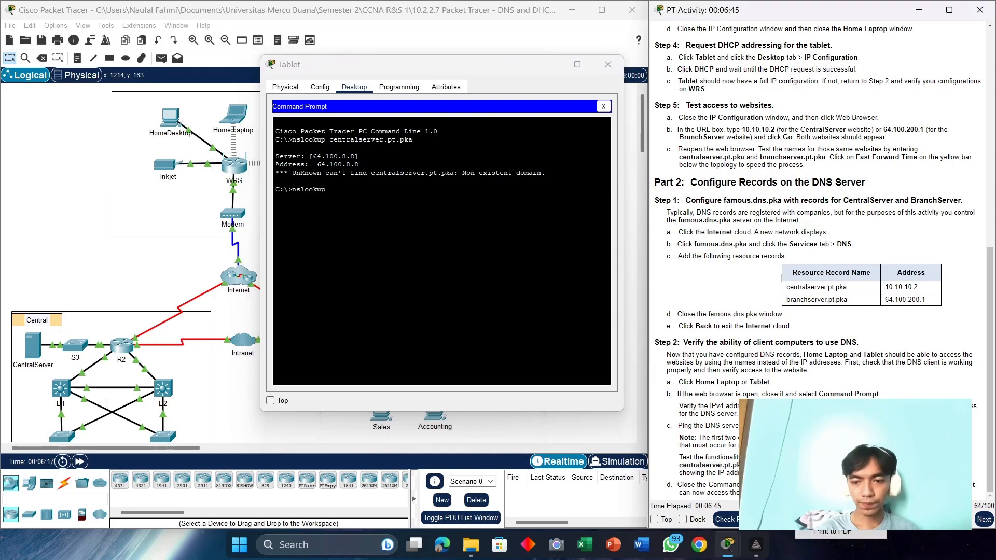
click(357, 193)
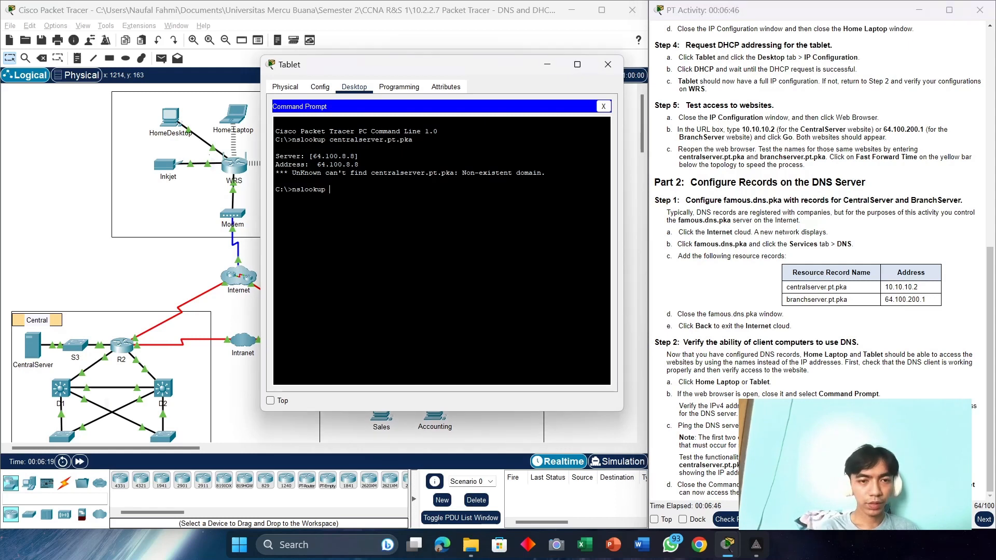
right_click(356, 193)
click(383, 210)
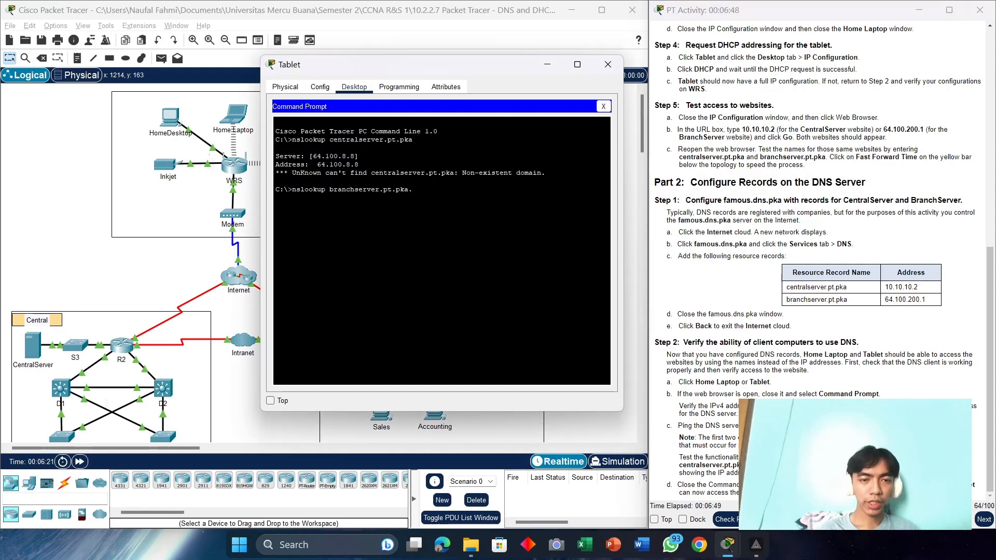
key(Return)
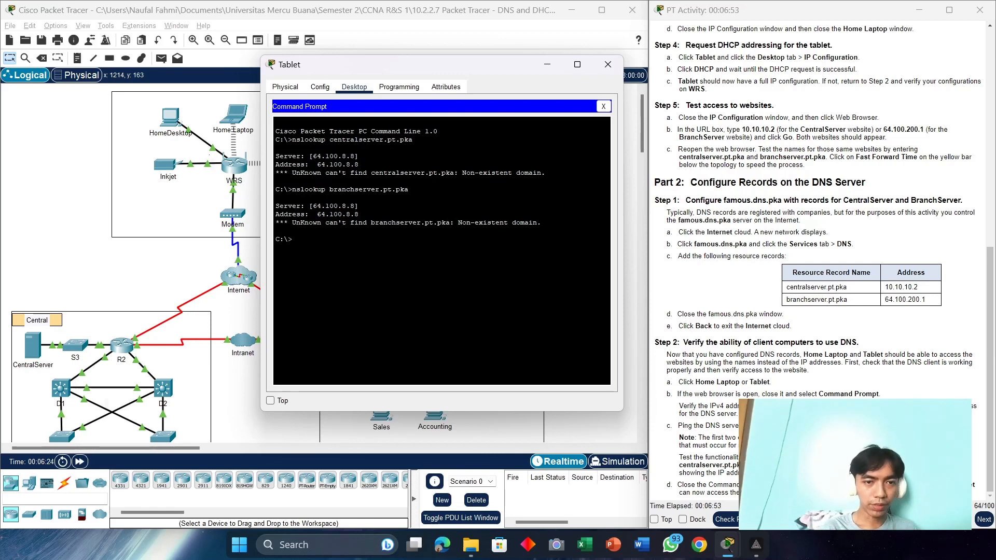
drag(358, 214, 321, 214)
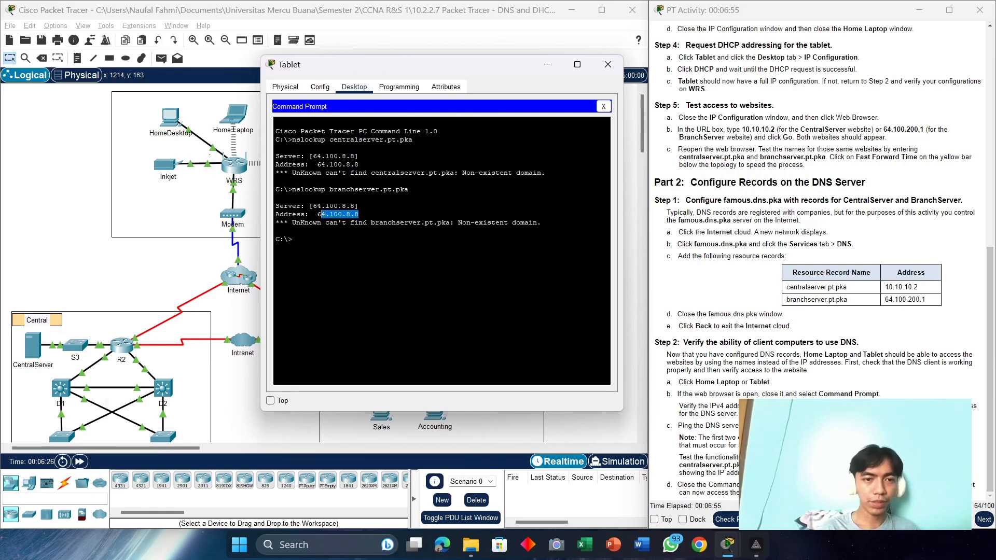
click(359, 215)
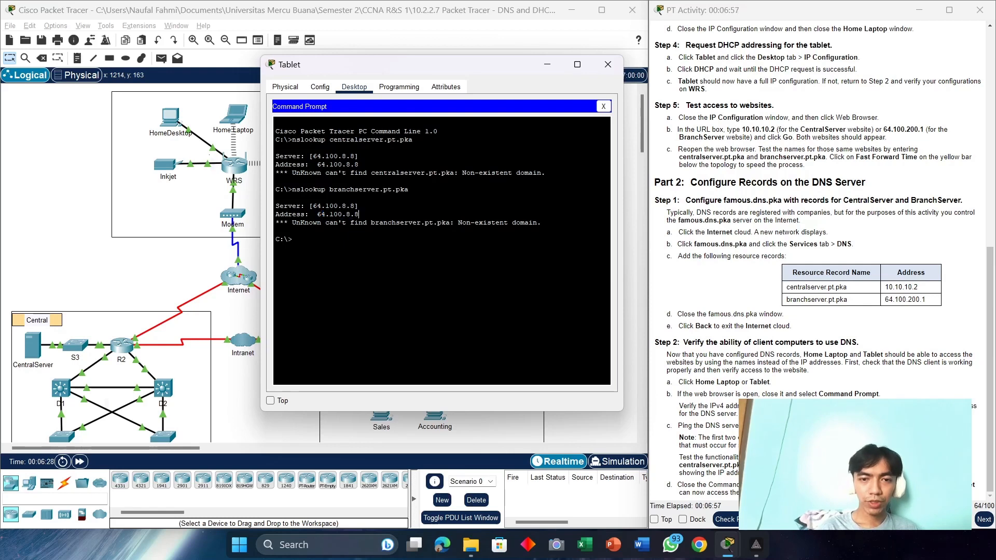
drag(541, 223, 279, 222)
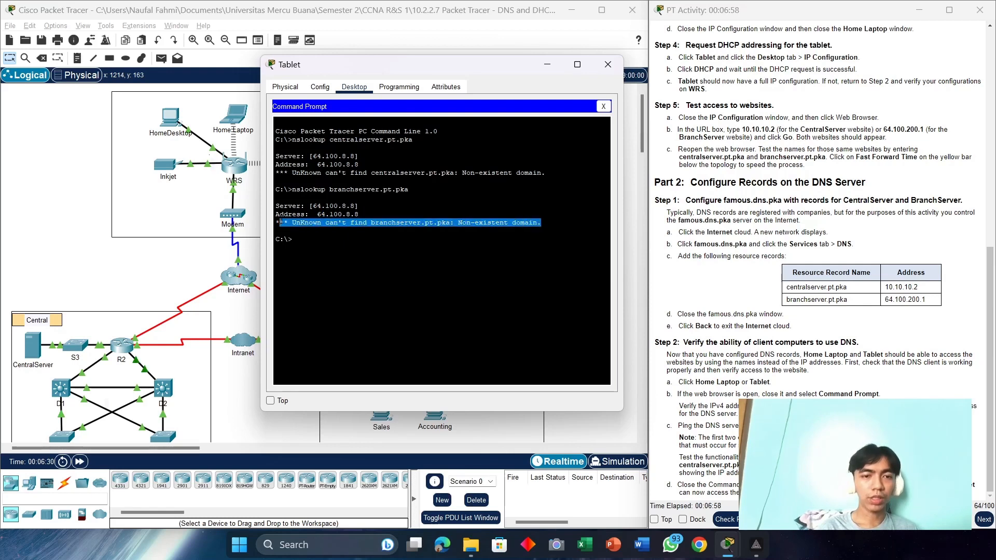
Step: Close the Tablet window and go inside the Internet cloud
click(609, 64)
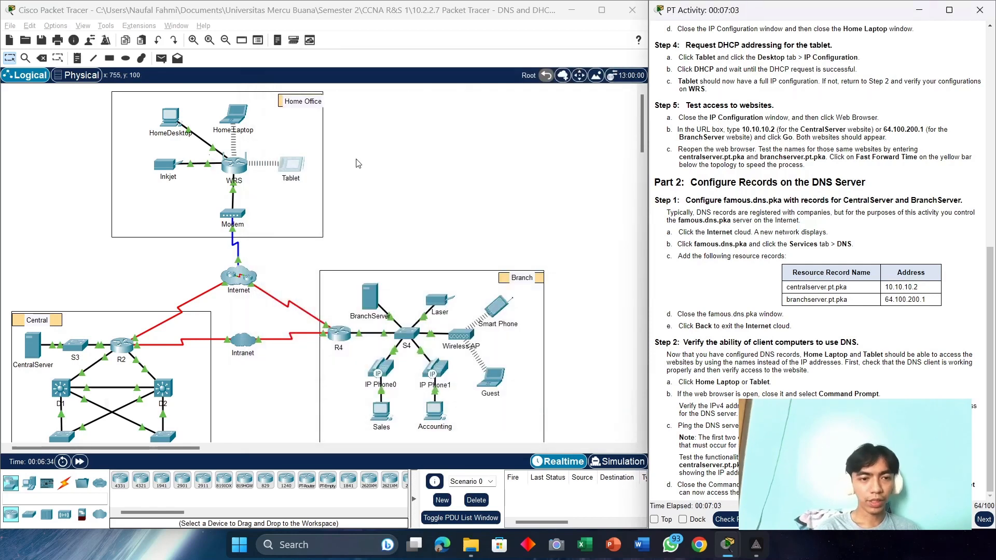
click(237, 283)
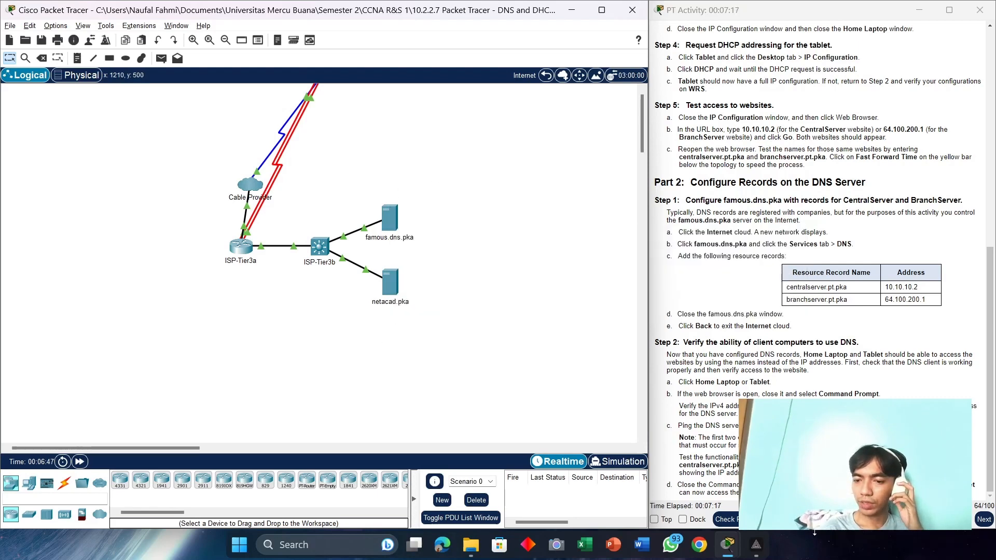
drag(814, 529, 814, 332)
scroll(788, 166, down, 3)
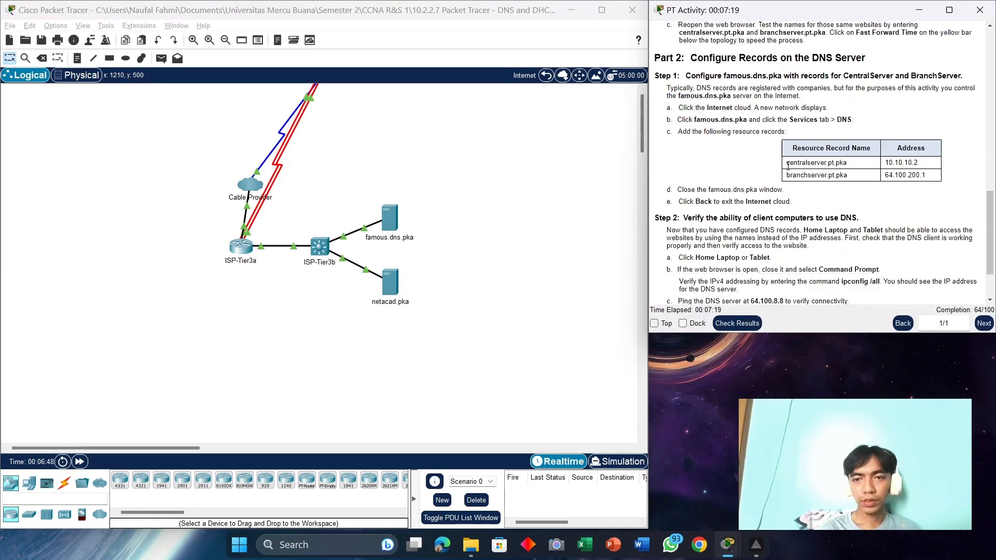
scroll(787, 166, down, 1)
Step: Show the famous.dns.pka server's DNS service with its four existing records
click(390, 218)
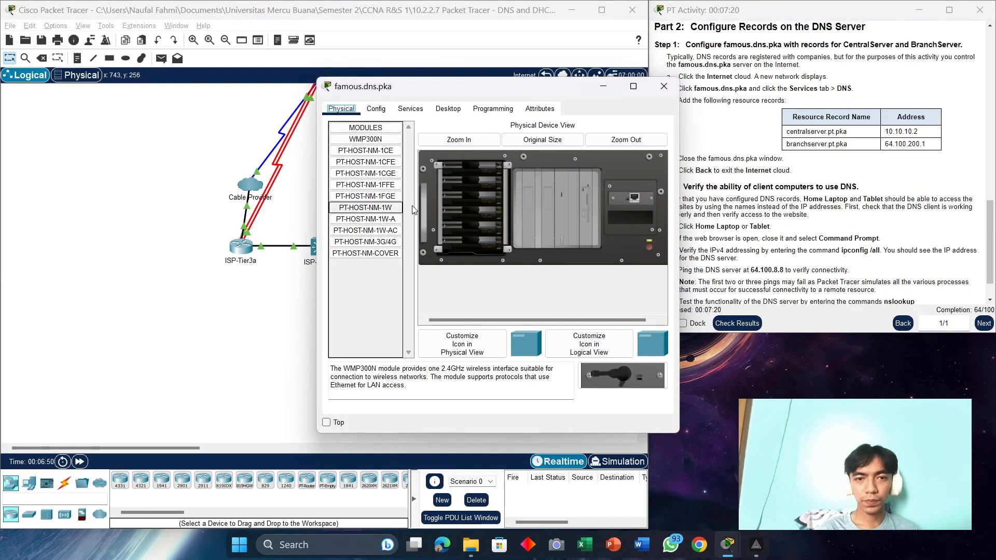
drag(401, 86, 290, 78)
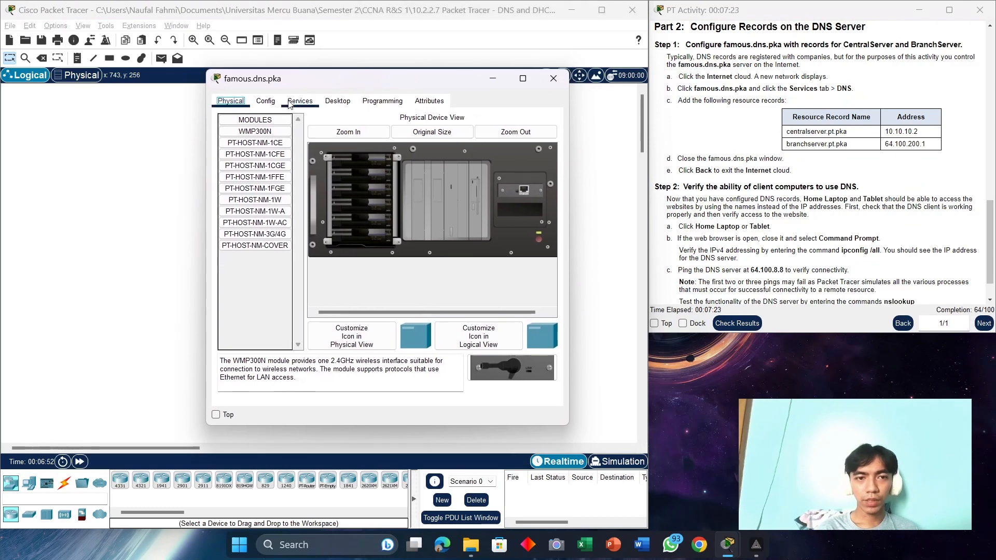
click(298, 101)
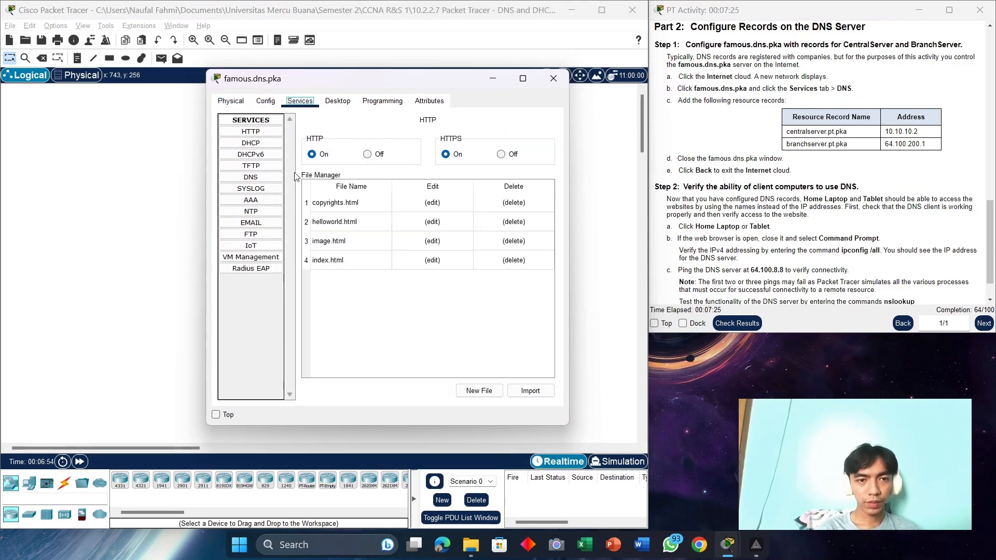
click(275, 178)
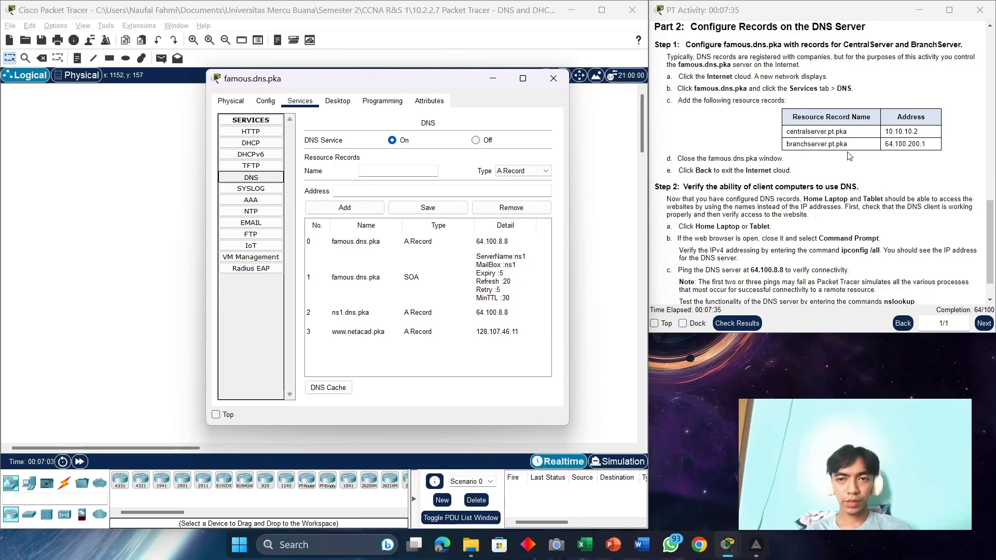
Step: Add an A record named centralserver.pt.pka, copied from the instructions, with address 10.10.10.2
click(399, 172)
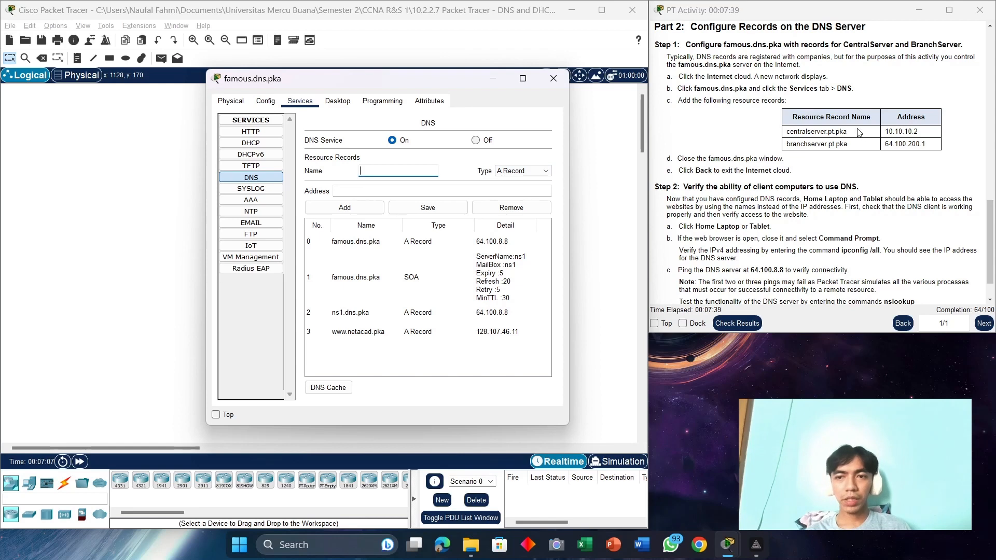
drag(849, 132, 788, 131)
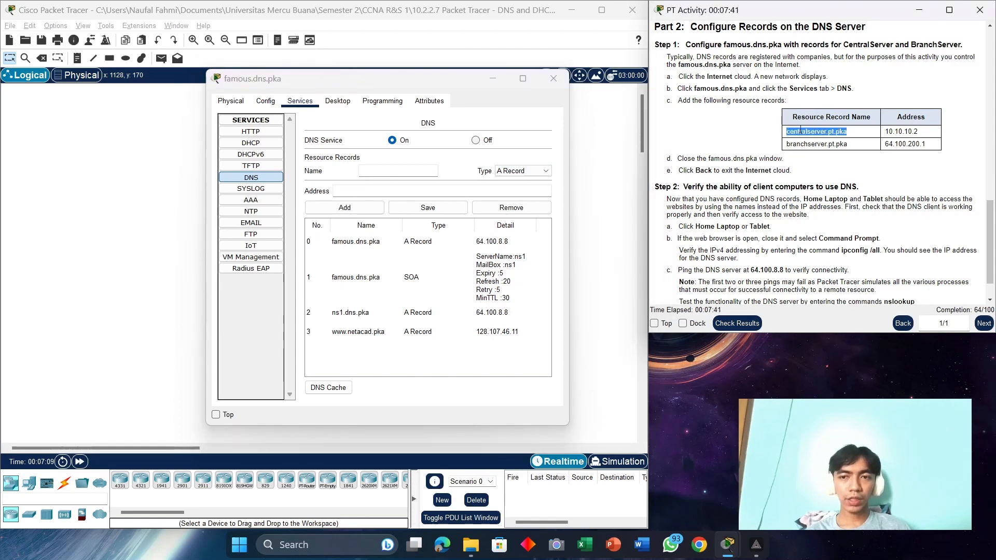
right_click(798, 131)
click(817, 139)
click(392, 171)
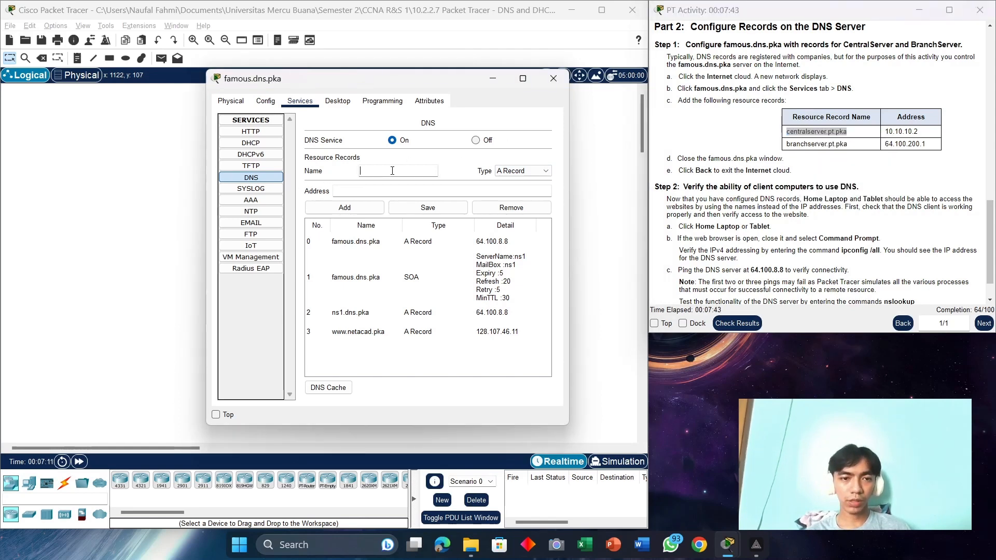
key(ctrl+v)
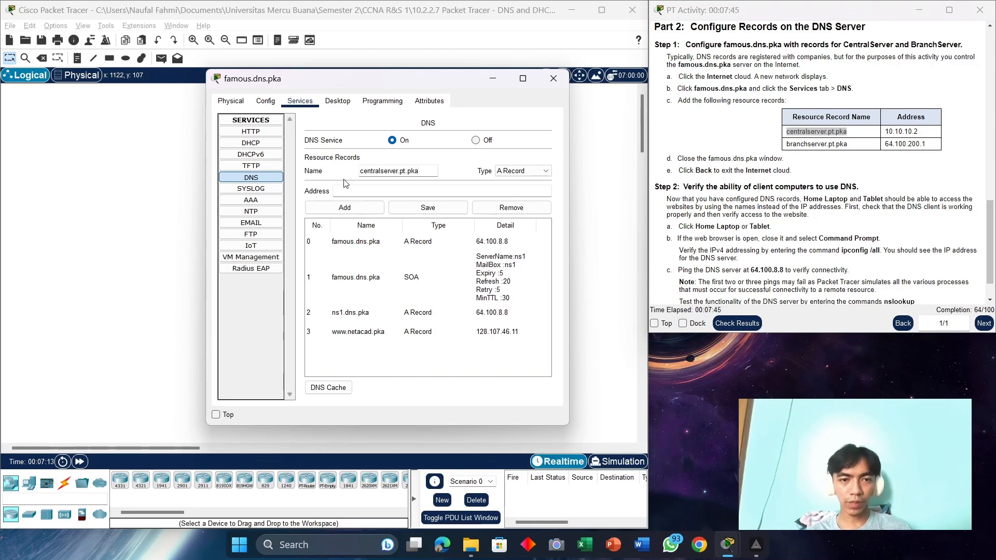
click(361, 192)
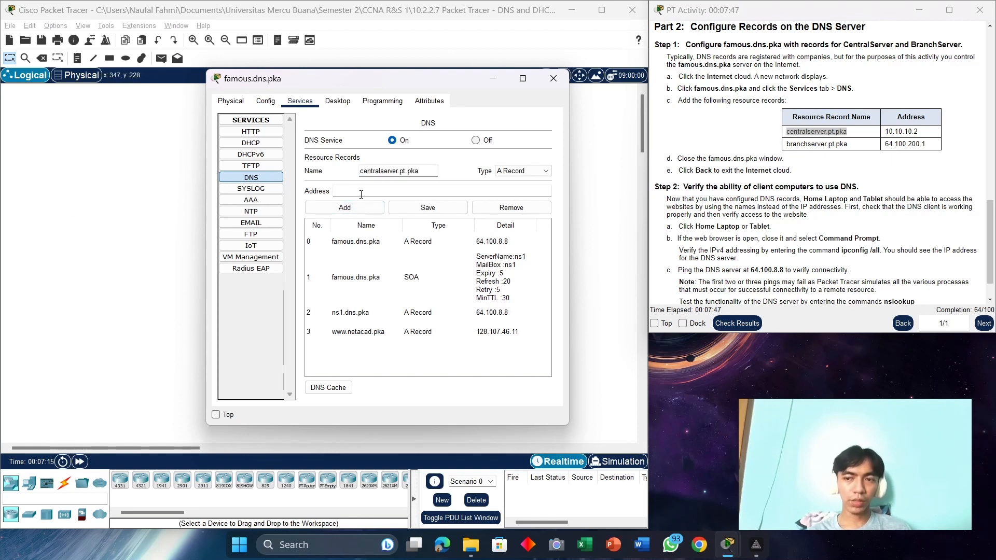
text(10.10.1)
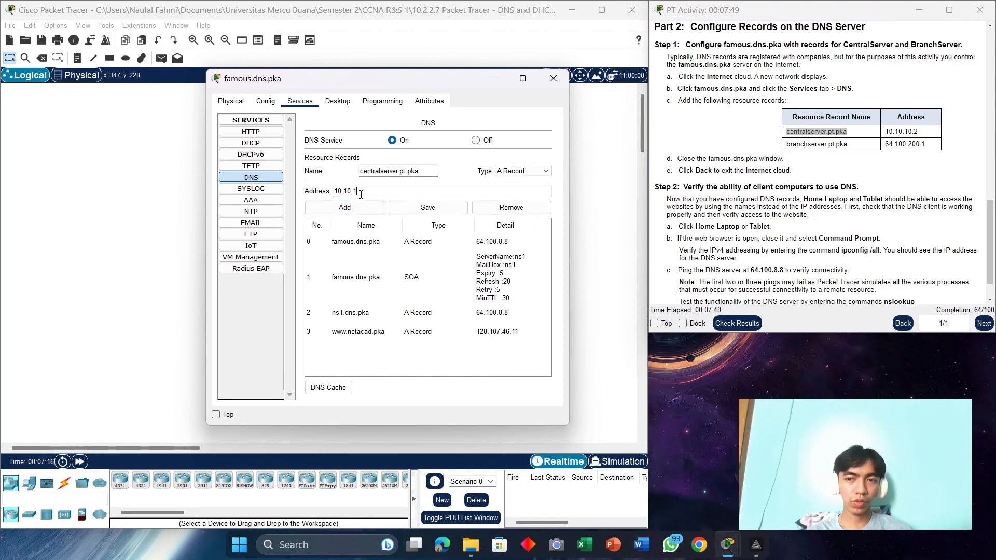
text(0.2)
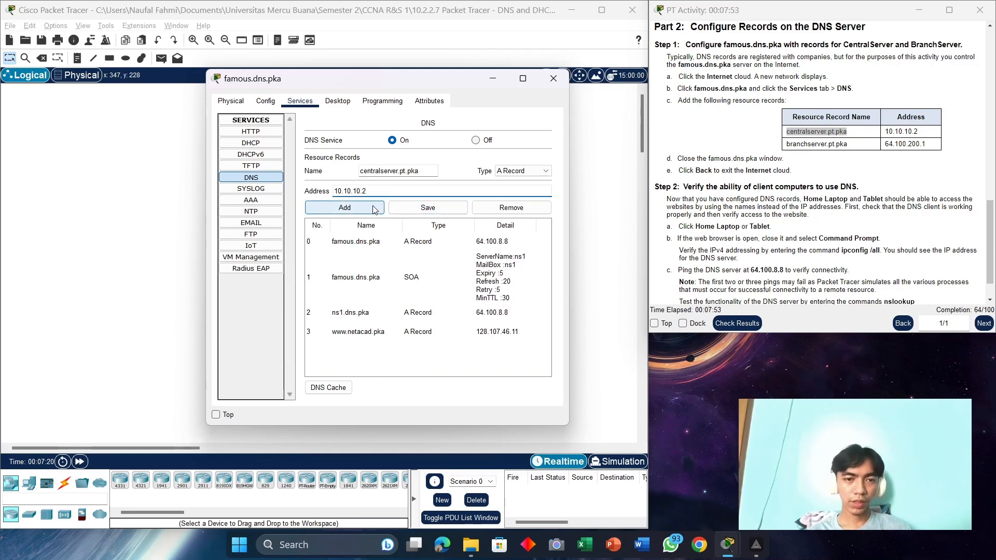
click(374, 208)
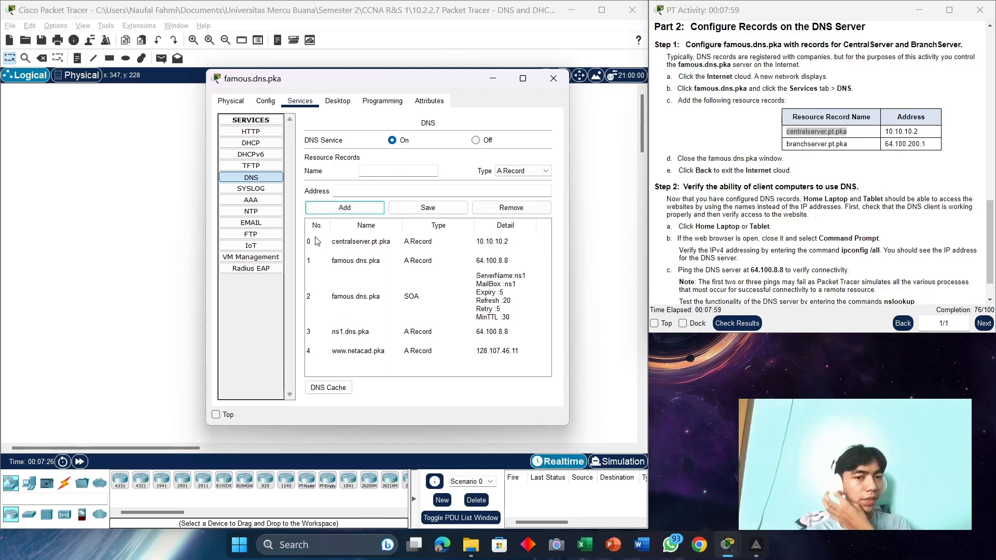
Step: Add an A record named branchserver.pt.pka, copied from the instructions, pointing to 64.100.200.1
click(405, 171)
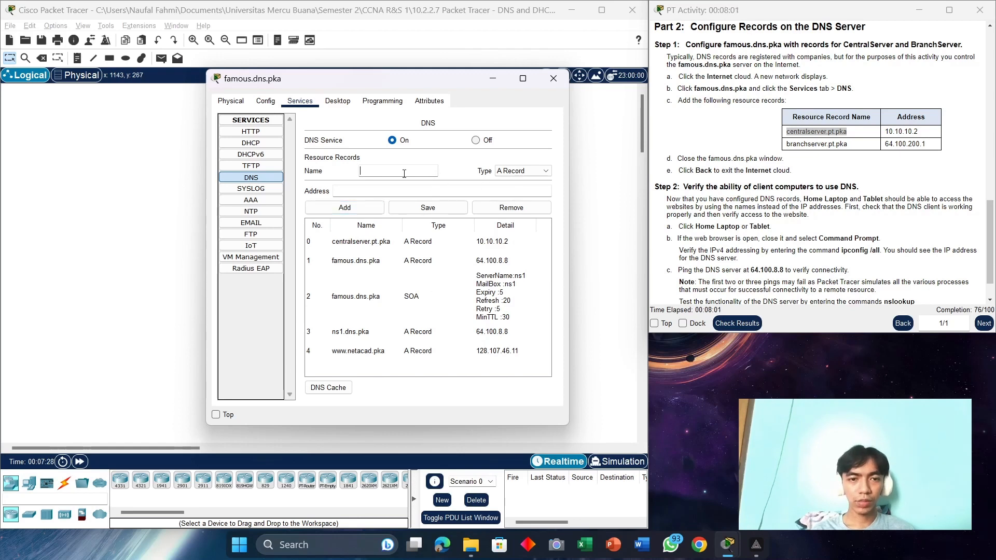
drag(848, 145, 784, 146)
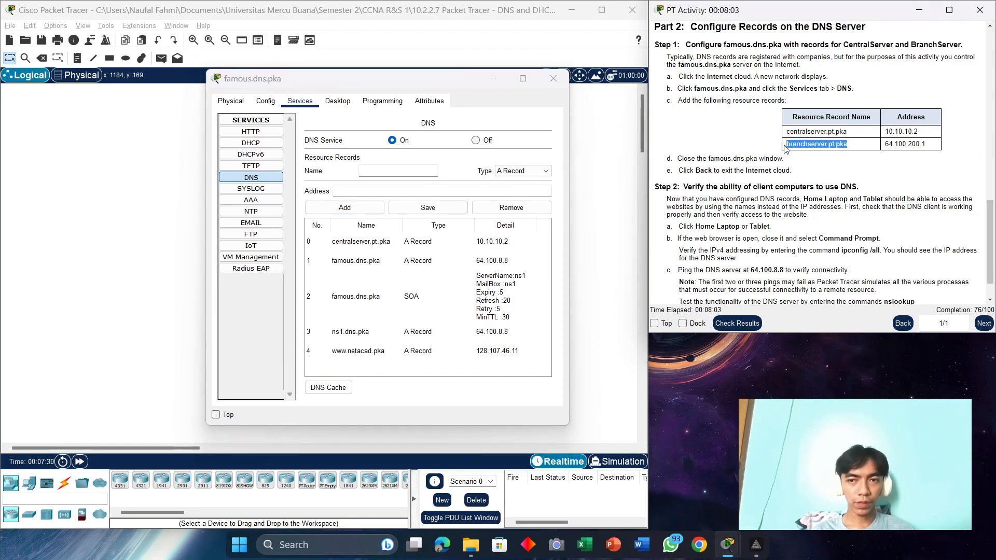
right_click(801, 147)
click(813, 151)
click(411, 171)
key(ctrl+v)
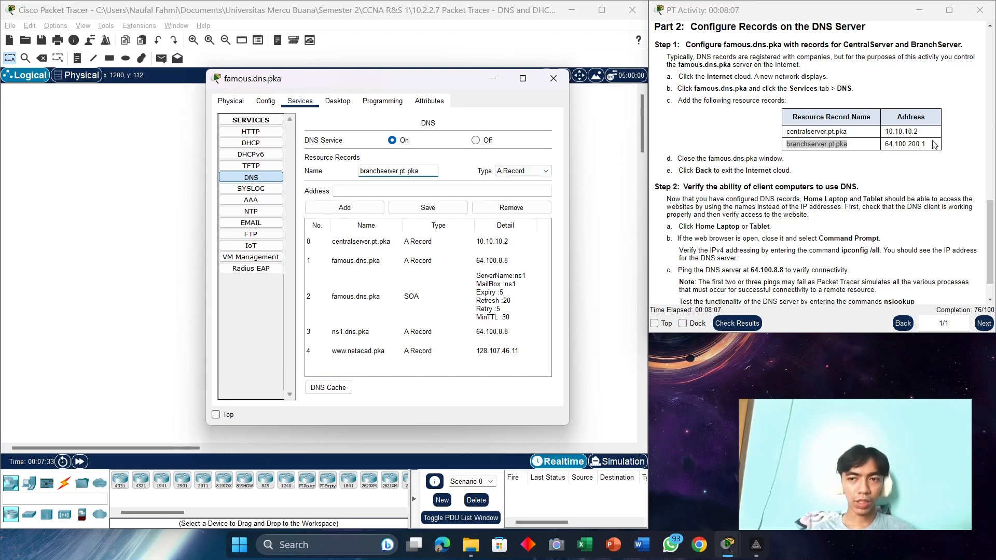
drag(933, 145, 883, 145)
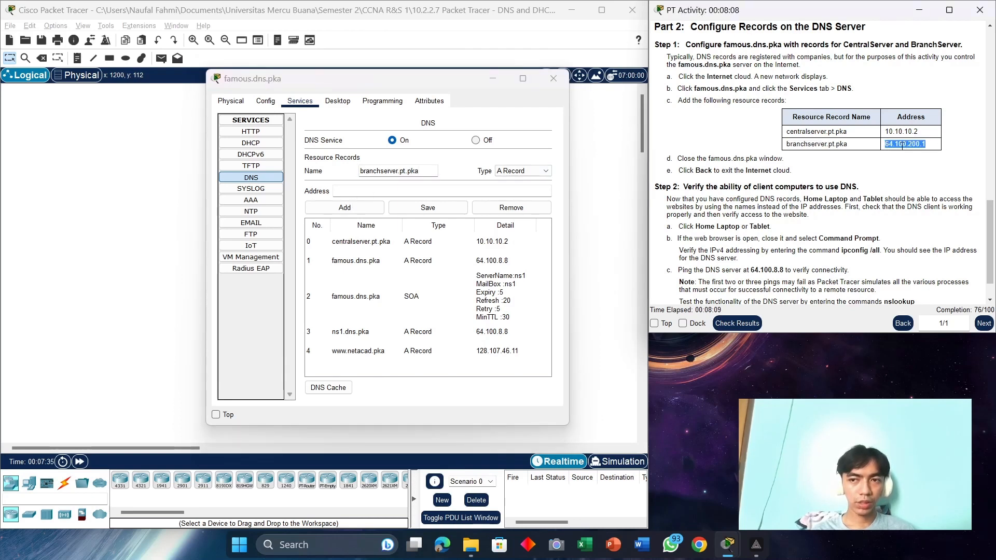
click(383, 193)
text(6)
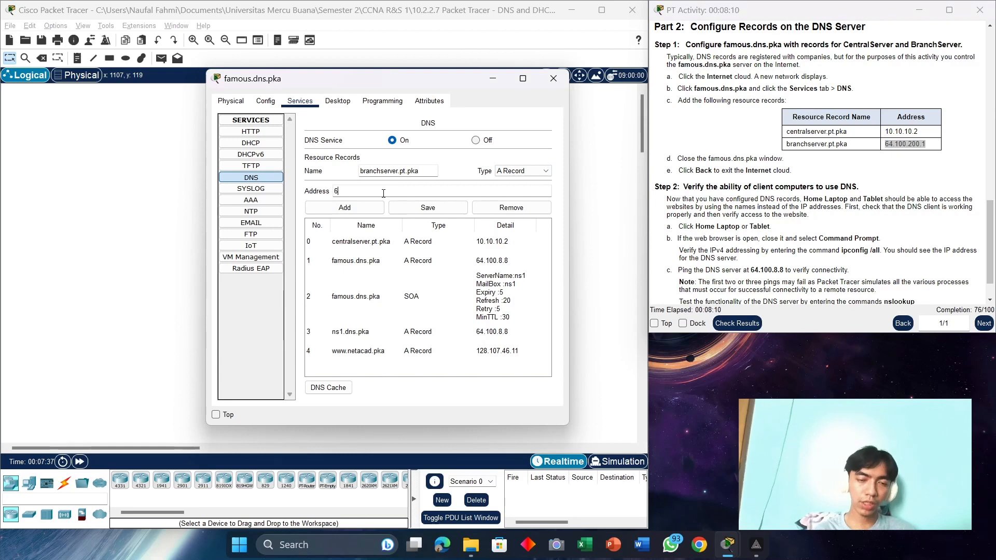
text(4.100.200.1)
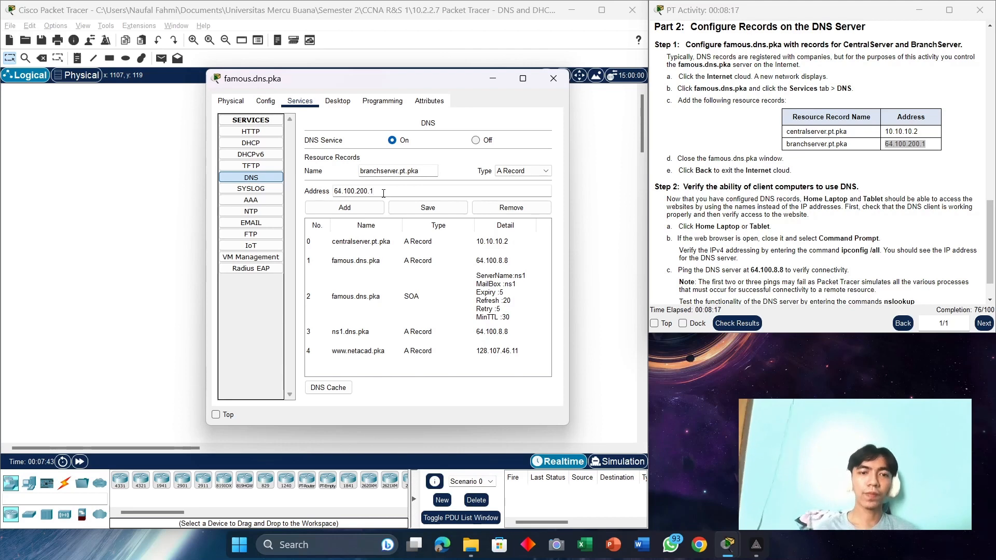
click(366, 207)
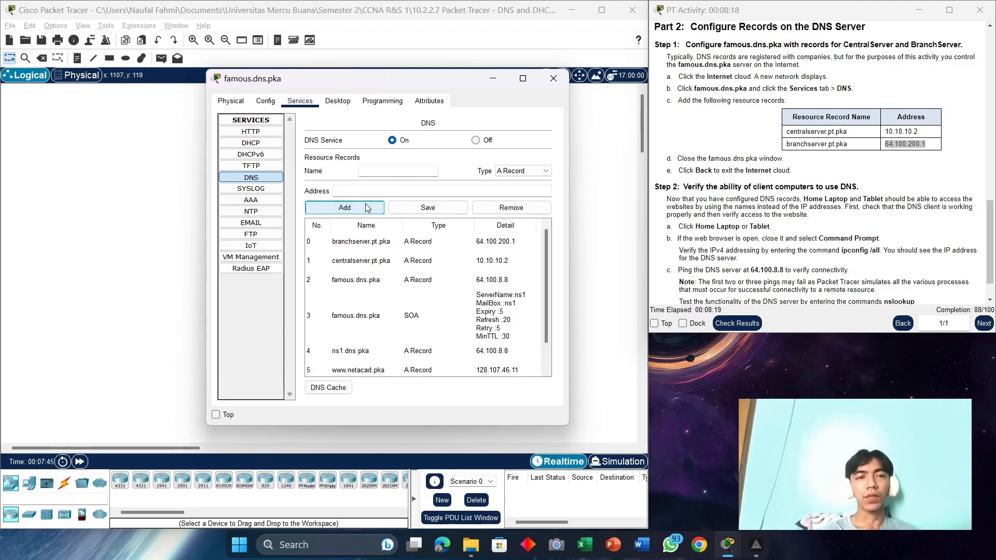
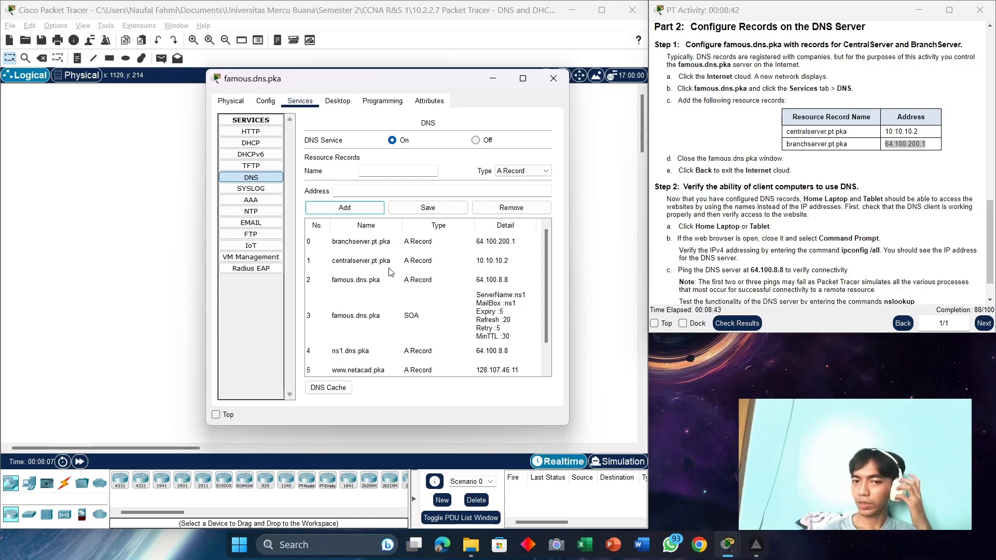
Step: Close the famous.dns.pka window, return from the Internet cloud and open the Tablet
click(546, 79)
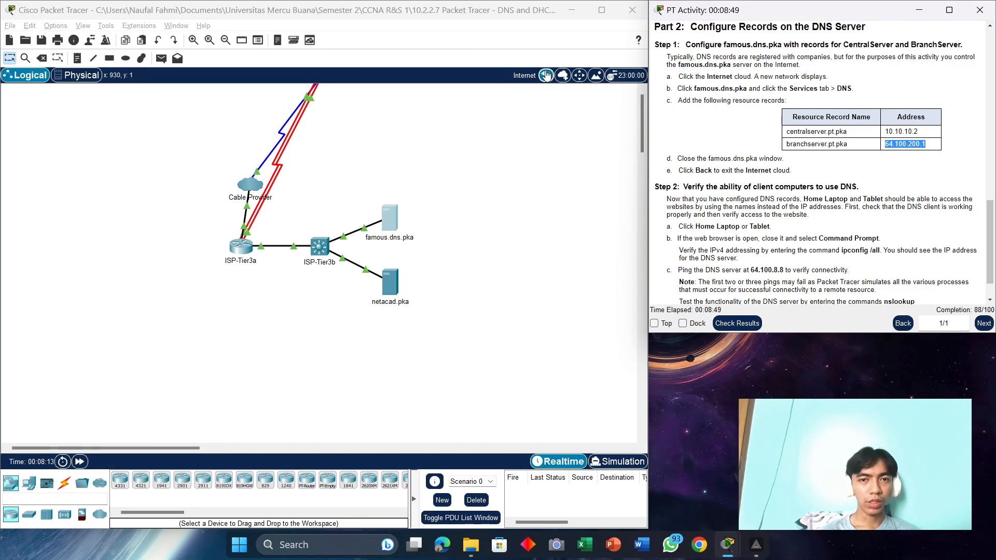
click(546, 78)
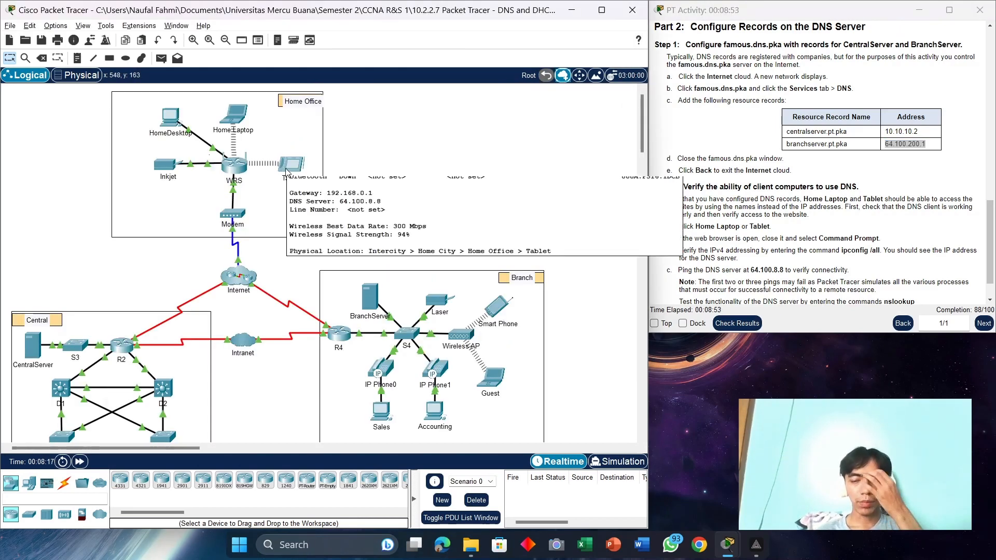
click(304, 168)
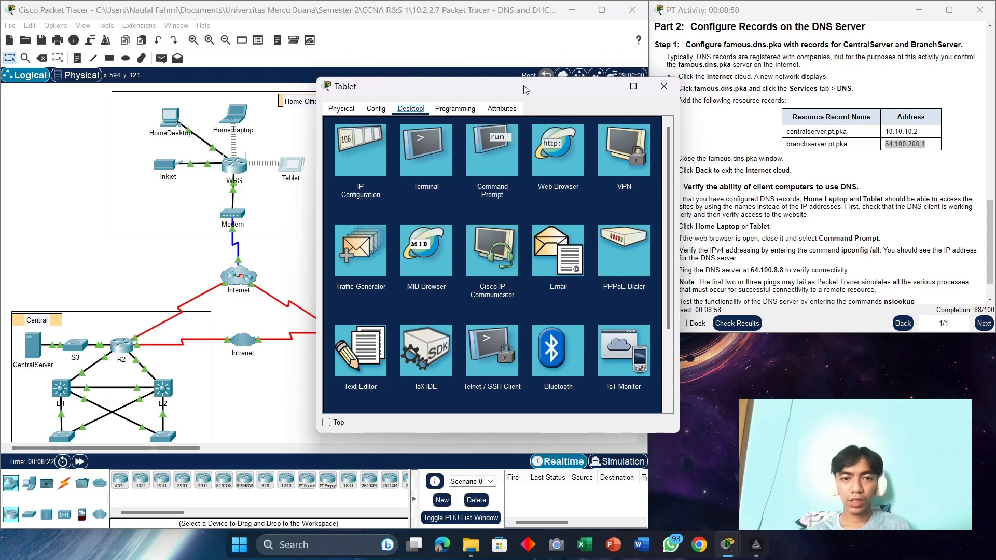
Step: Rerun nslookup centralserver.pt.pka in the Tablet's Command Prompt, confirming it resolves to 10.10.10.2
drag(525, 89, 454, 74)
click(413, 136)
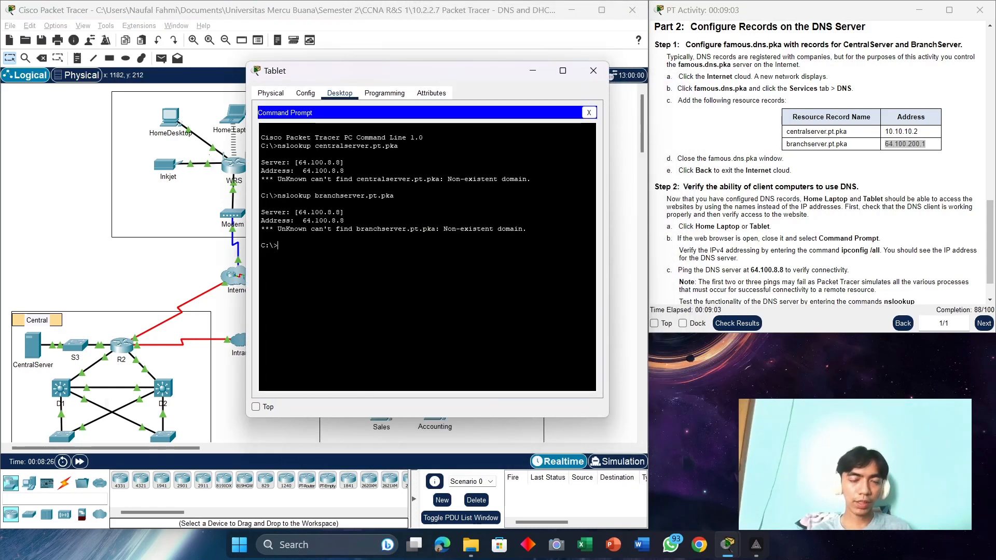
key(Up)
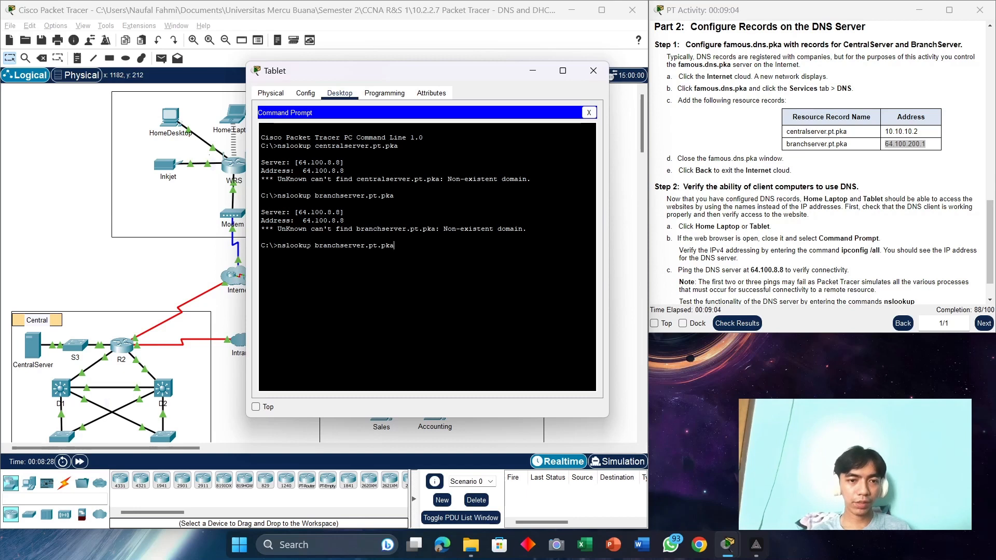
key(Up)
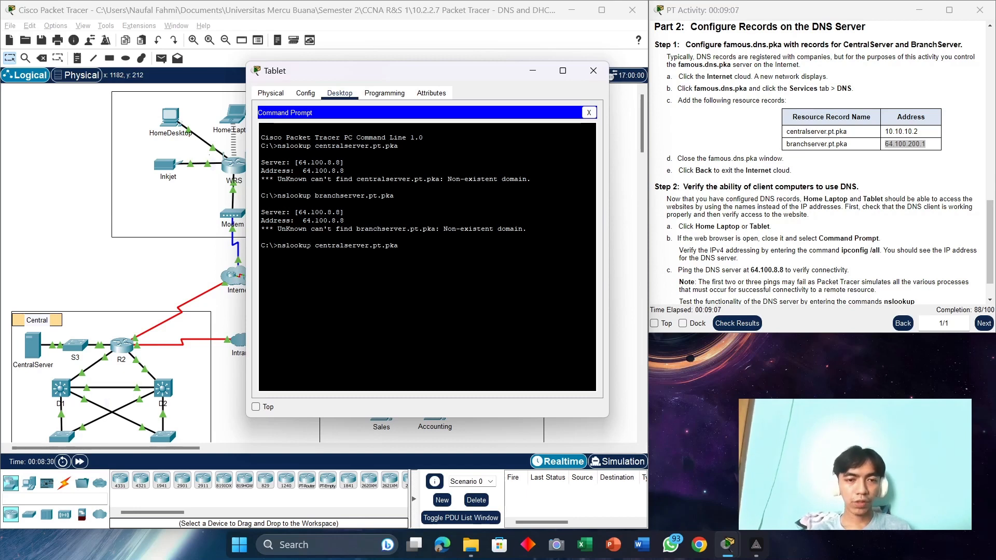
key(Return)
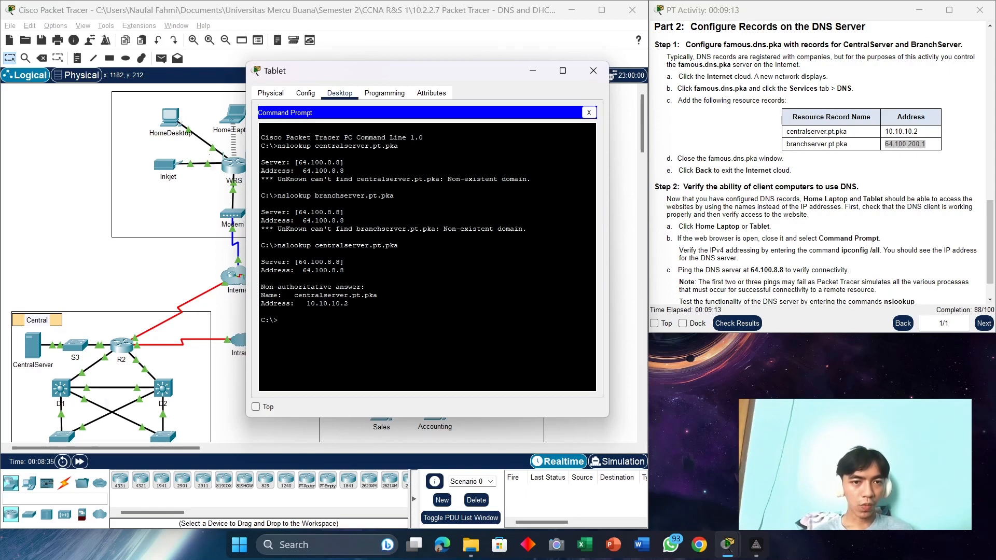
drag(531, 179, 265, 179)
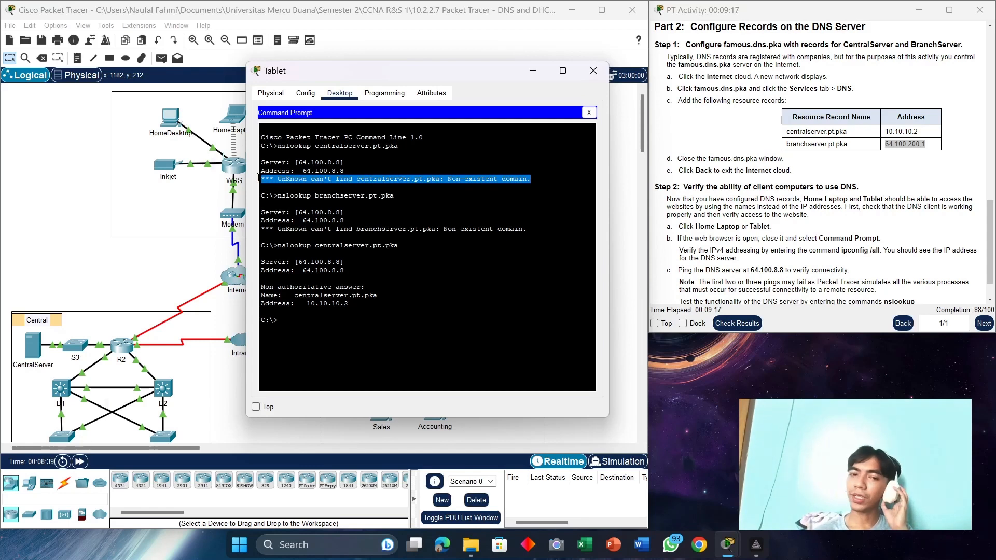
drag(377, 295, 294, 295)
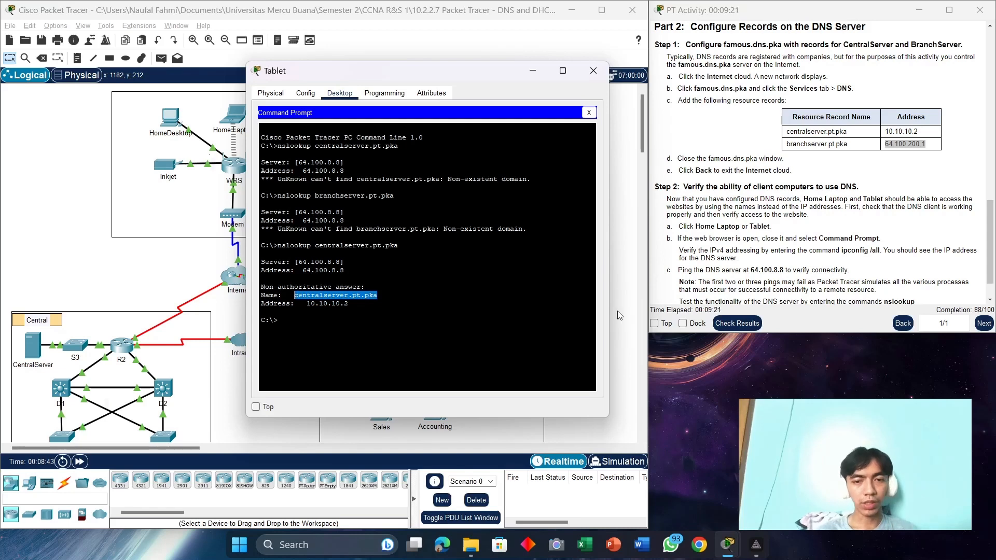
drag(348, 303, 307, 304)
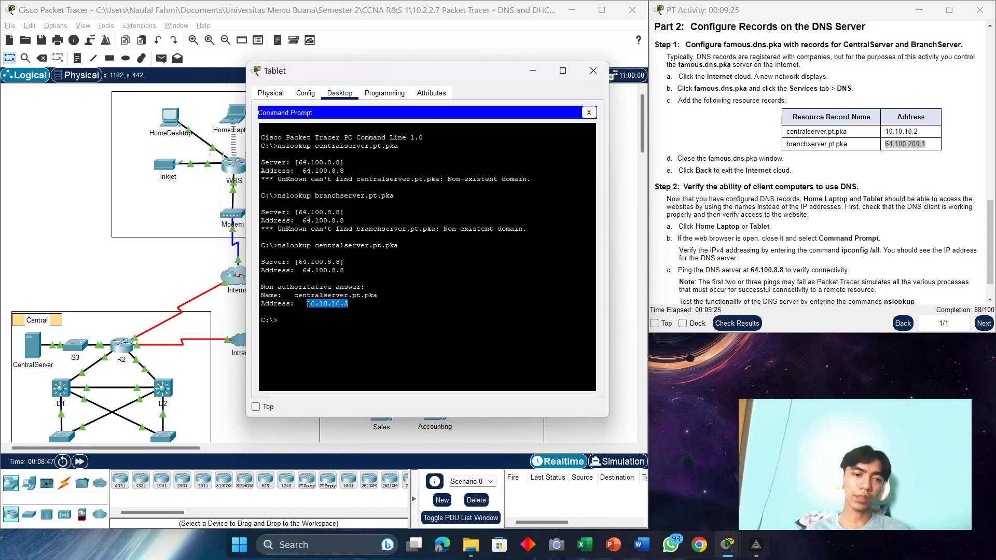
click(308, 304)
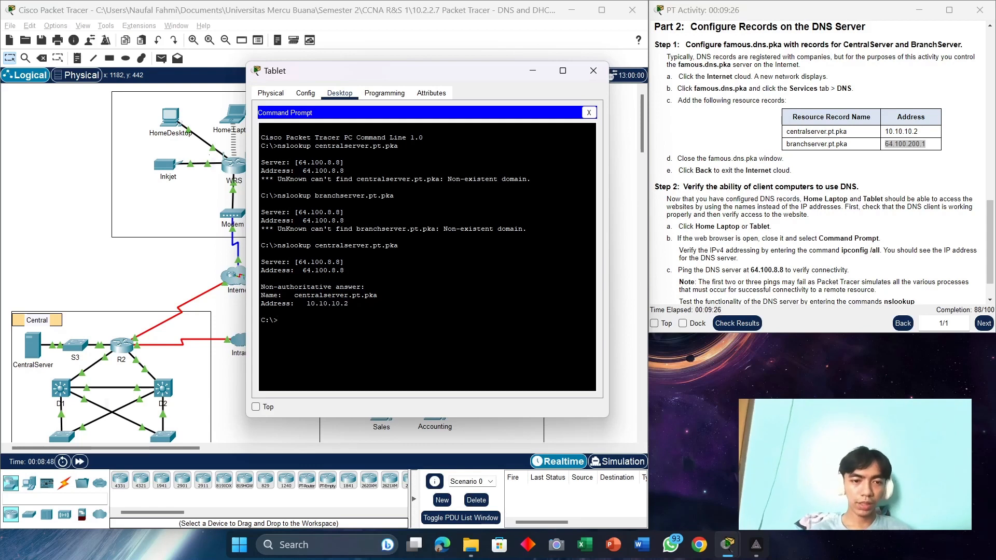
Step: Rerun nslookup branchserver.pt.pka, confirming it resolves to 64.100.200.1
key(Up)
key(Up)
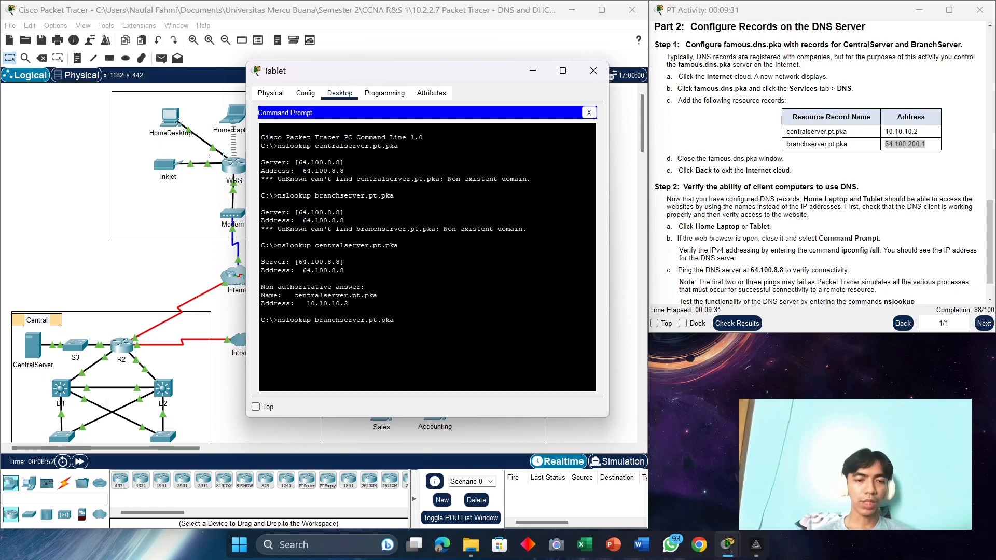
key(Return)
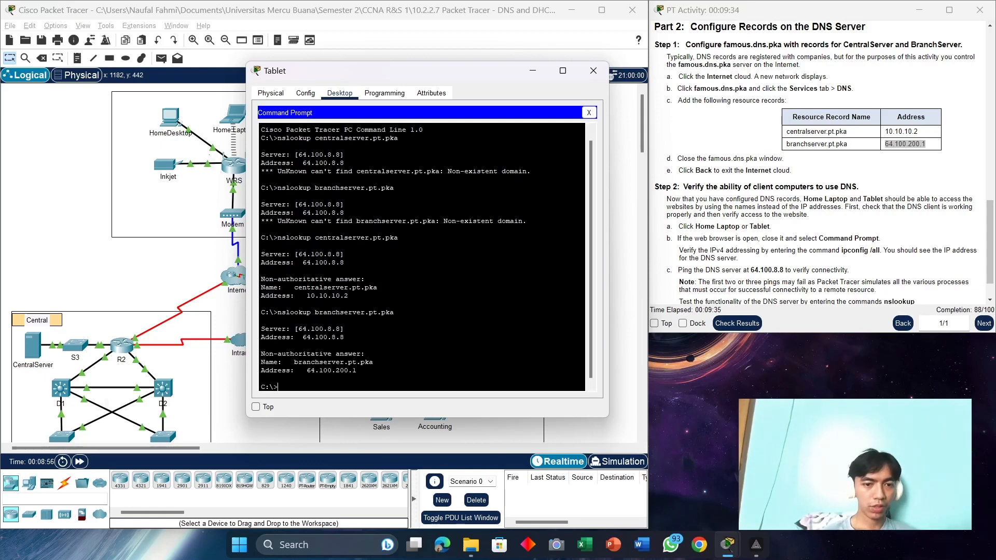
drag(340, 354, 294, 362)
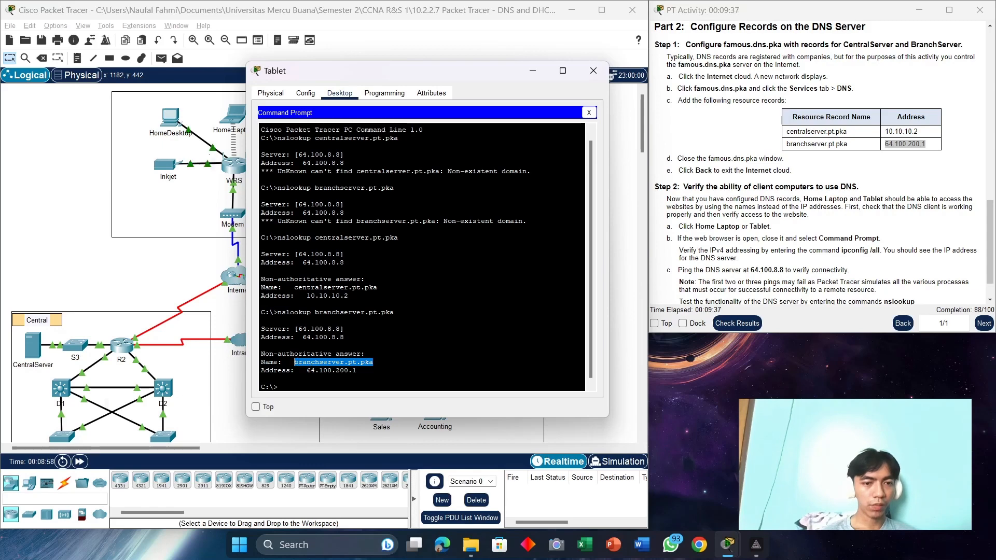
drag(356, 370, 311, 371)
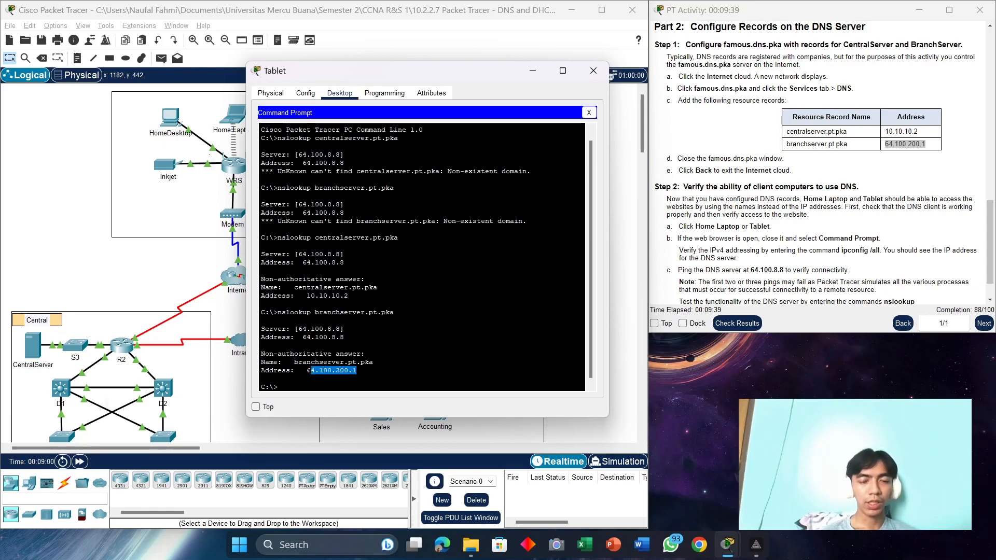
scroll(835, 262, down, 2)
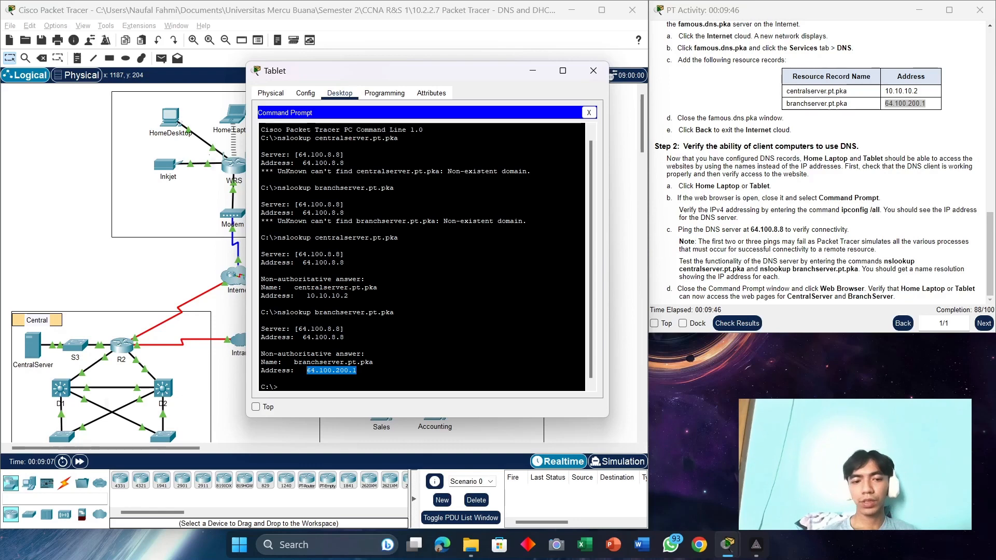
Step: Ping 10.10.10.2 from the Tablet and confirm four packets were sent and answered
click(303, 386)
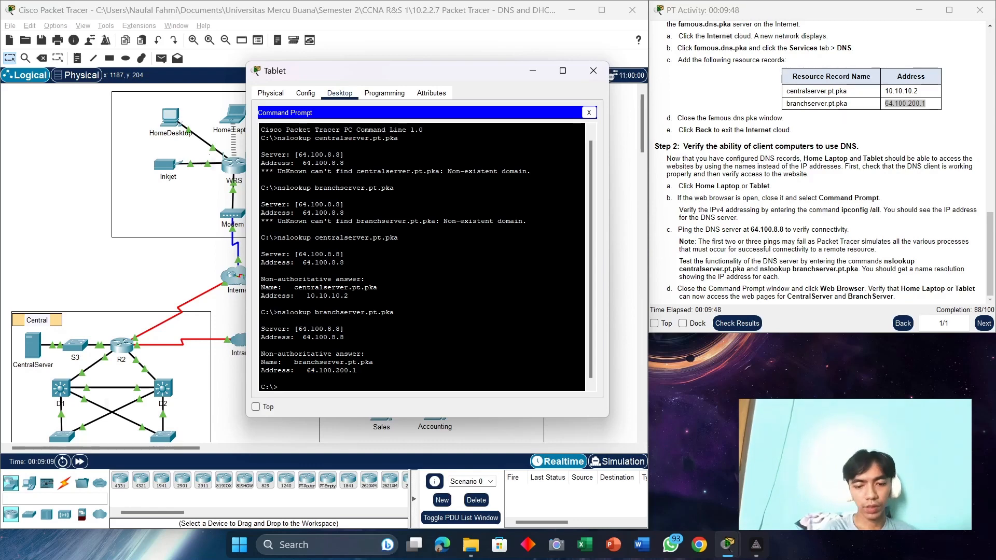
text(ping)
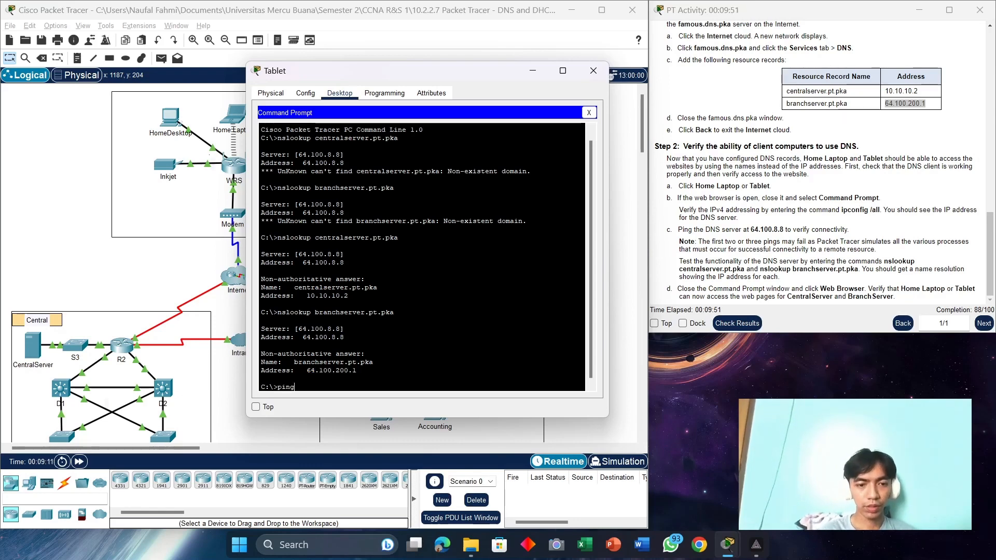
text( 10)
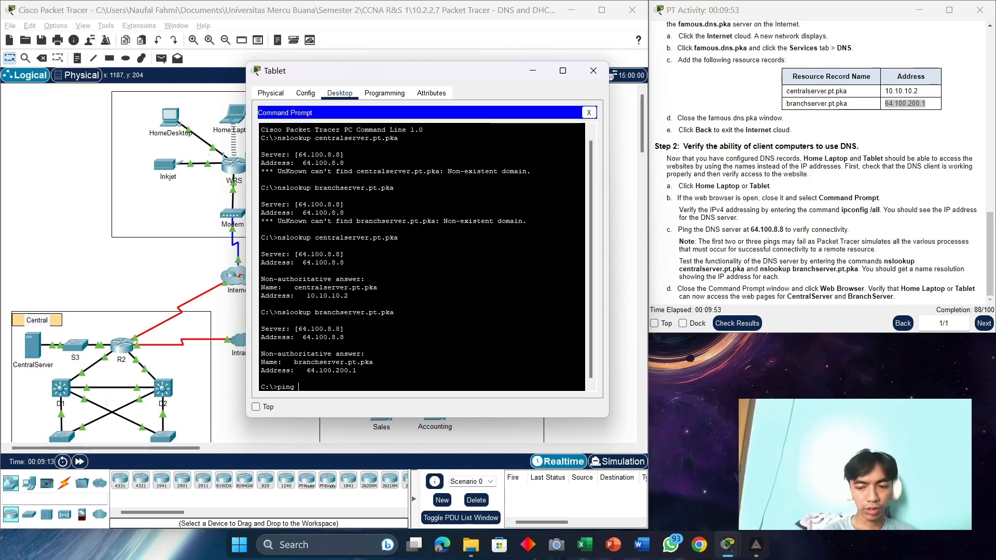
text(.10.10.2)
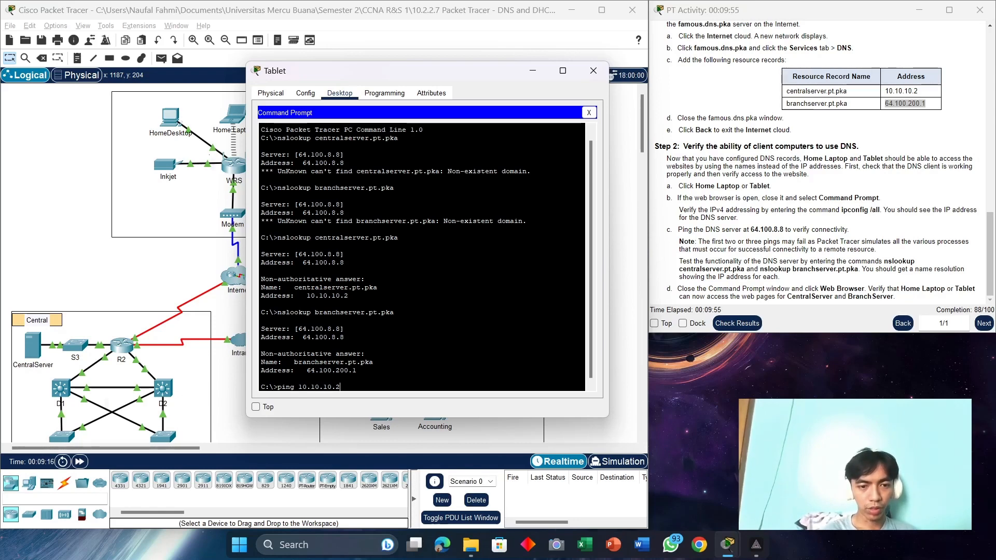
key(Return)
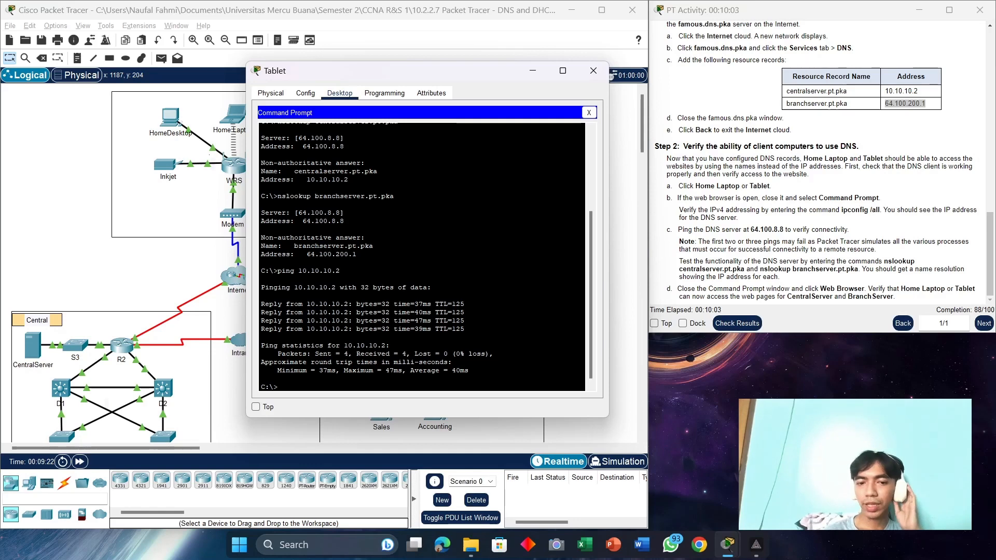
drag(348, 353, 315, 353)
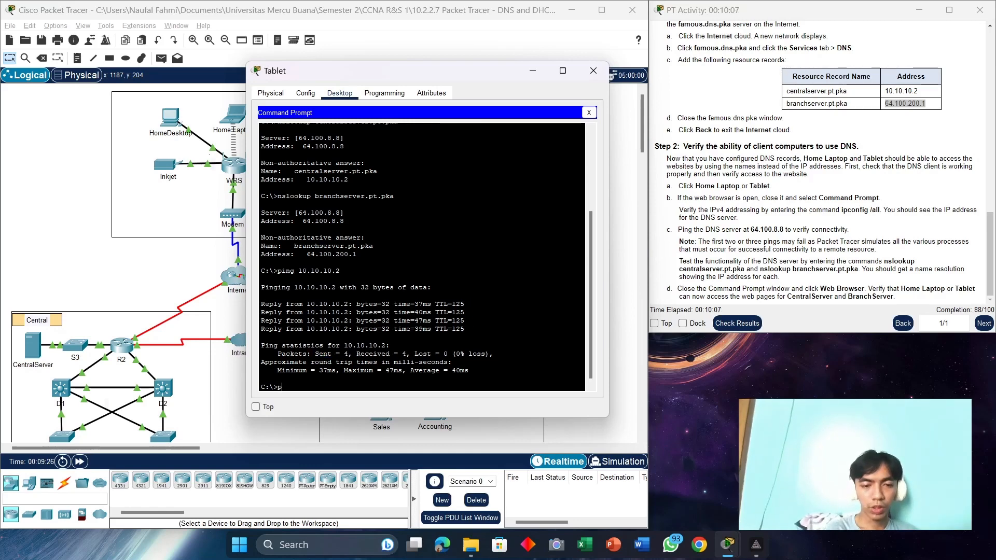
Step: Ping DNS server 64.100.8.8, confirming four replies and 0 packets lost
text(ping )
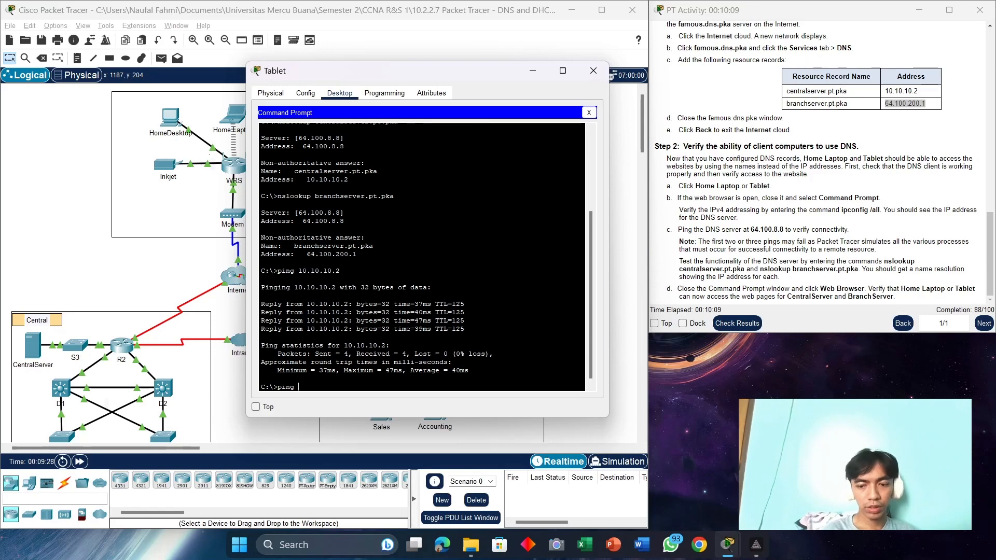
text(64.10)
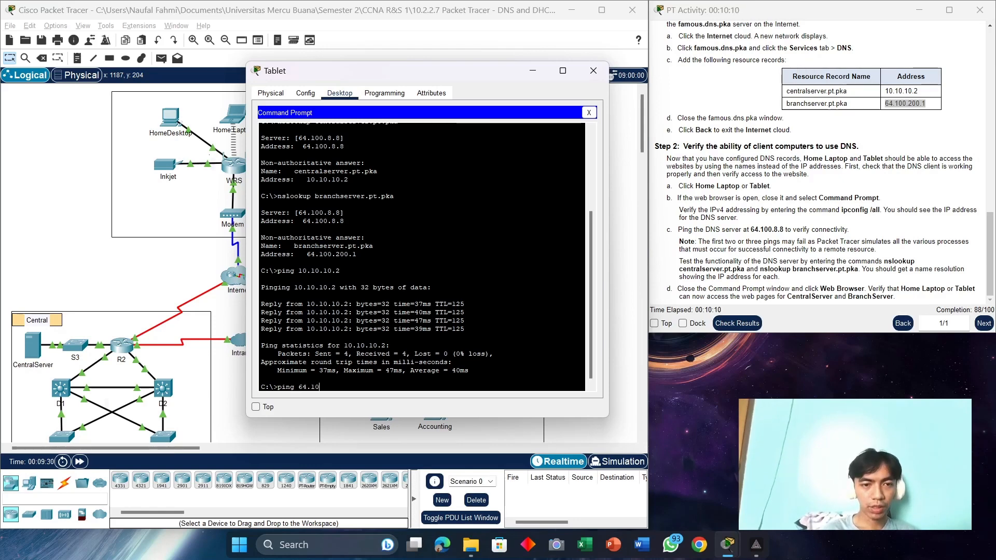
text(0.8.8)
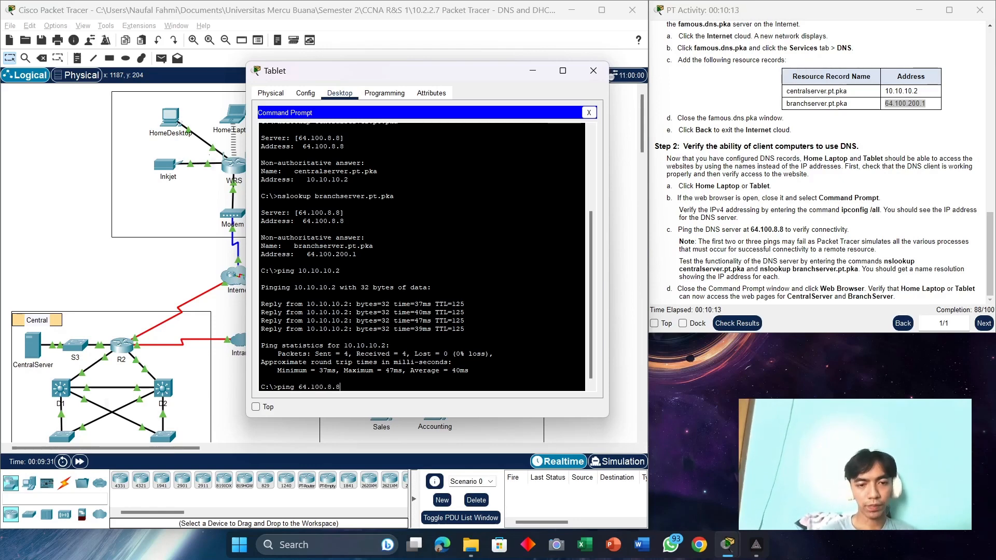
key(Return)
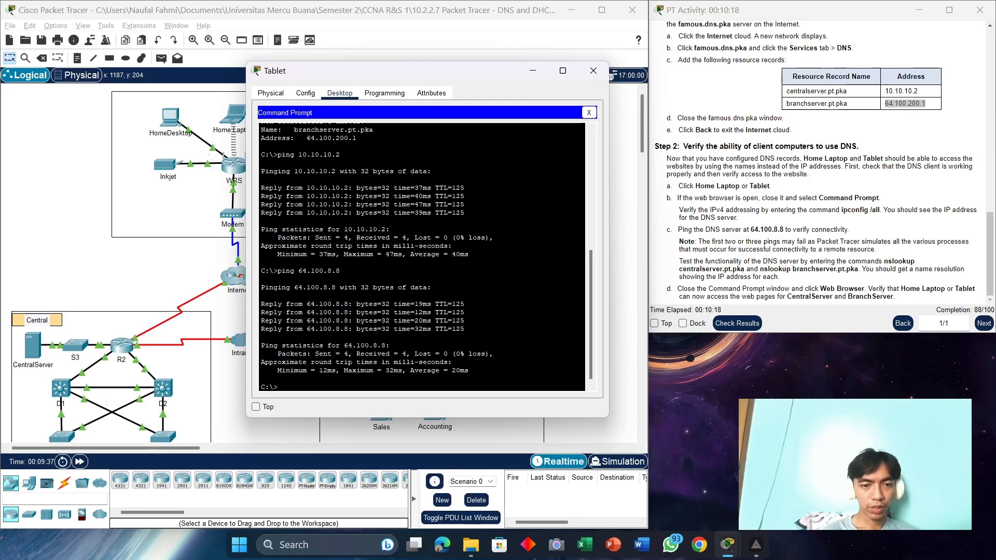
drag(348, 354, 315, 354)
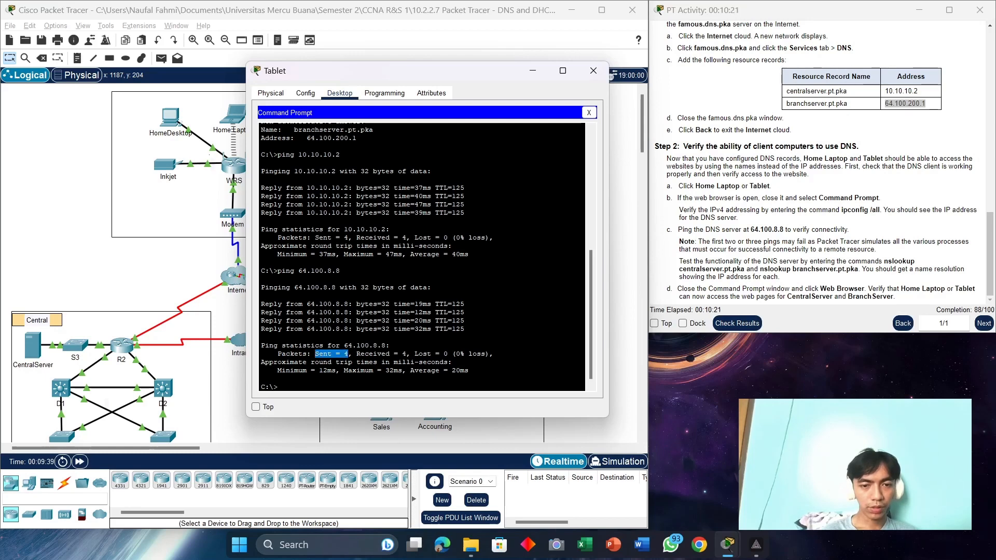
drag(447, 353, 420, 354)
drag(465, 329, 256, 294)
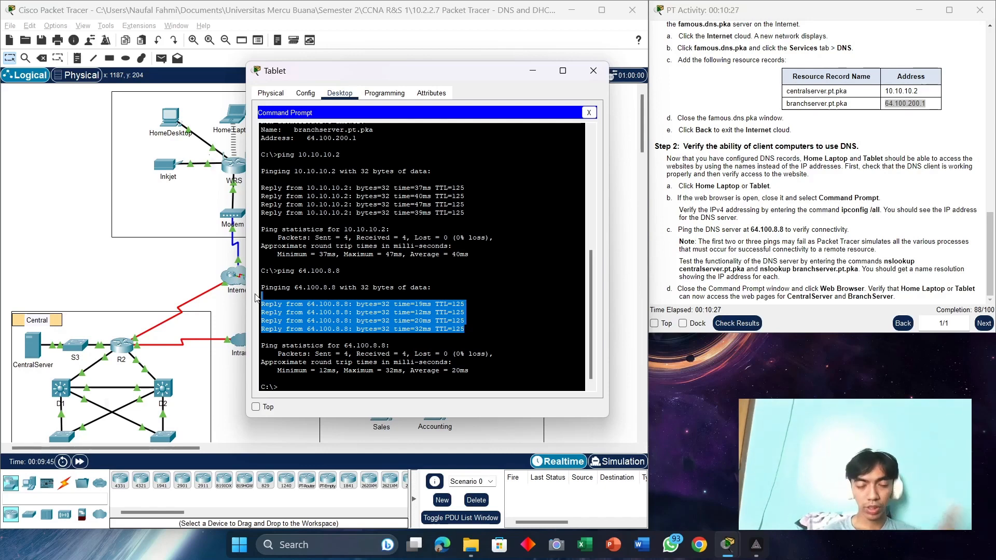
Step: Reopen the Tablet and bring up its Web Browser beside the instructions
click(592, 71)
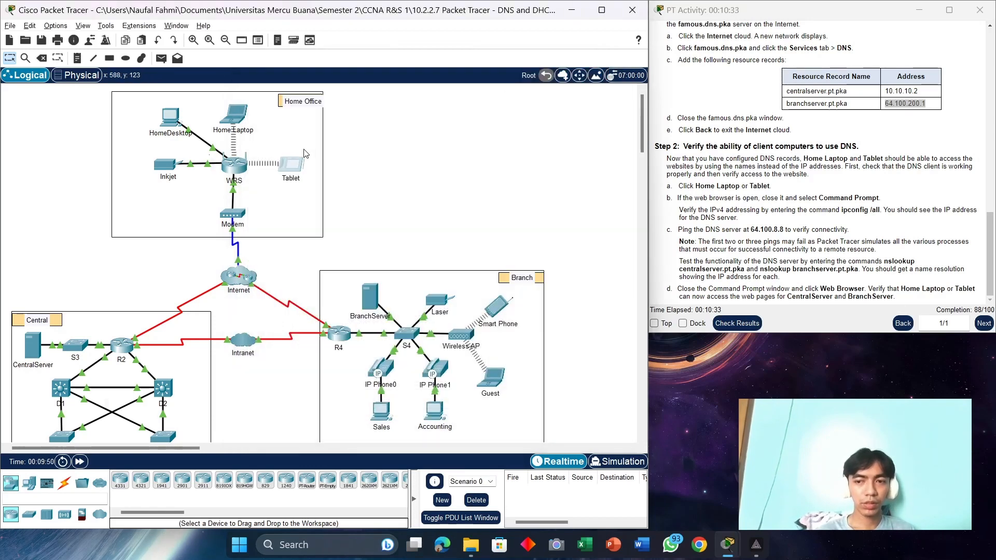
click(292, 165)
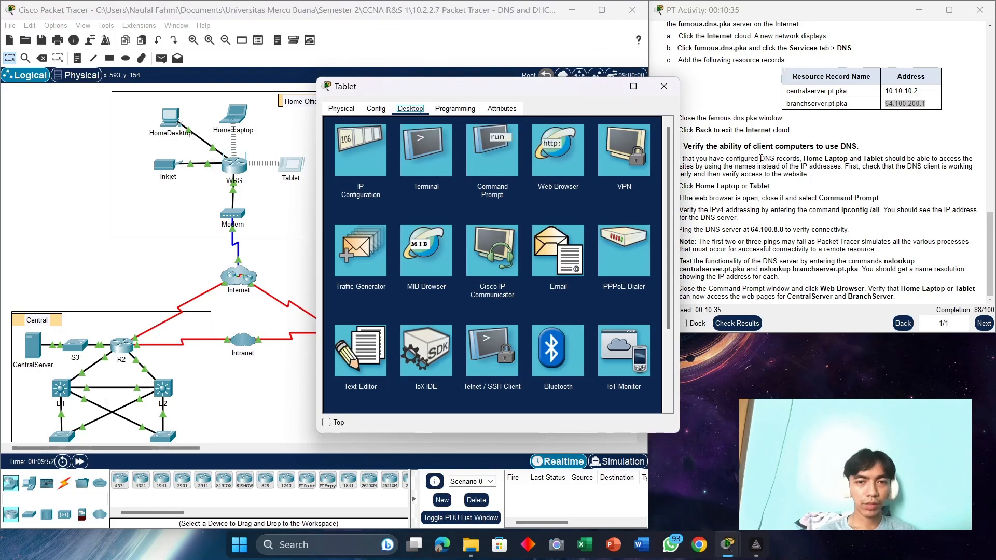
click(563, 154)
drag(525, 88, 340, 76)
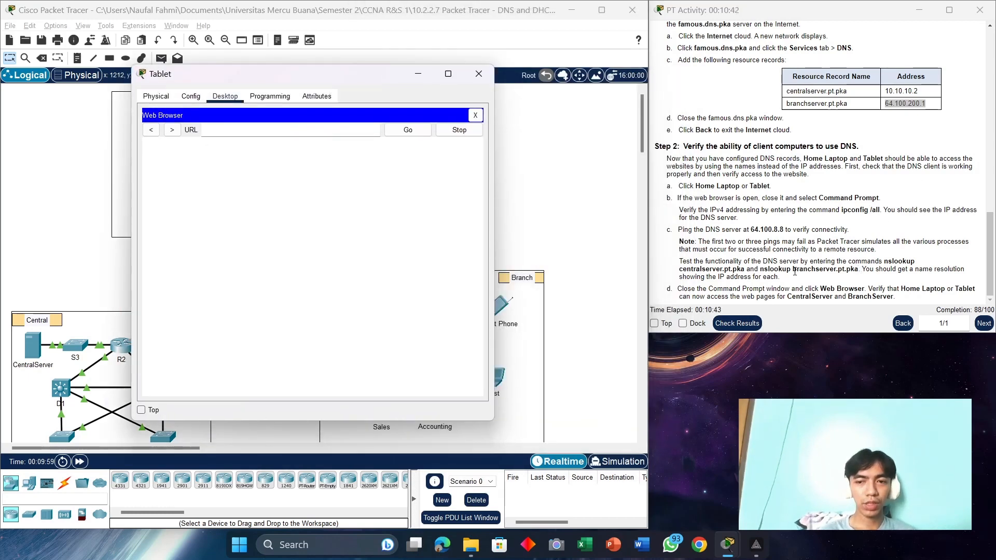
Step: Load centralserver.pt.pka in the Tablet's browser, copying the name from the instructions
drag(745, 269, 682, 269)
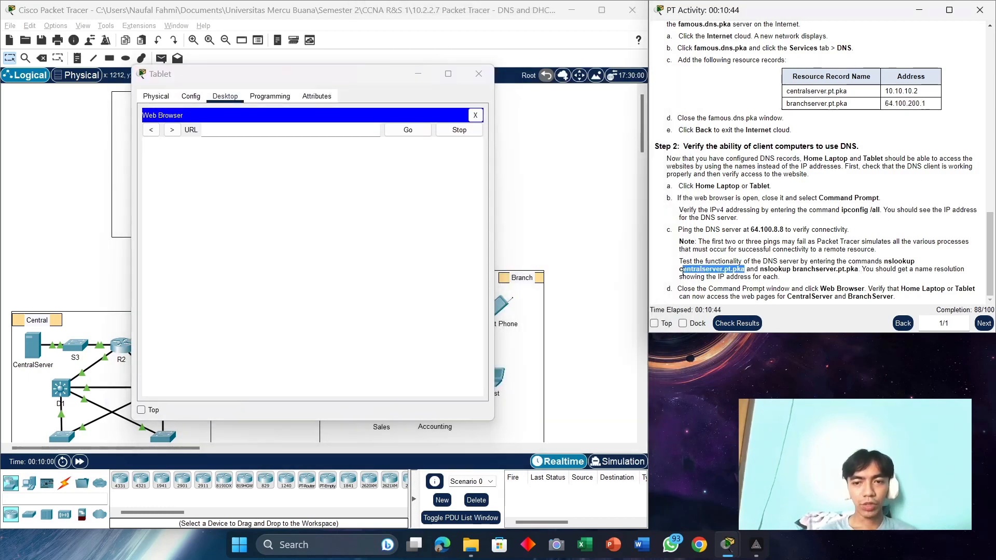
right_click(684, 271)
click(711, 284)
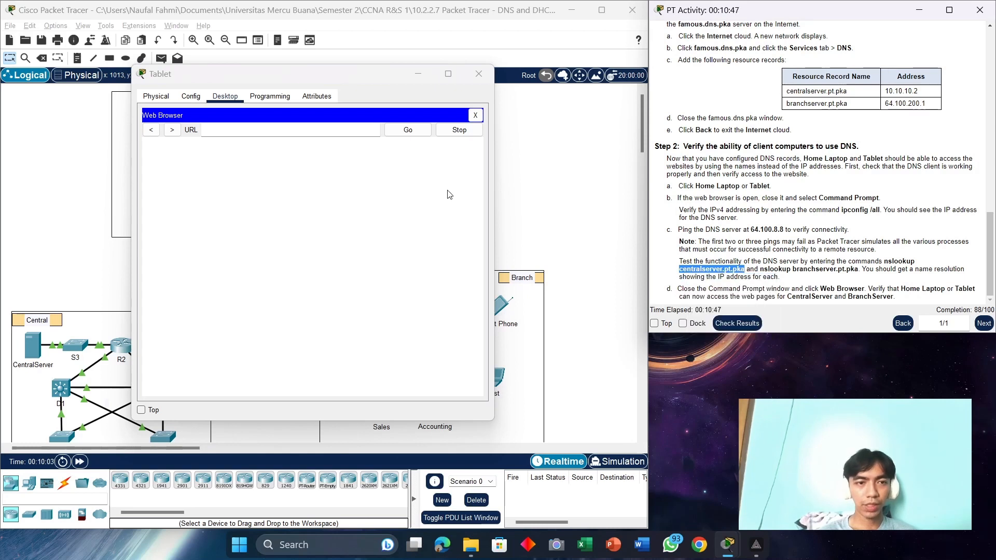
click(222, 127)
key(ctrl+v)
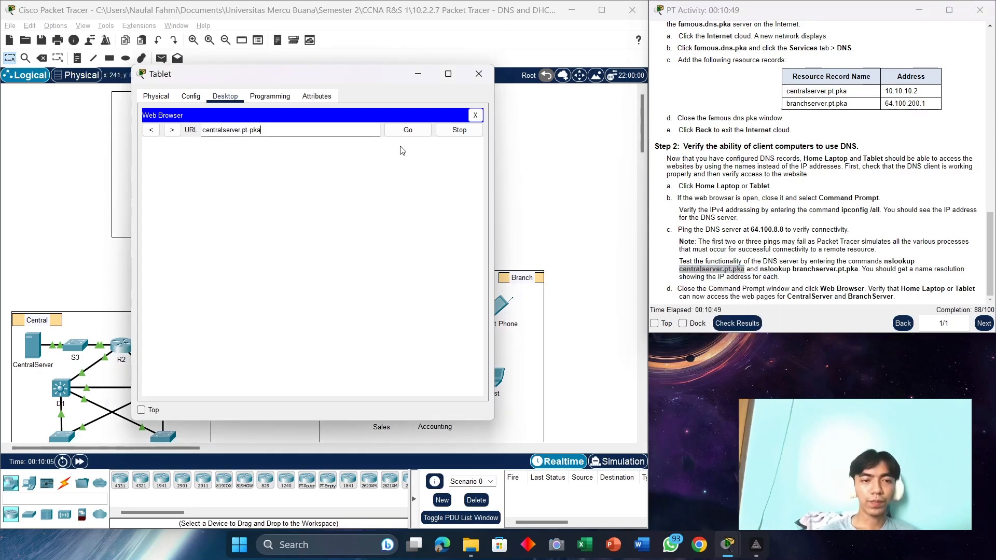
click(415, 135)
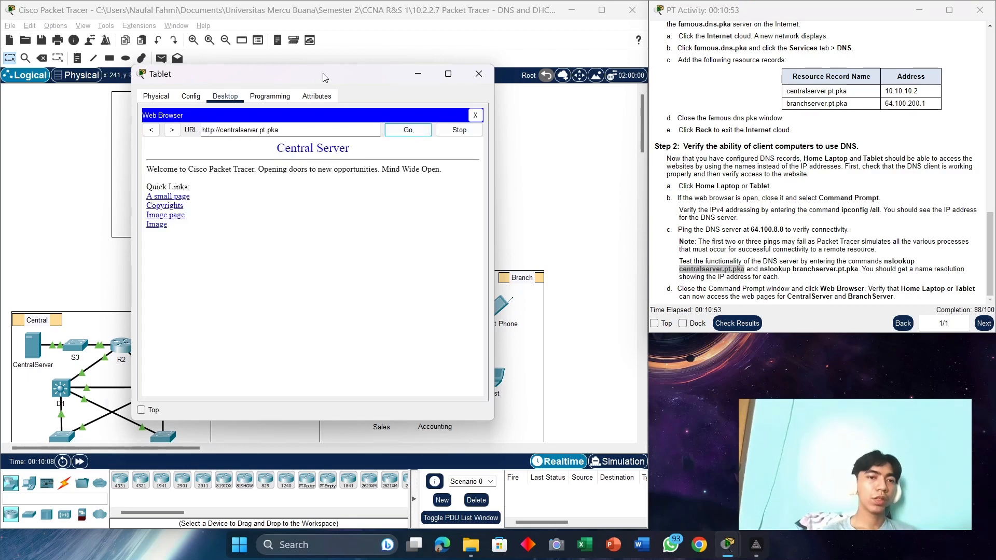
drag(324, 77, 546, 76)
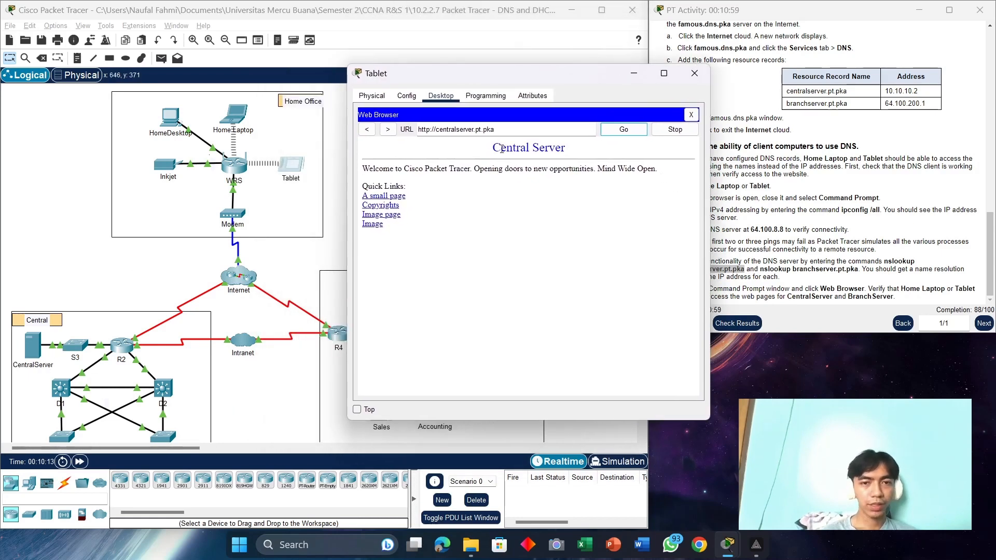
Step: Replace the URL with branchserver.pt.pka, load the Branch Server page, then close the Tablet
click(858, 282)
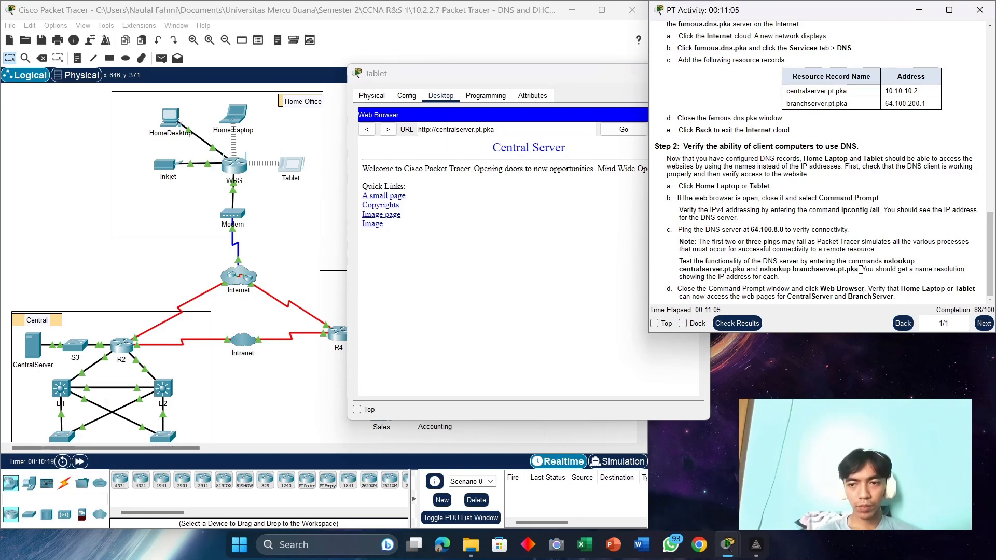
drag(857, 270, 793, 266)
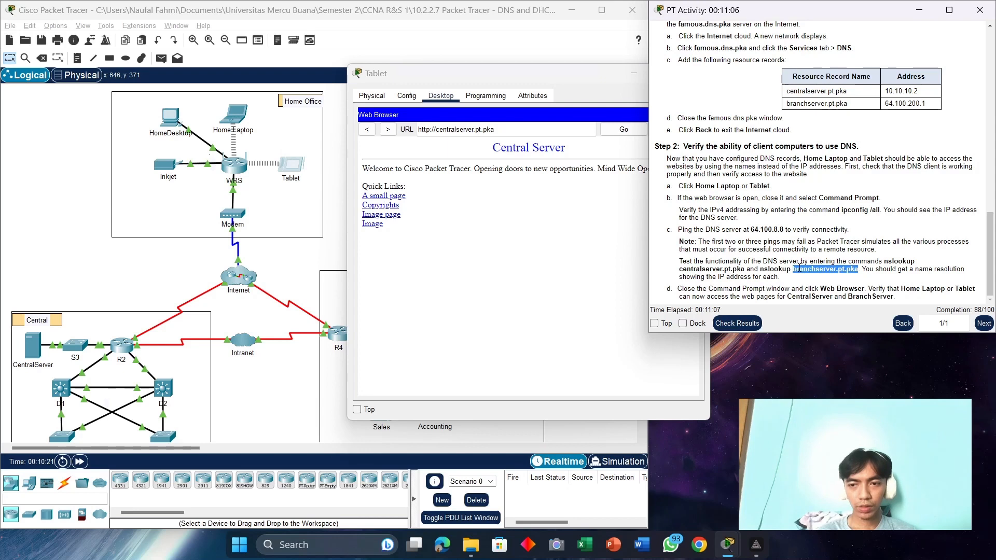
right_click(799, 266)
click(812, 274)
click(499, 130)
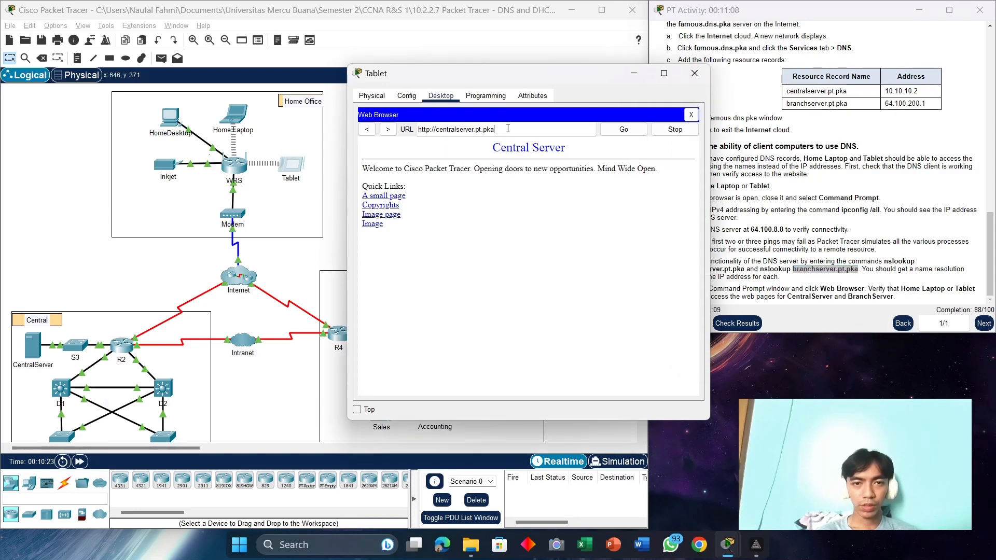
key(ctrl+a)
key(ctrl+v)
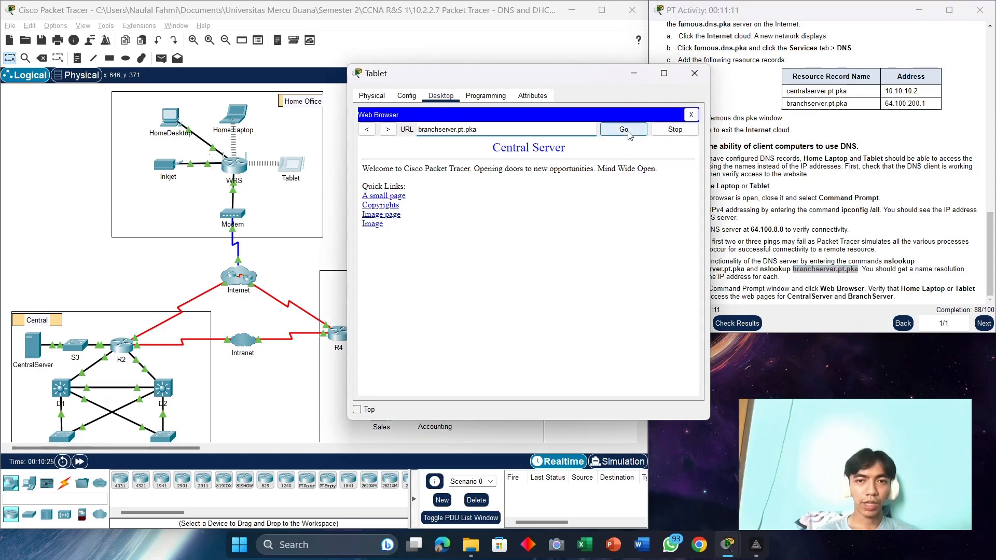
click(628, 134)
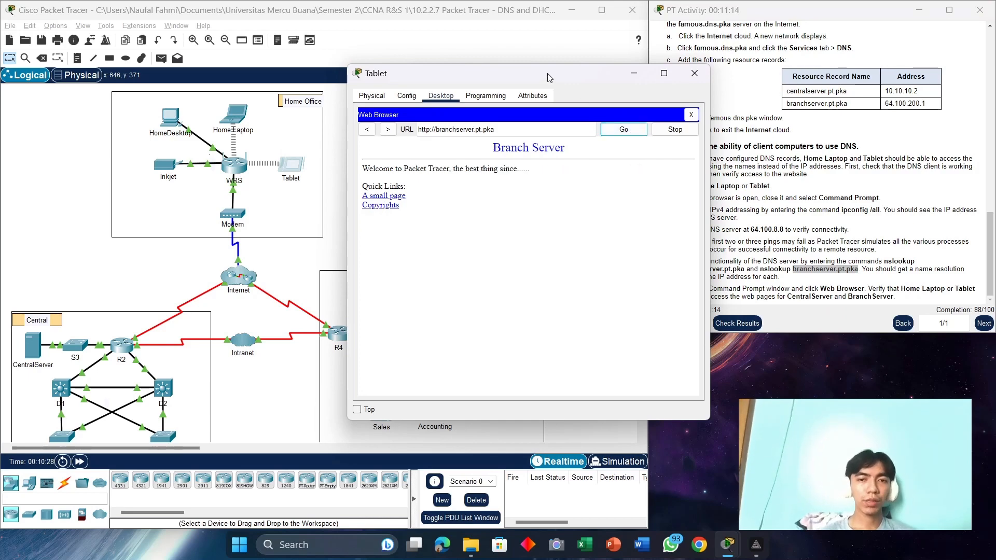
drag(547, 77, 423, 109)
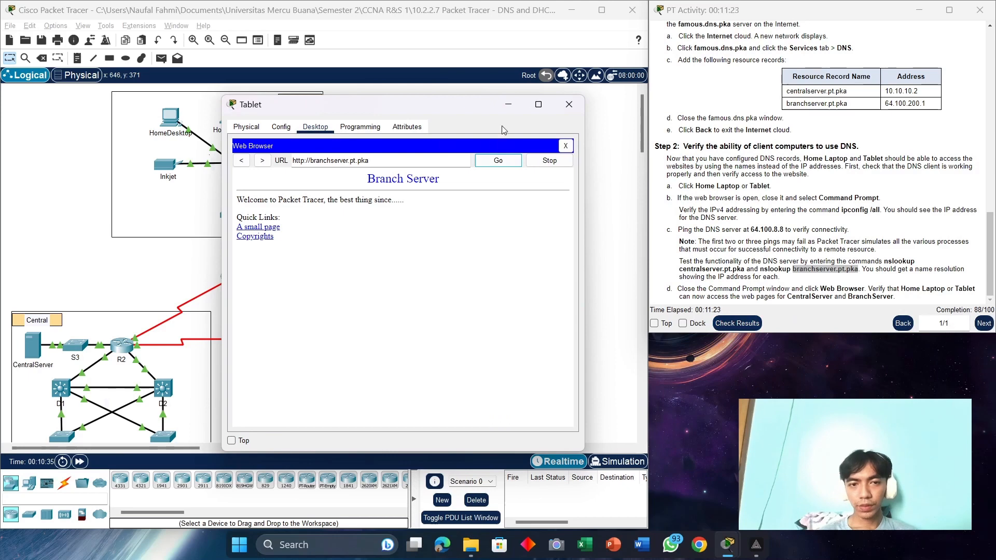
click(559, 108)
Step: Check the 88/100 Assessment Items, noting the Inkjet's IP address item is incorrect
click(736, 323)
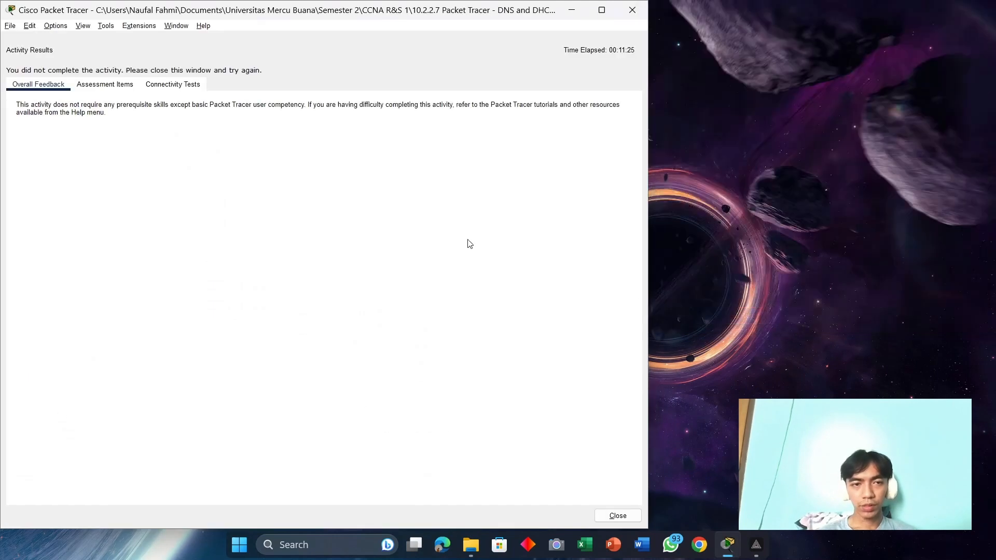
click(83, 87)
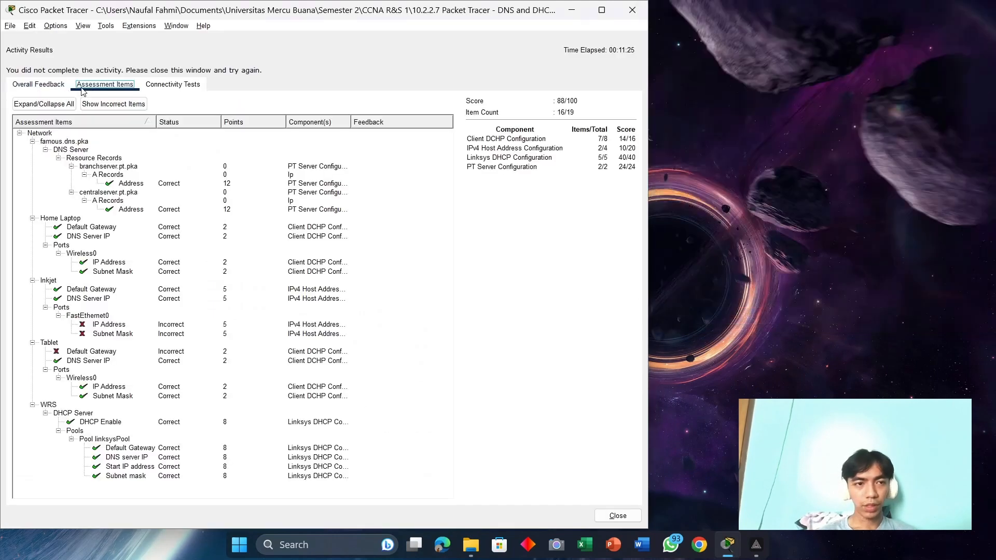
click(82, 327)
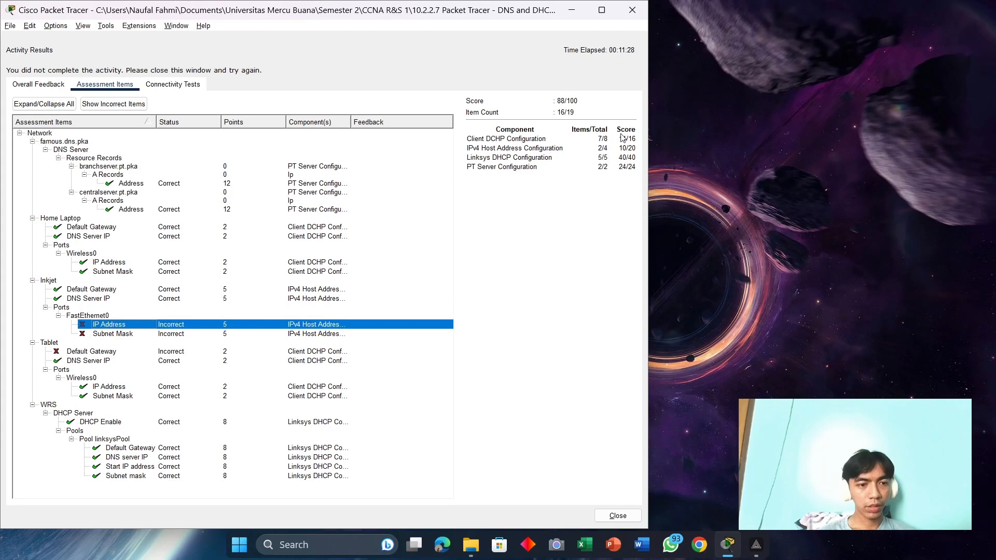
click(632, 11)
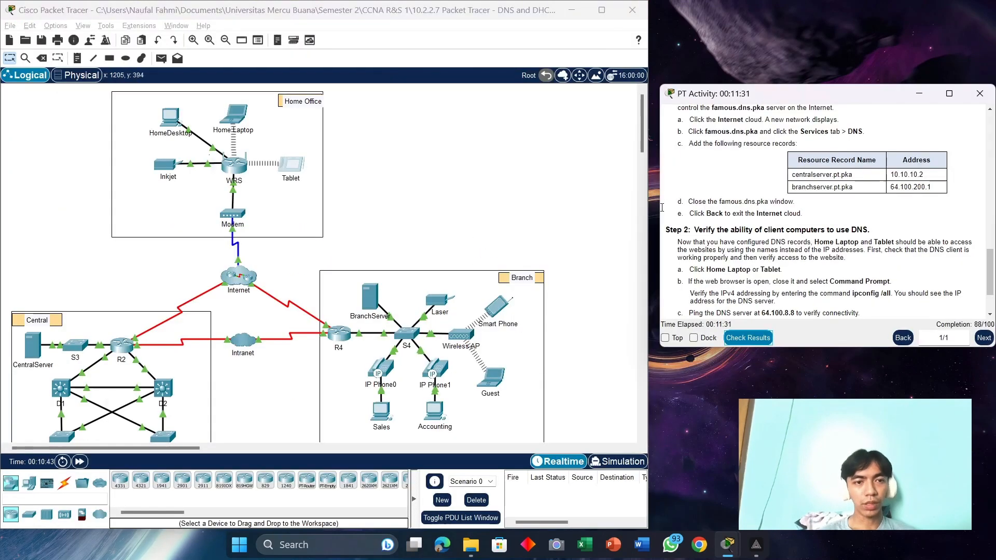
Step: Open the Inkjet's Config and snap Packet Tracer and the instructions side by side
click(166, 169)
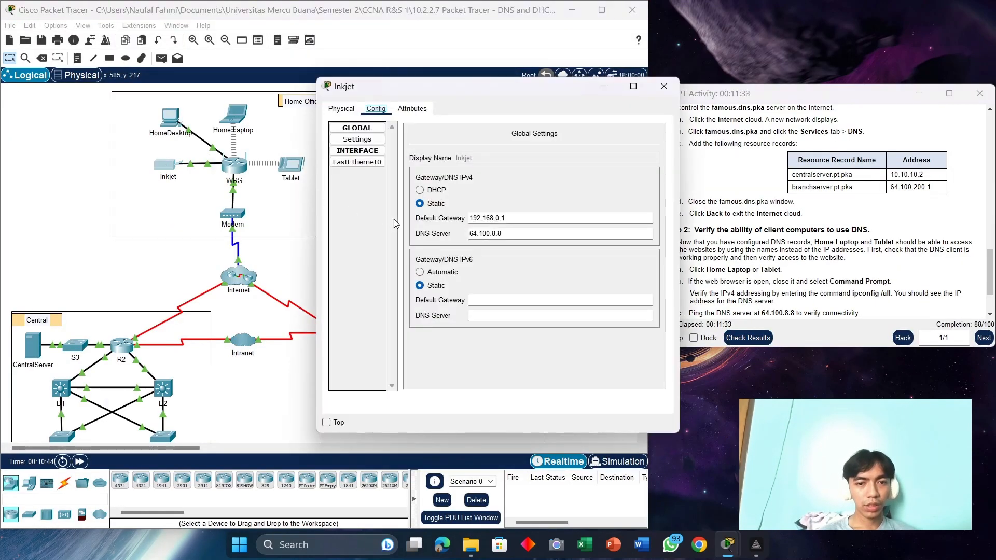
scroll(855, 275, up, 4)
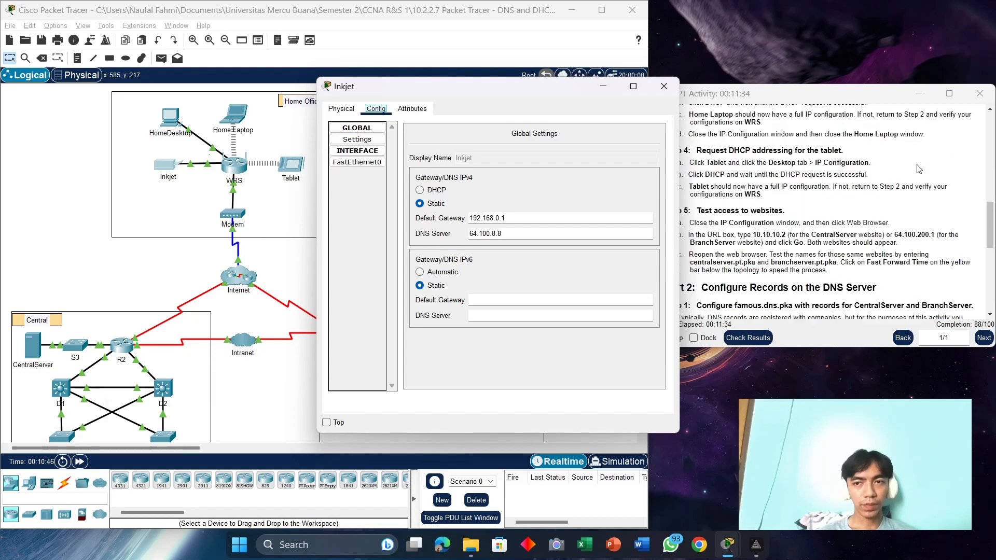
click(953, 94)
scroll(626, 216, up, 3)
key(super+Right)
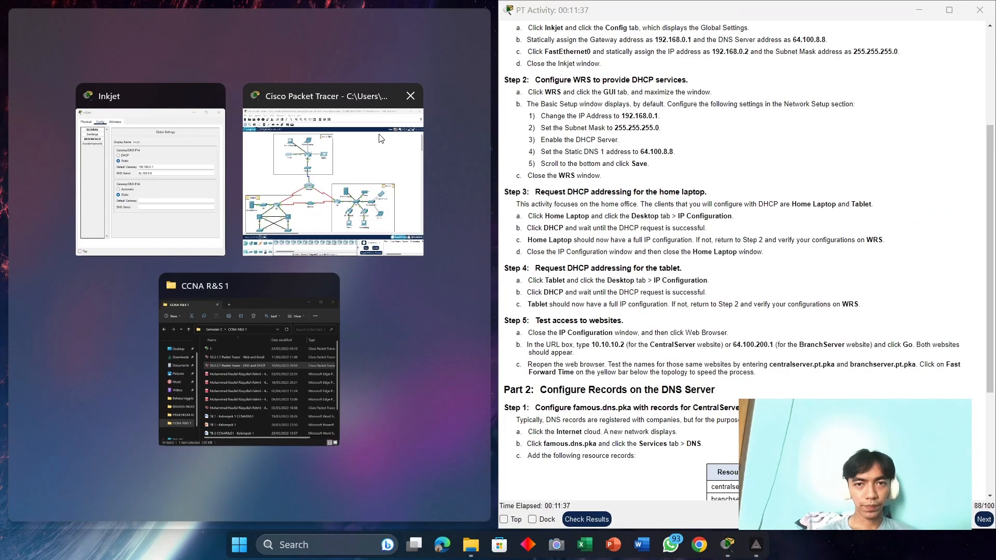
click(253, 188)
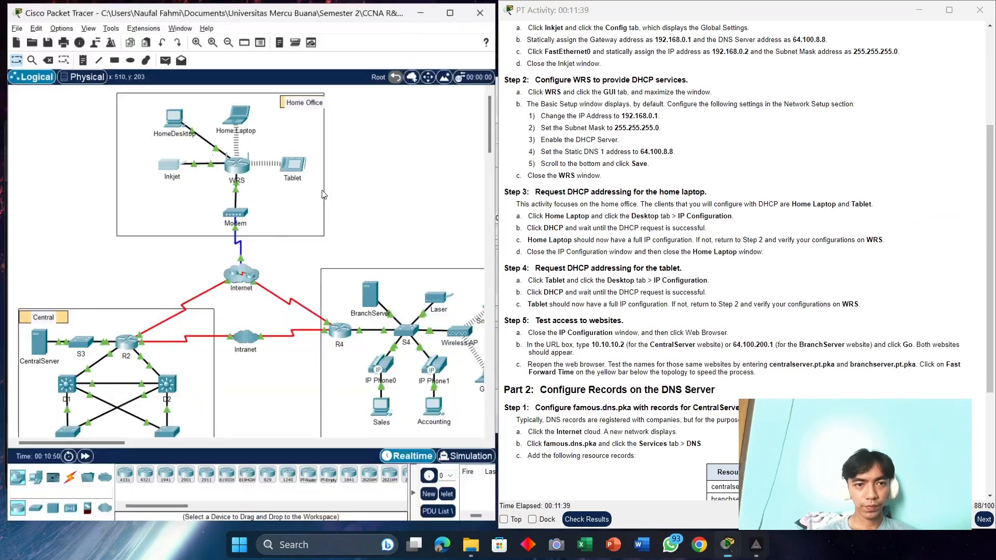
key(alt+Tab)
key(alt+Tab)
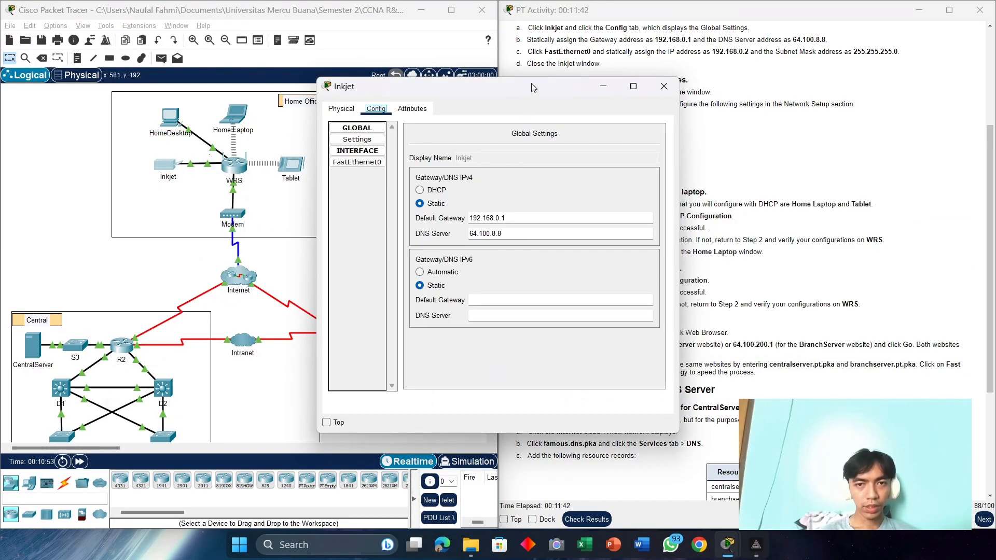
drag(531, 83, 215, 65)
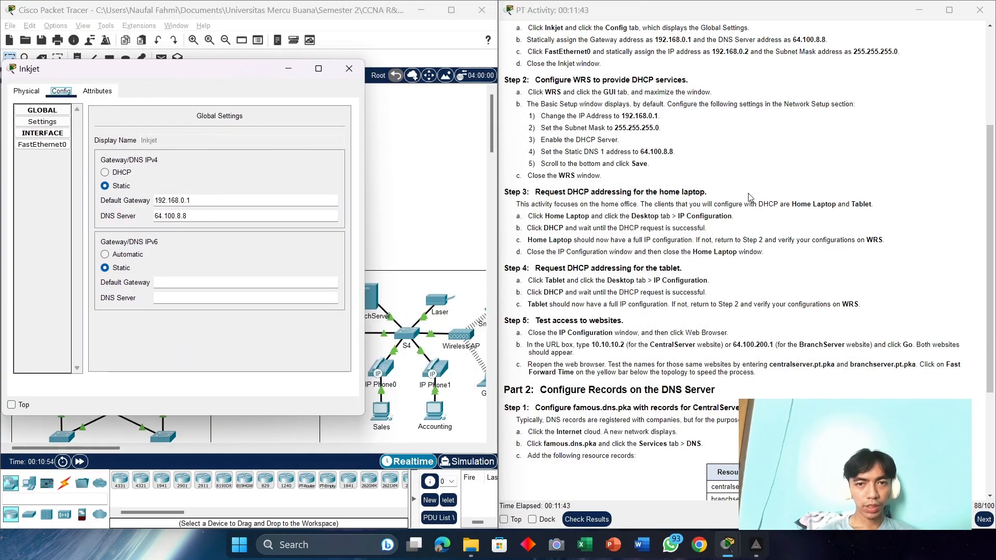
scroll(723, 207, up, 3)
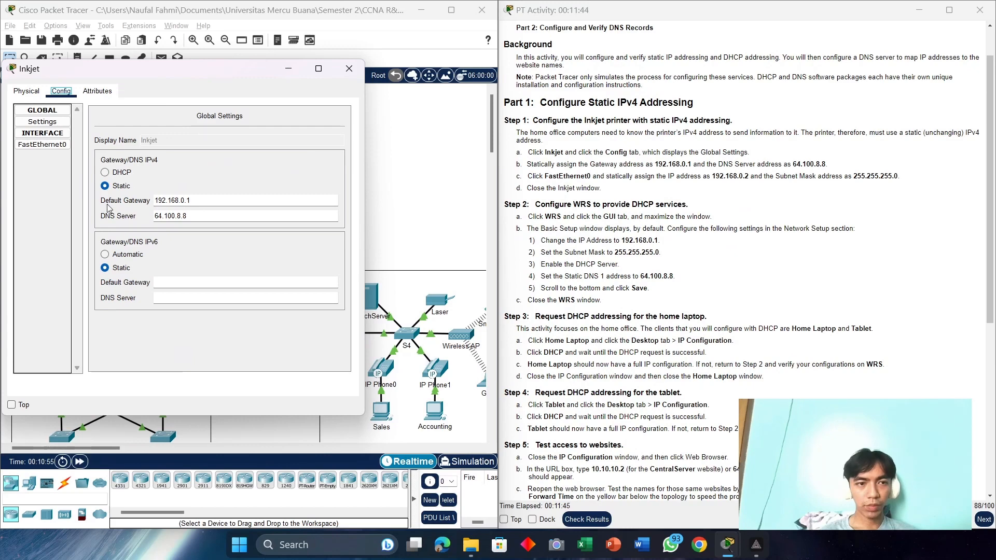
Step: Set Inkjet FastEthernet0 to 192.168.0.2 with mask 255.255.255.0, then close the window
click(42, 145)
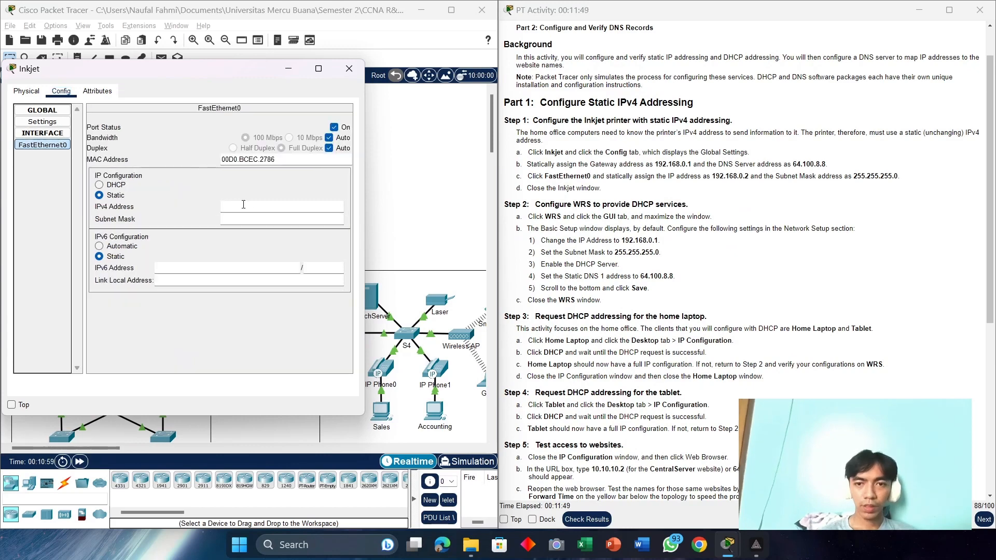
click(243, 204)
text(192.16)
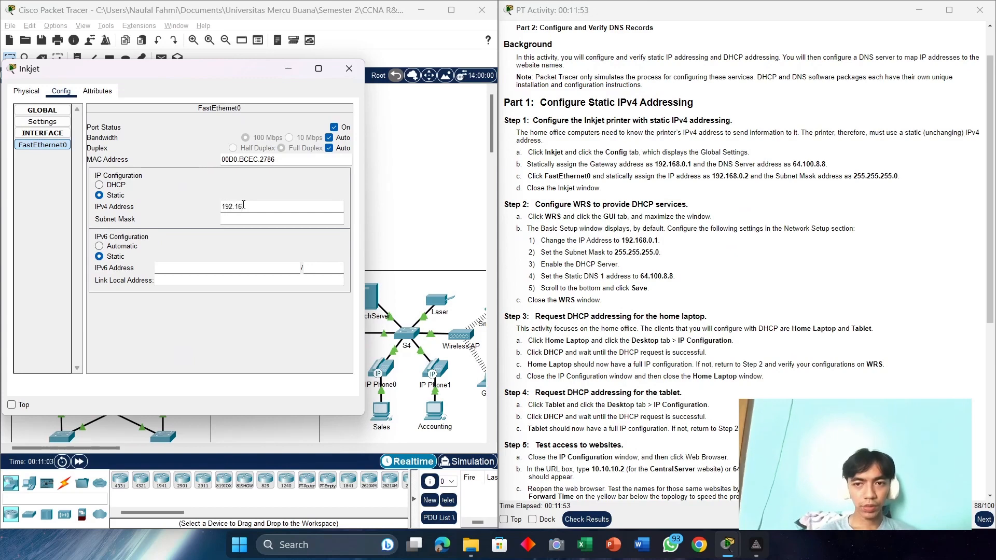
text(8.0.2)
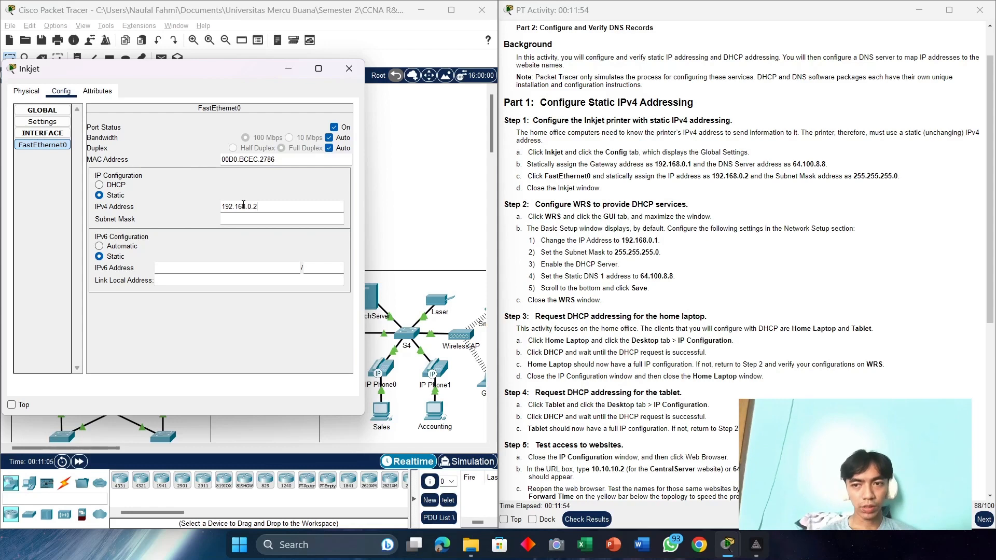
key(Tab)
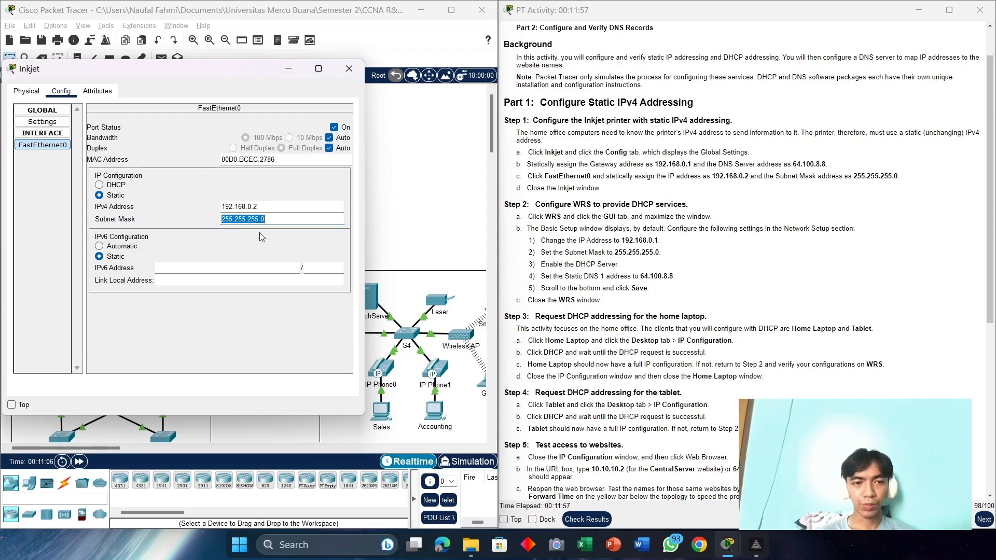
click(347, 69)
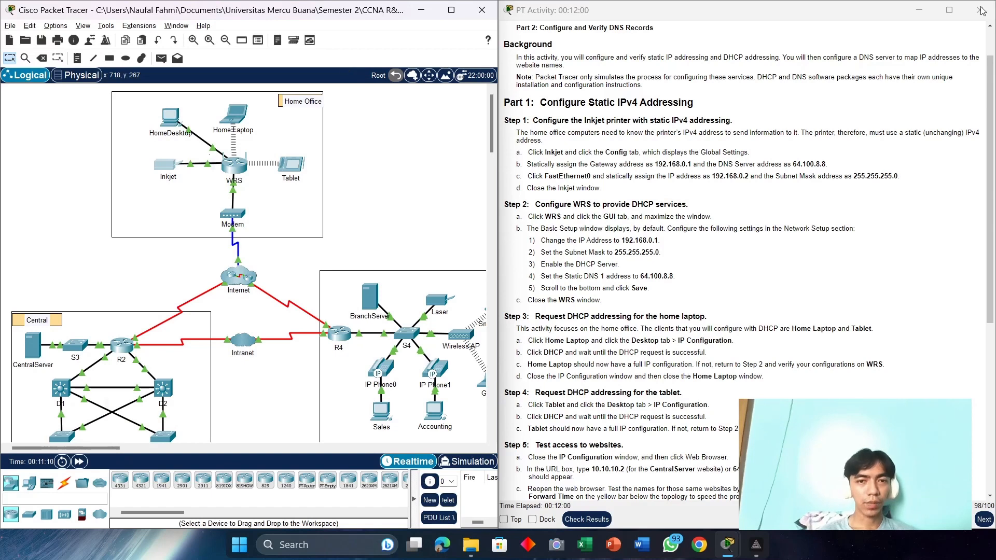
Step: Highlight the FastEthernet0 instruction, then minimise the instructions, Packet Tracer and File Explorer
drag(911, 181, 528, 176)
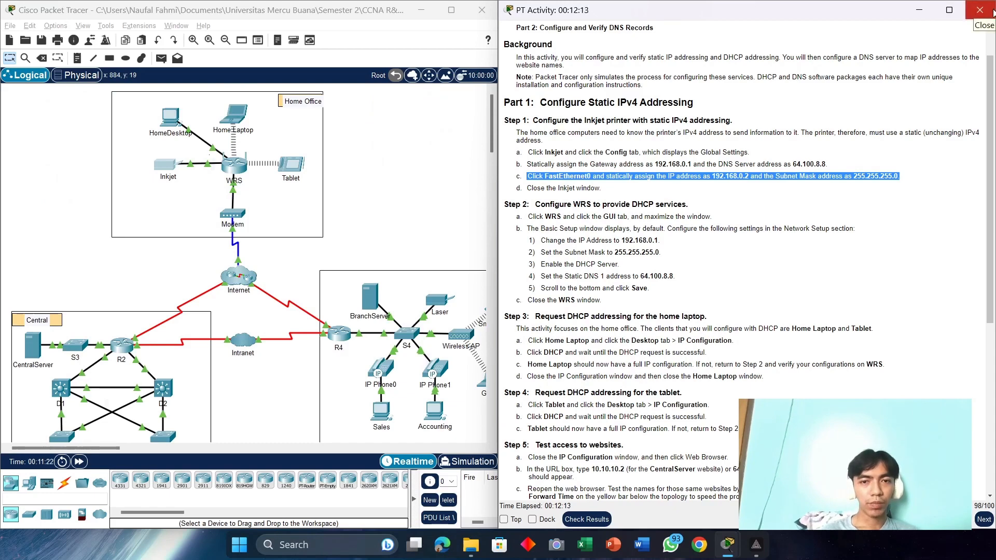
scroll(715, 159, up, 1)
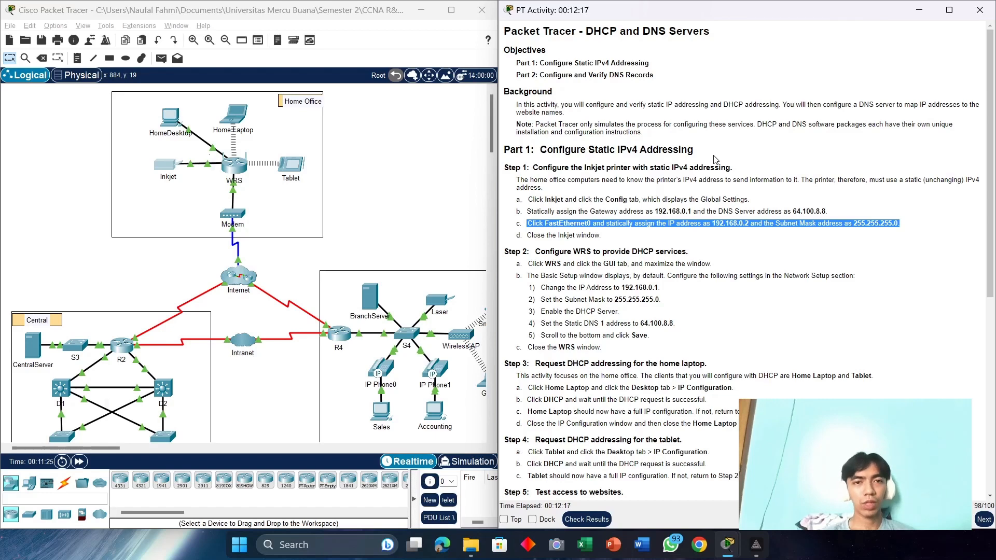
click(930, 14)
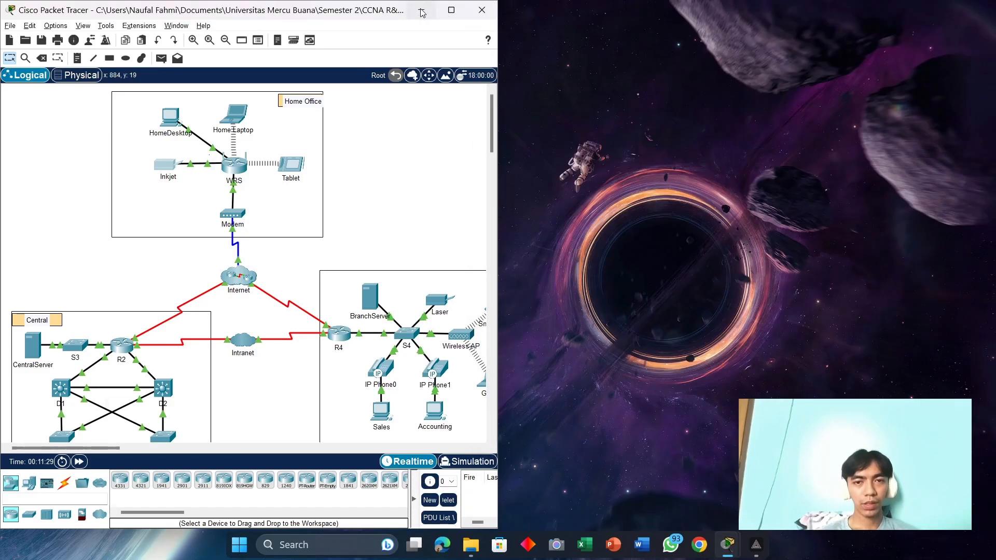
click(422, 11)
click(385, 132)
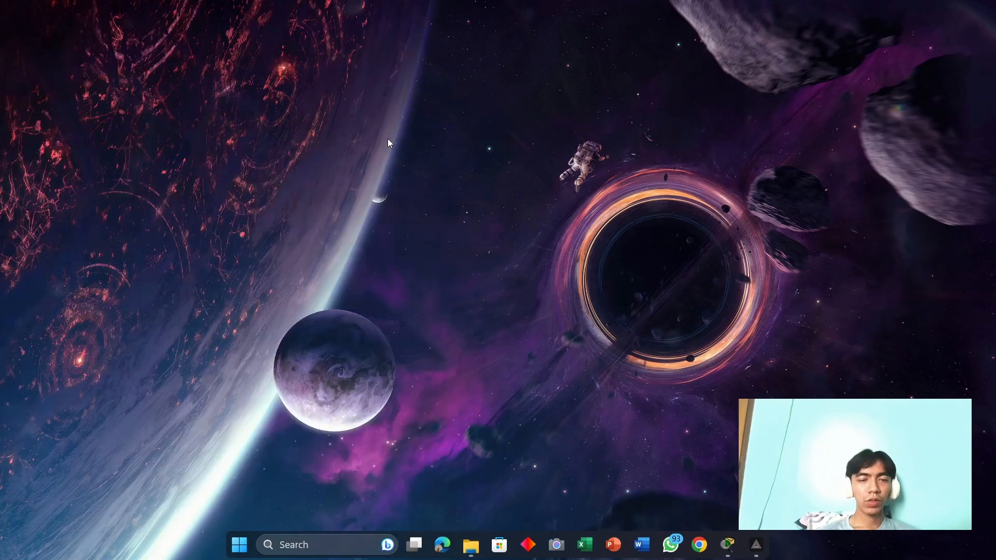